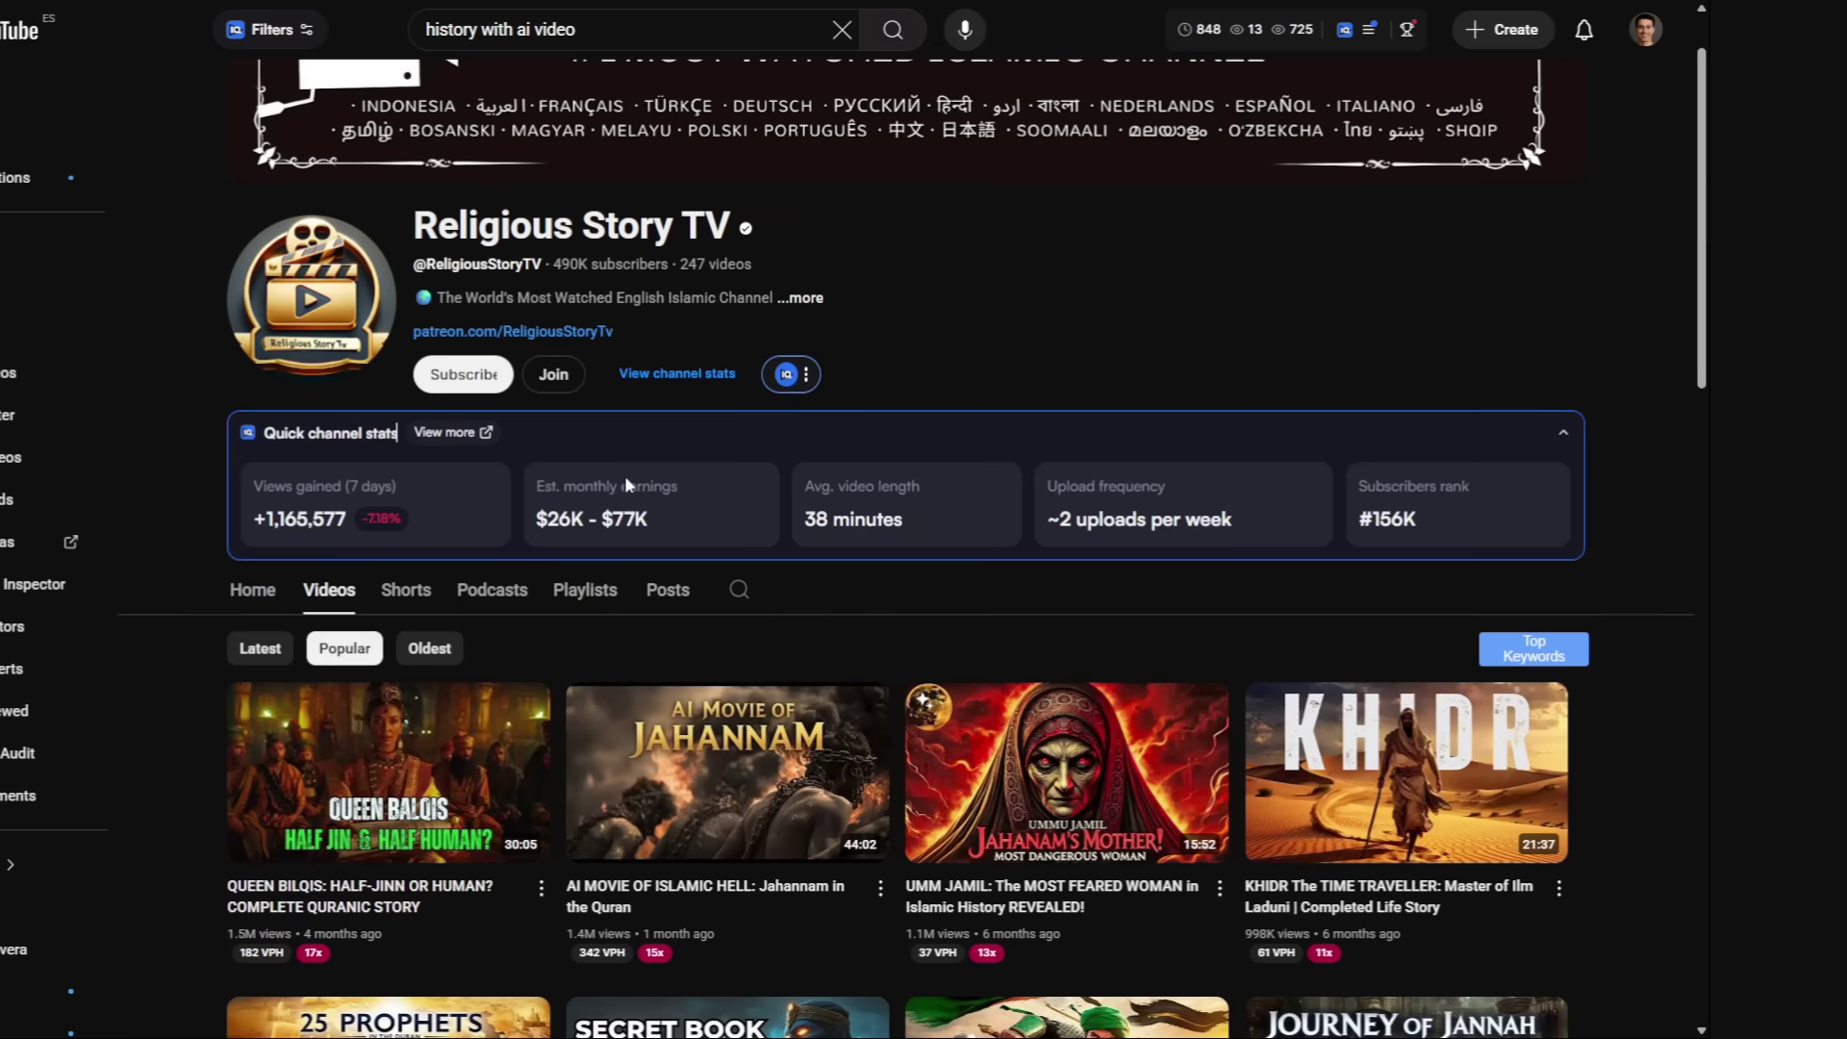
Step: Scroll through the LMArena Direct Chat page with gpt-5-chat selected
scroll(626, 520, "down", 2)
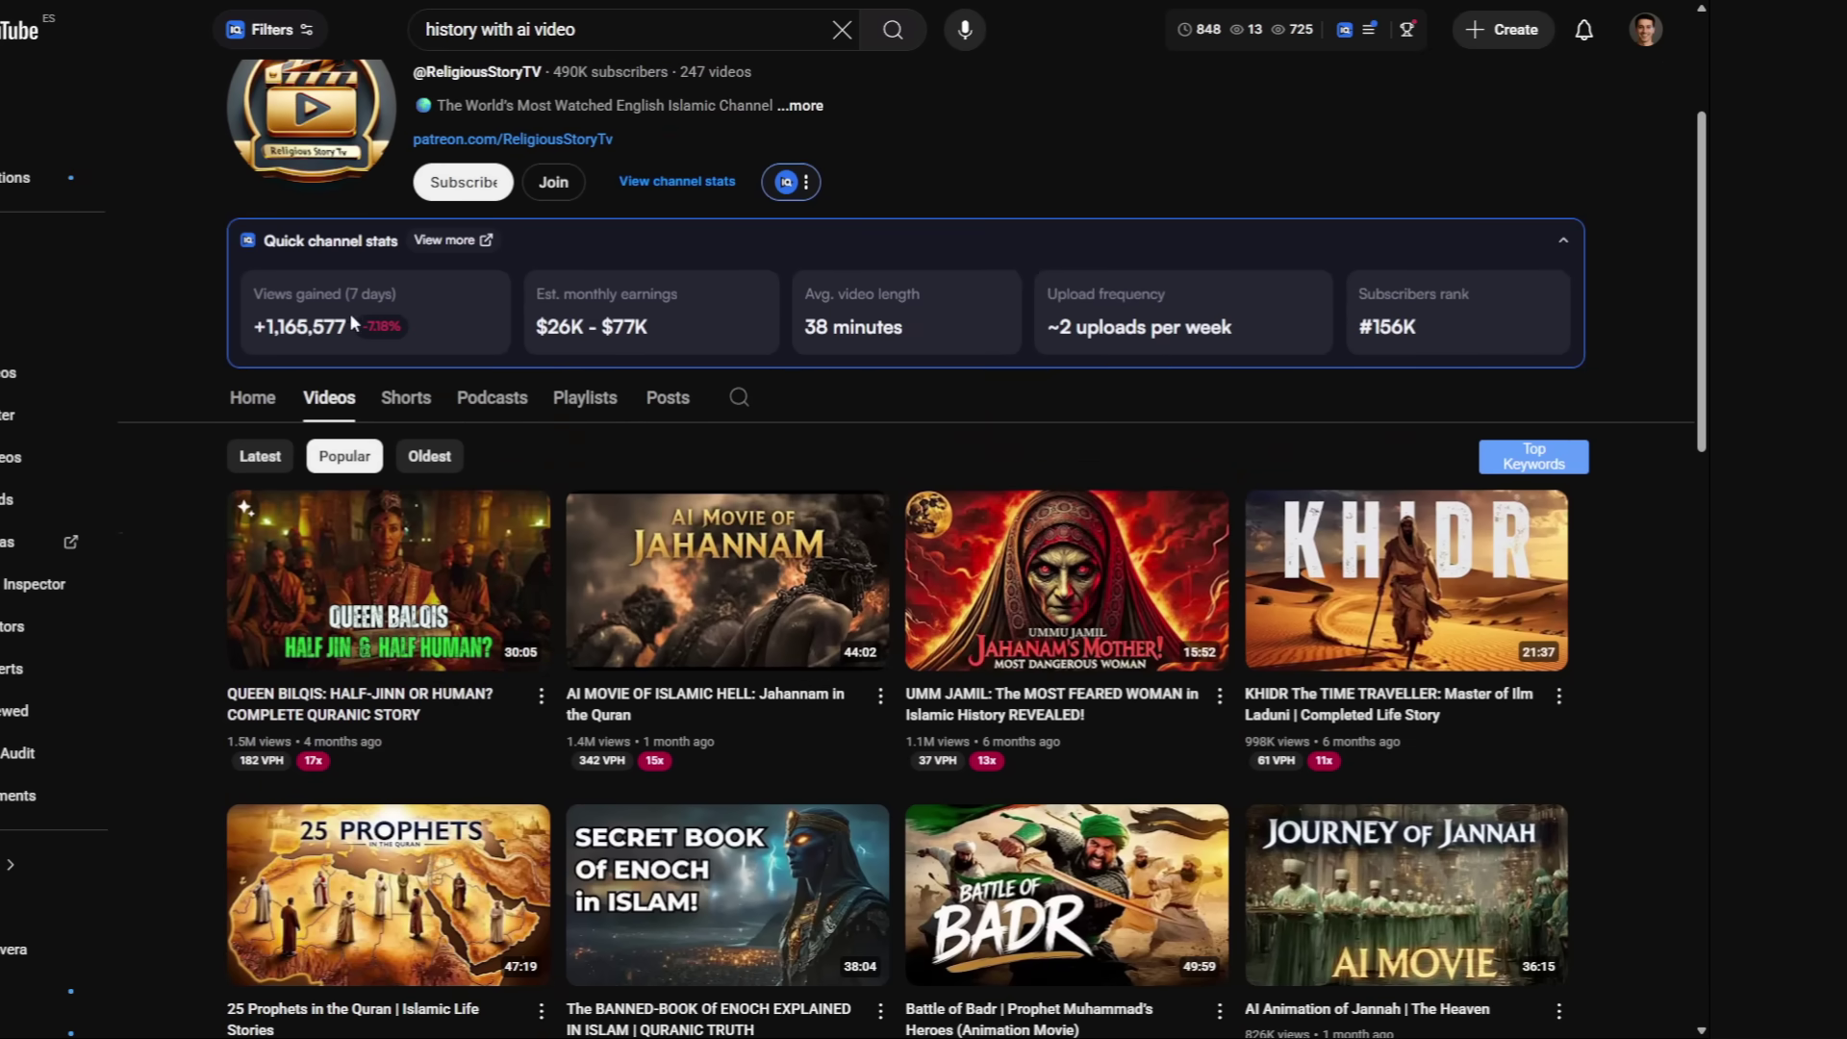
scroll(736, 364, "down", 4)
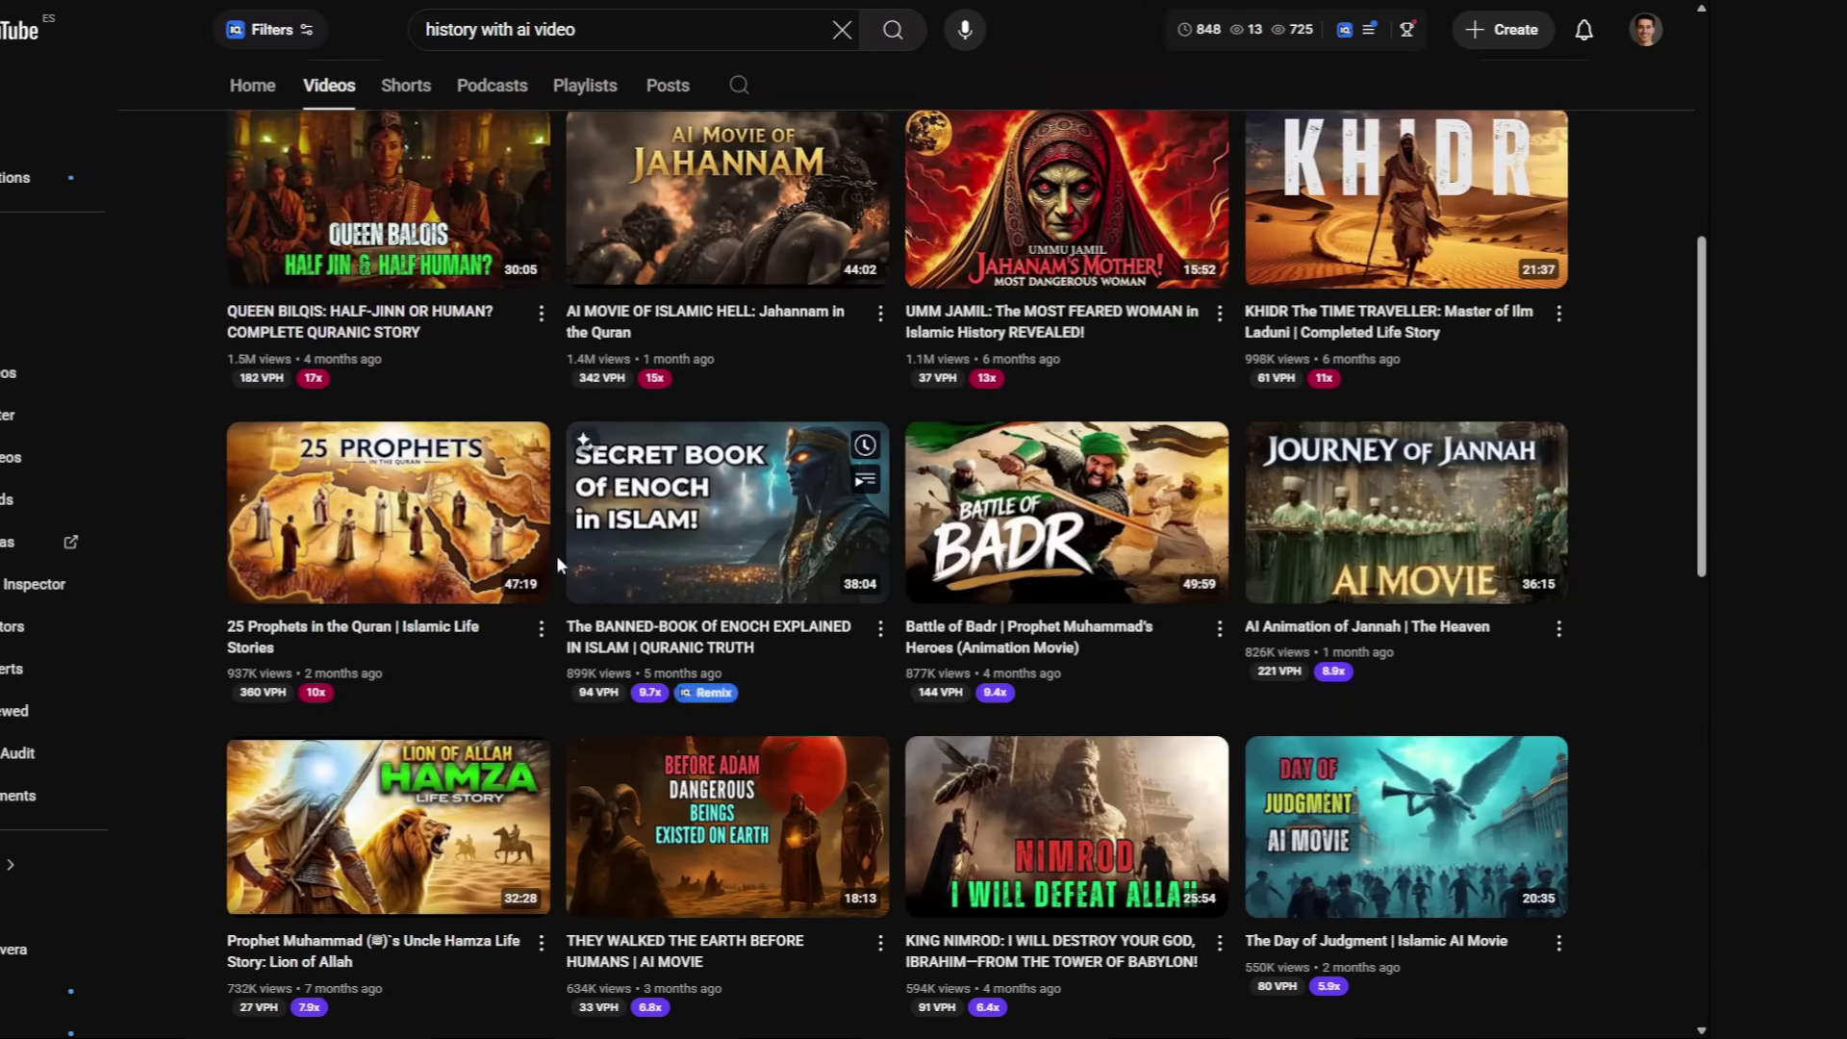
scroll(753, 322, "up", 1)
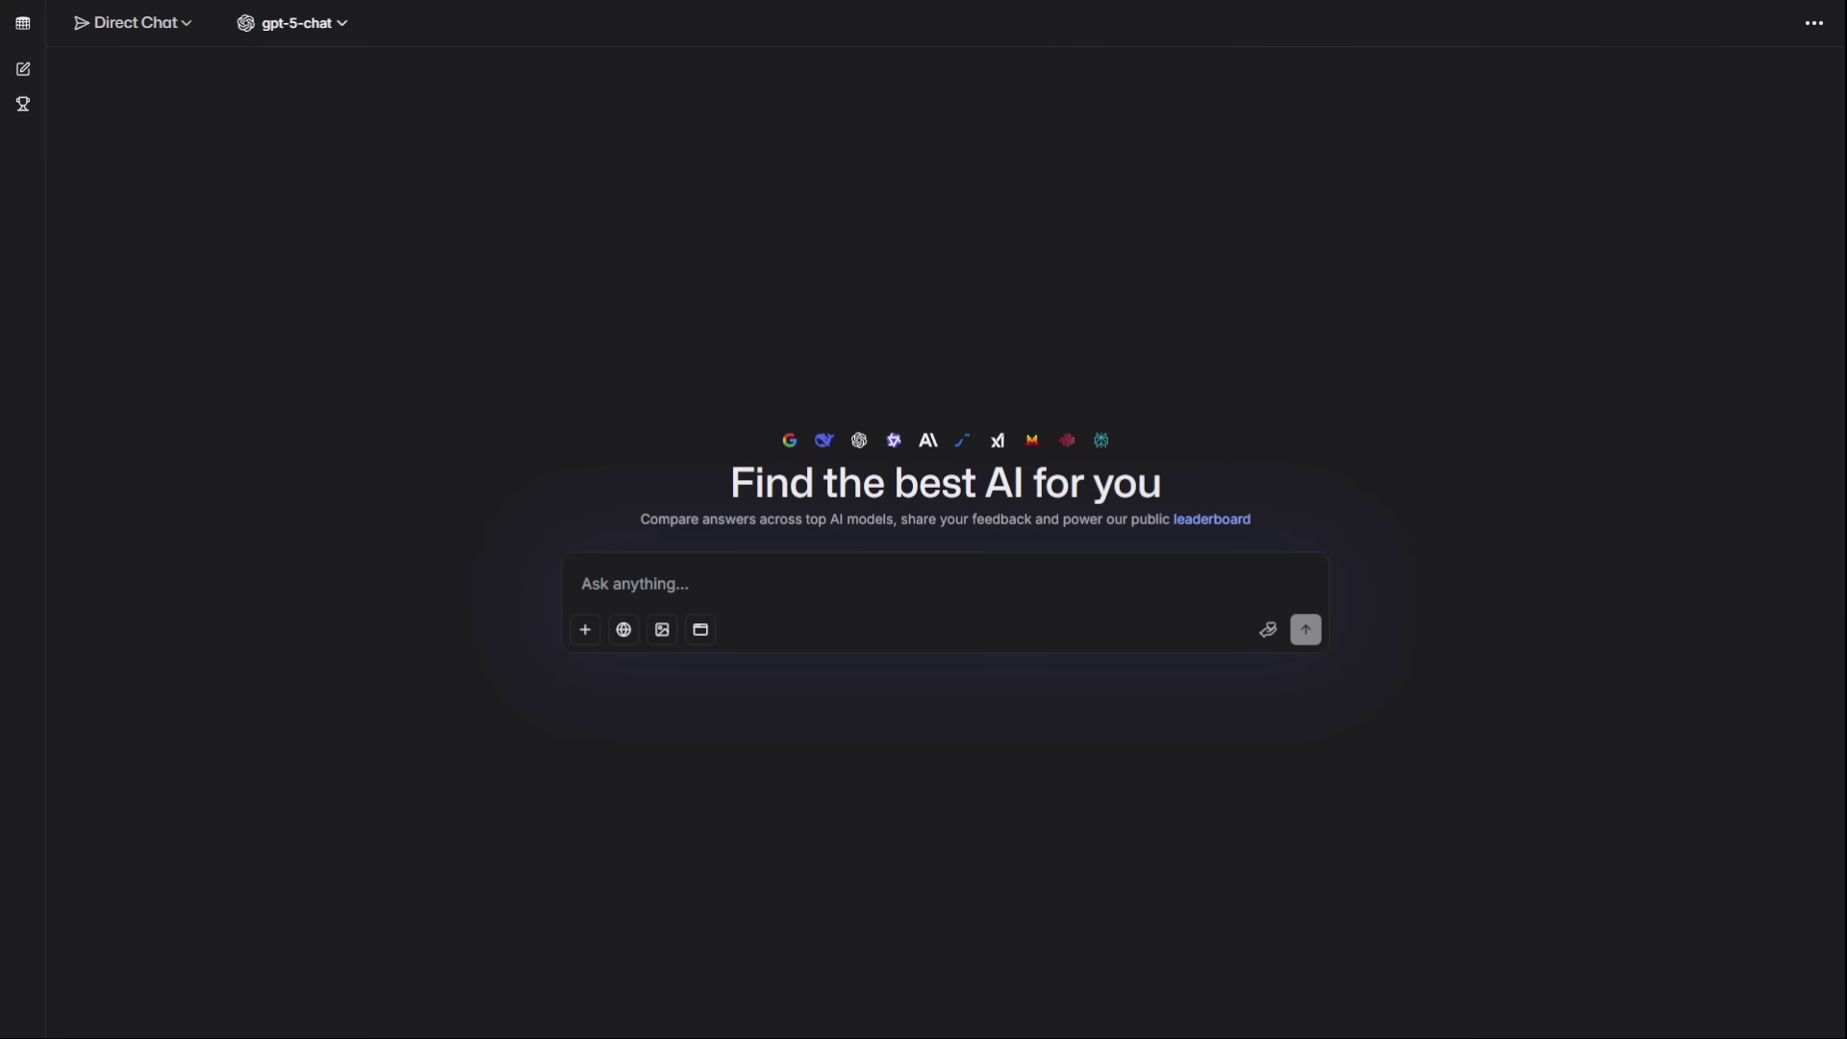
Step: Paste the Kraken two-document scriptwriting prompt, review it, and send it to gpt-5-chat
left_click(705, 581)
type("You are an expert viral YouTube scriptwriter. Your task is to create two separate documents for a 10-minute video about \"The True Story of the Kraken\".  First, generate the \"Clean Script\": This will be the narration text only, with no extra notes, ready for a text-to-speech engine. The tone should be mysterious, epic, and engaging.  Second, generate the \"Production Script\": This will be a table with two columns. The first column lists each sentence of the narration. The second column provides a detailed description of the \"Visual to Show\" for that sentence, describing a cinematic and epic image or video clip.  Generate both documents now.")
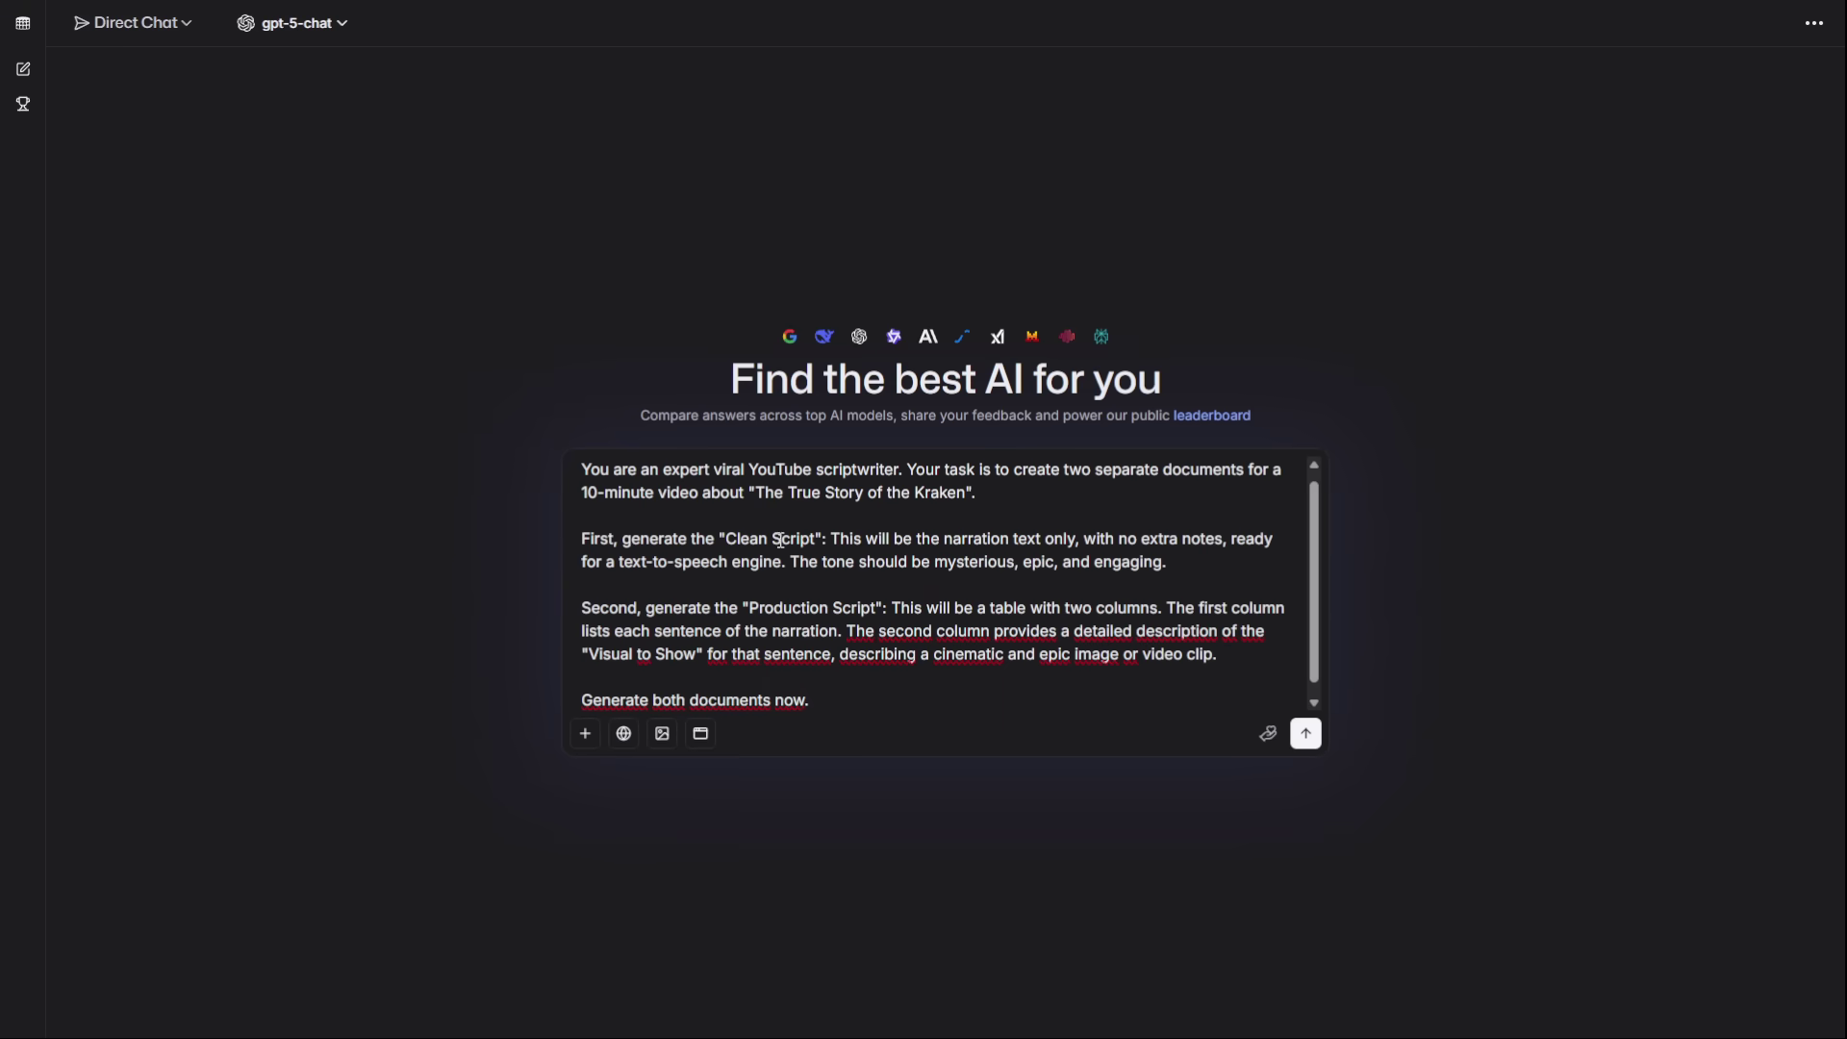
scroll(691, 662, "down", 1)
scroll(716, 620, "up", 1)
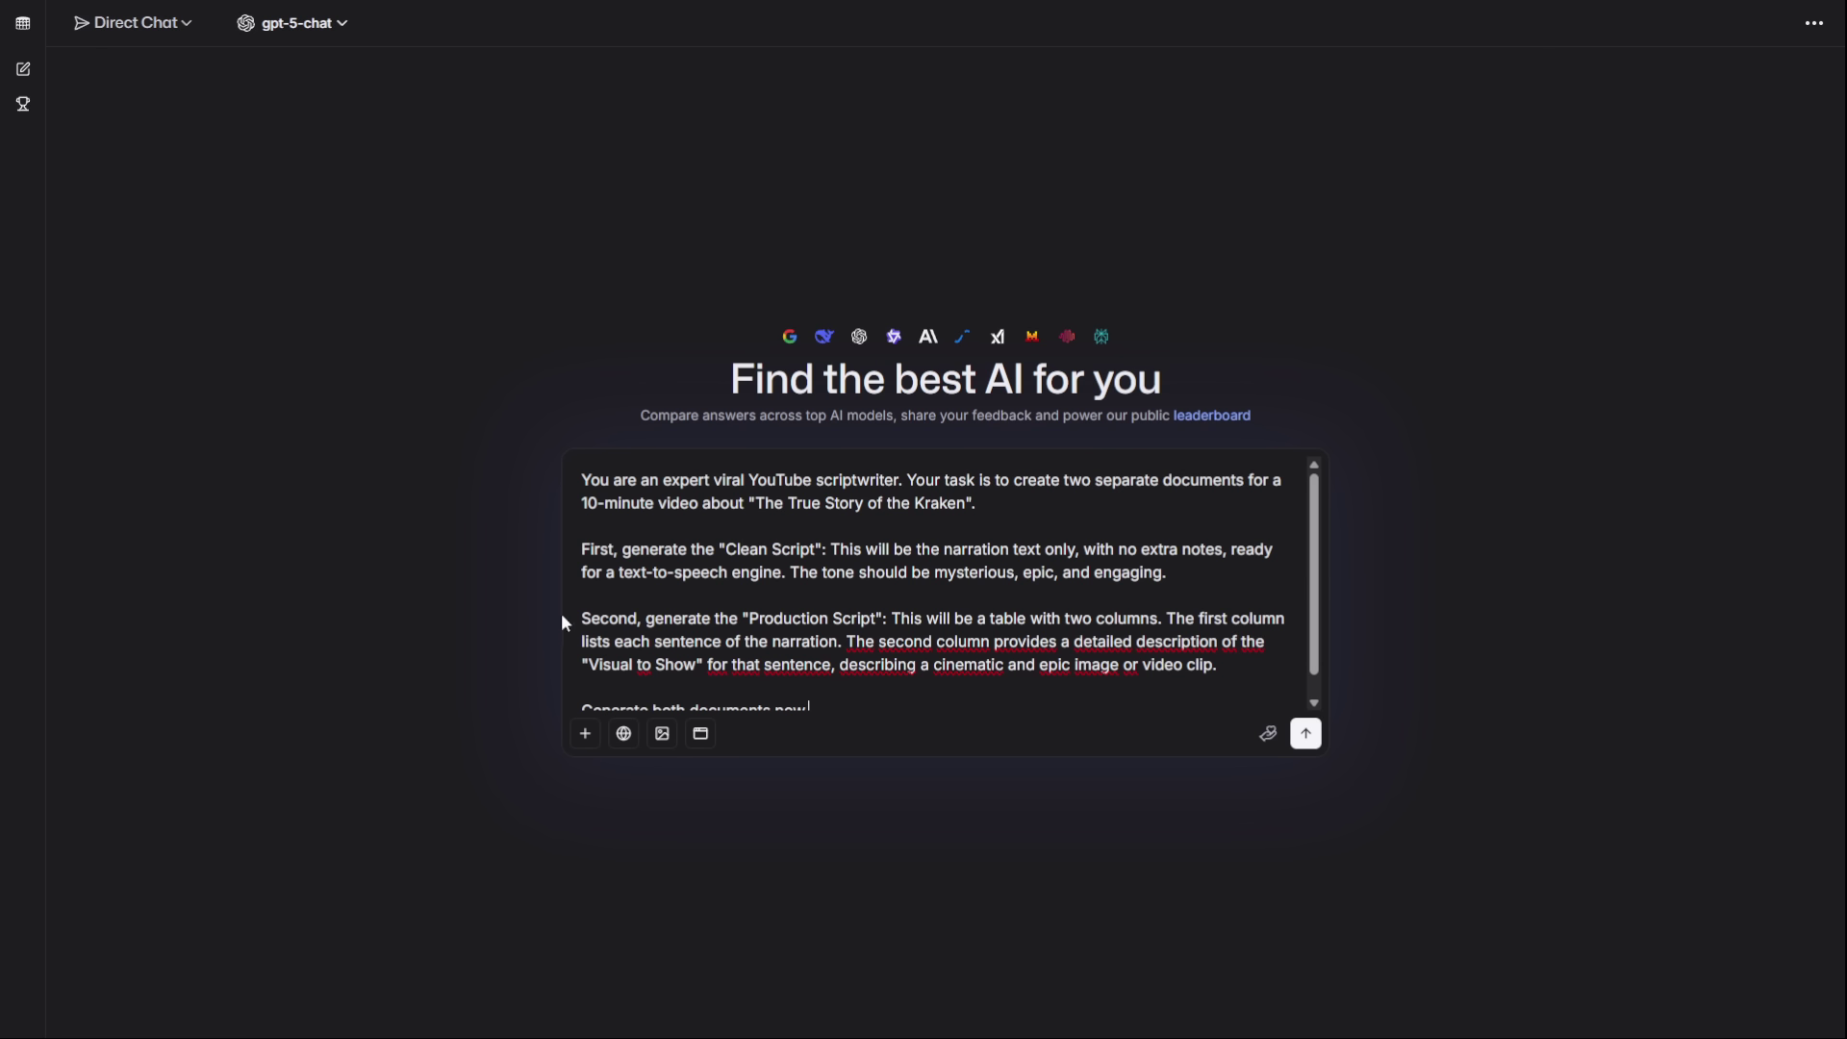
left_click_drag(806, 539, 823, 550)
left_click(822, 549)
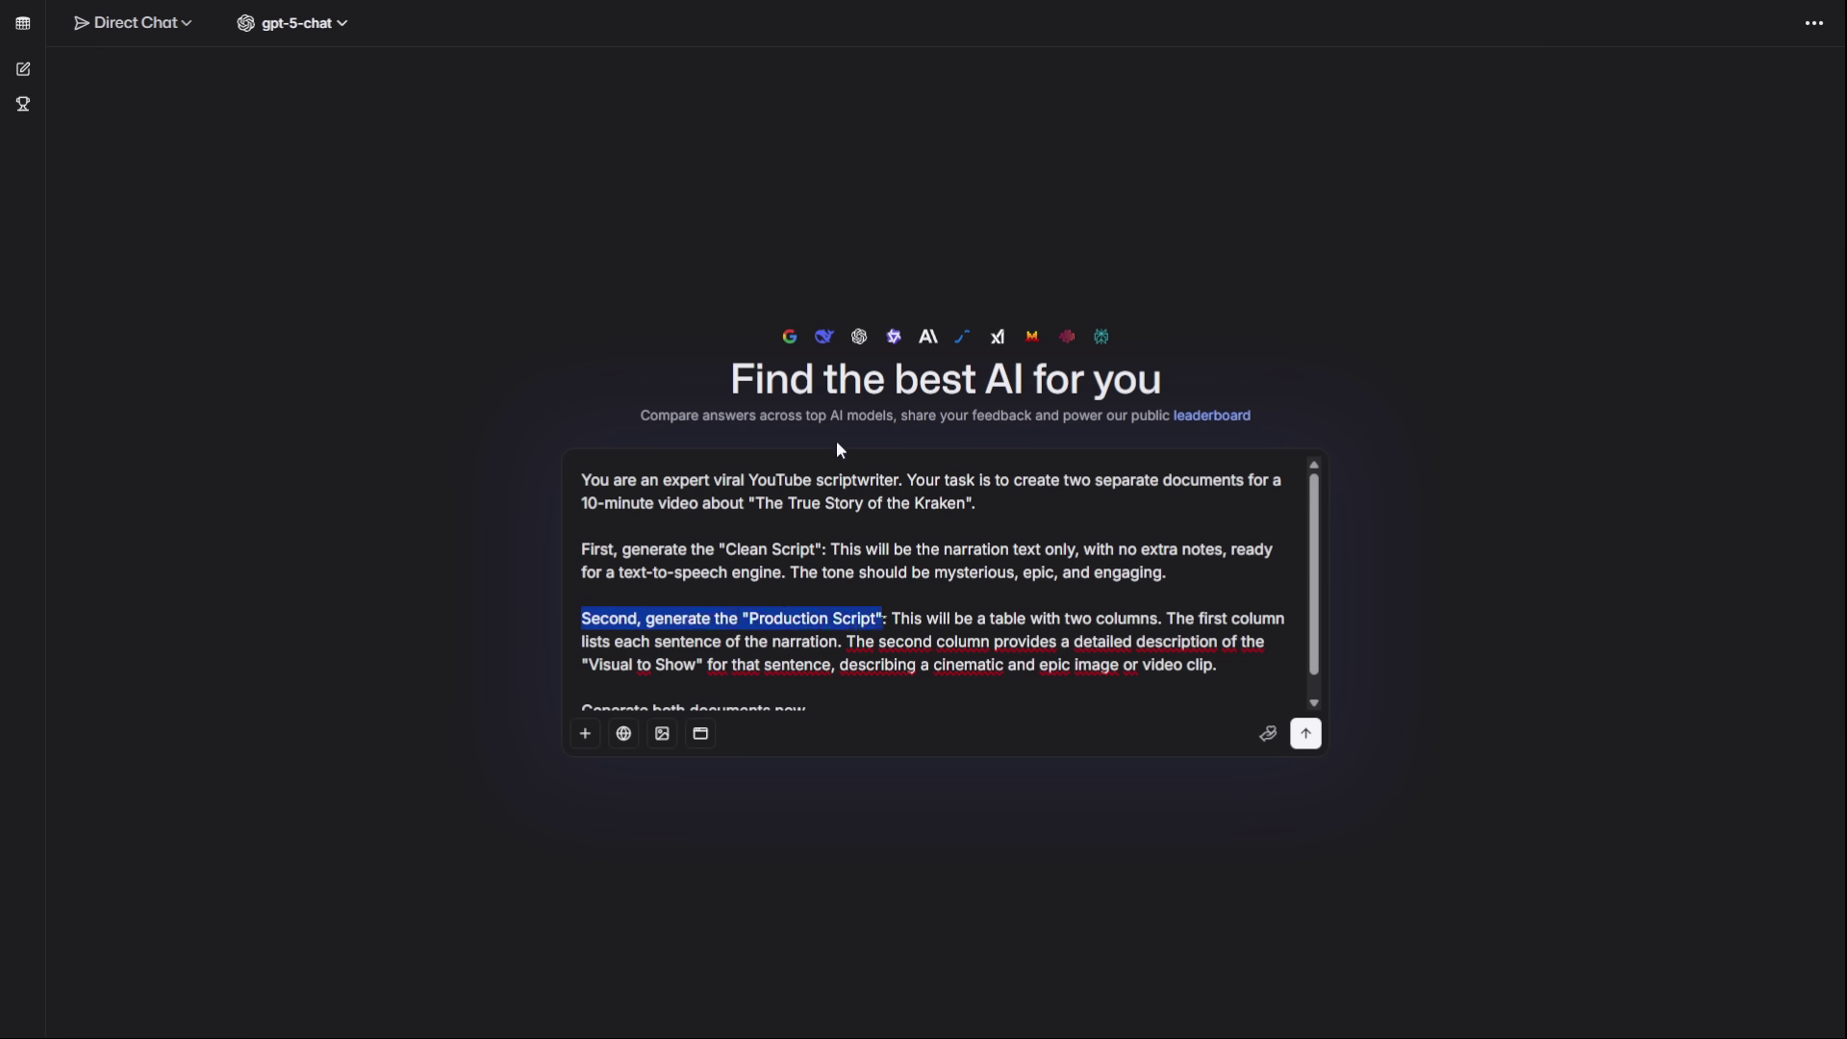
left_click(994, 625)
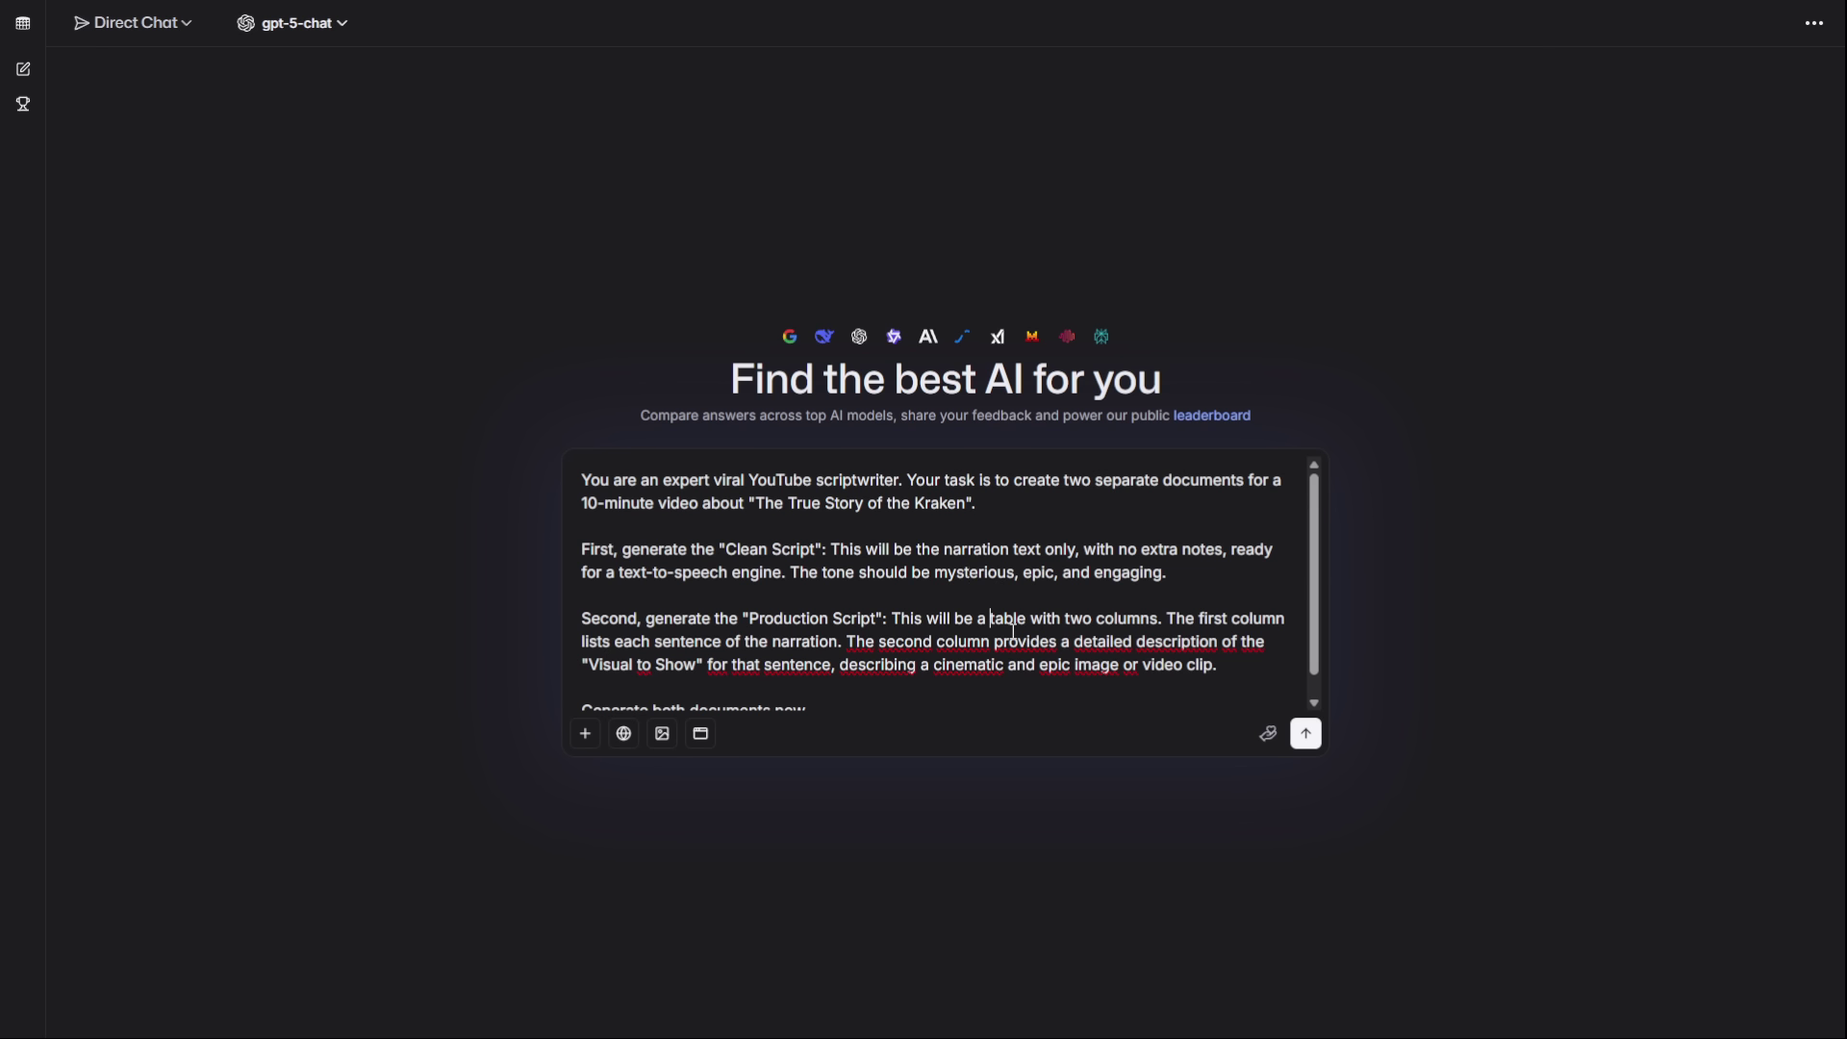
left_click(1306, 735)
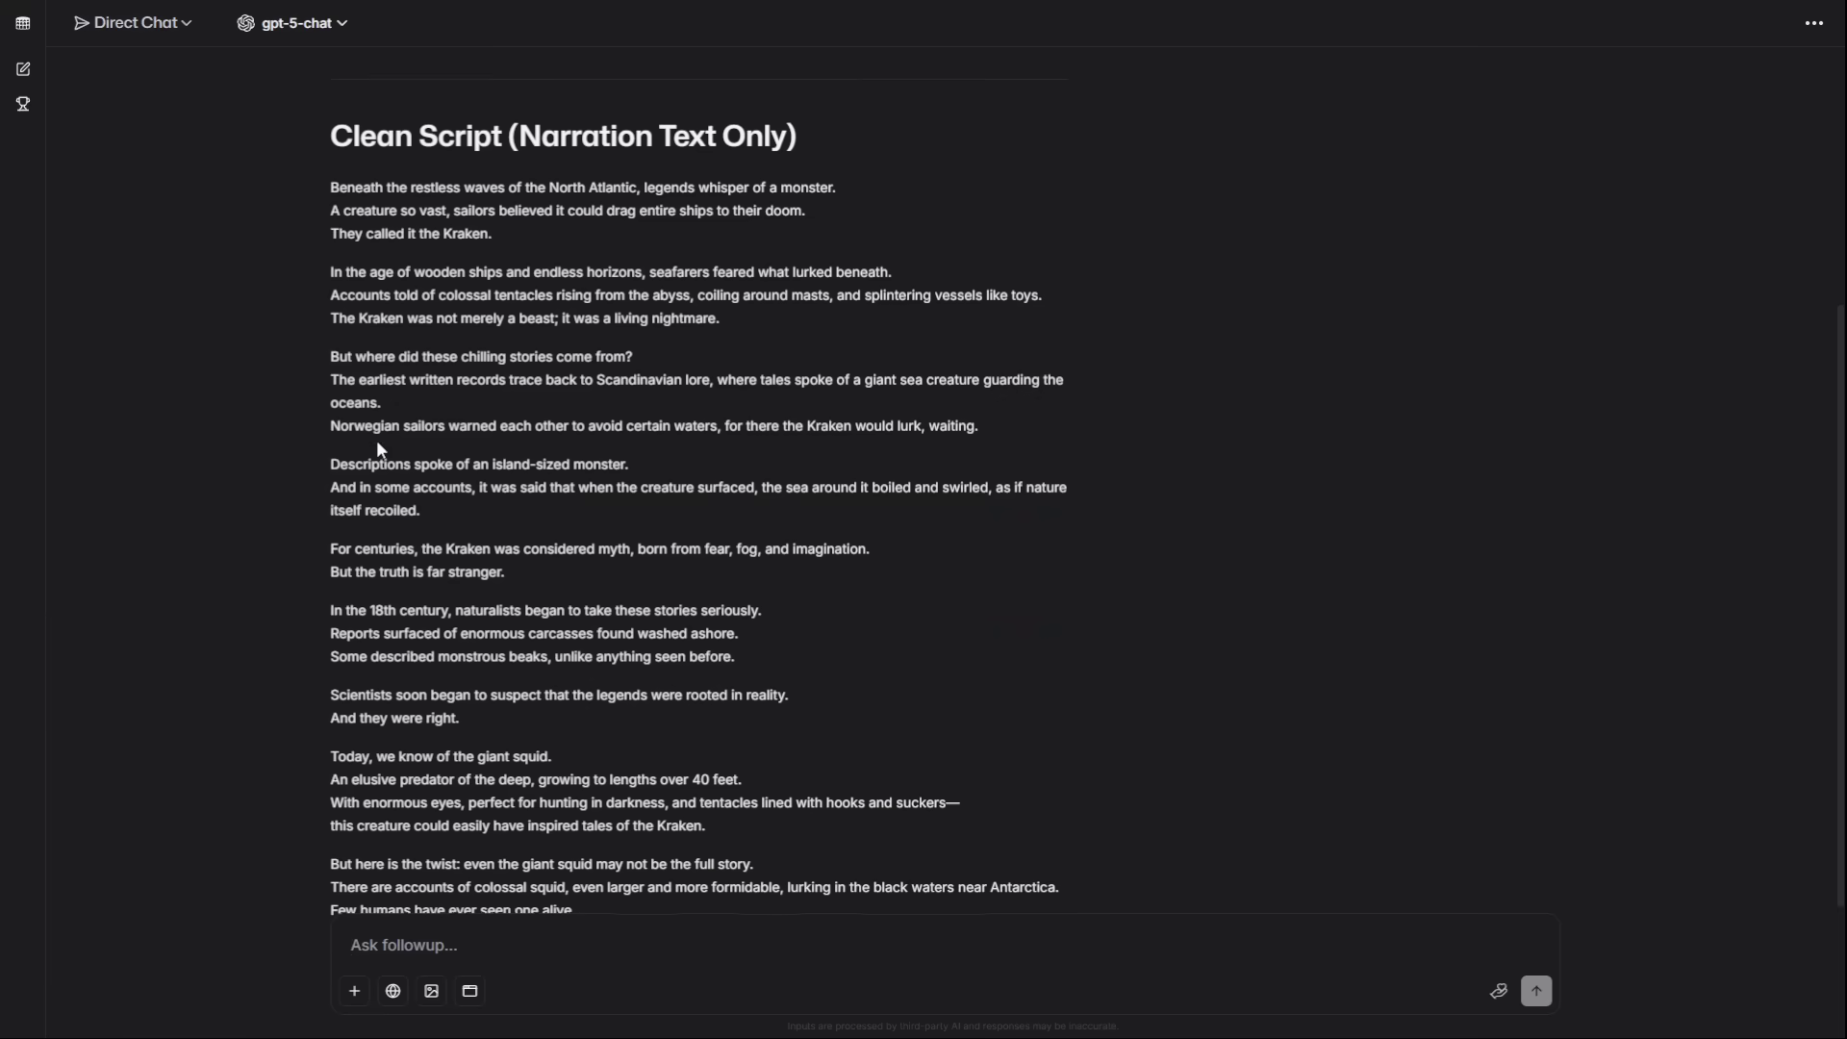
Step: Select the Clean Script narration text in gpt-5-chat's reply
left_click_drag(342, 203, 486, 655)
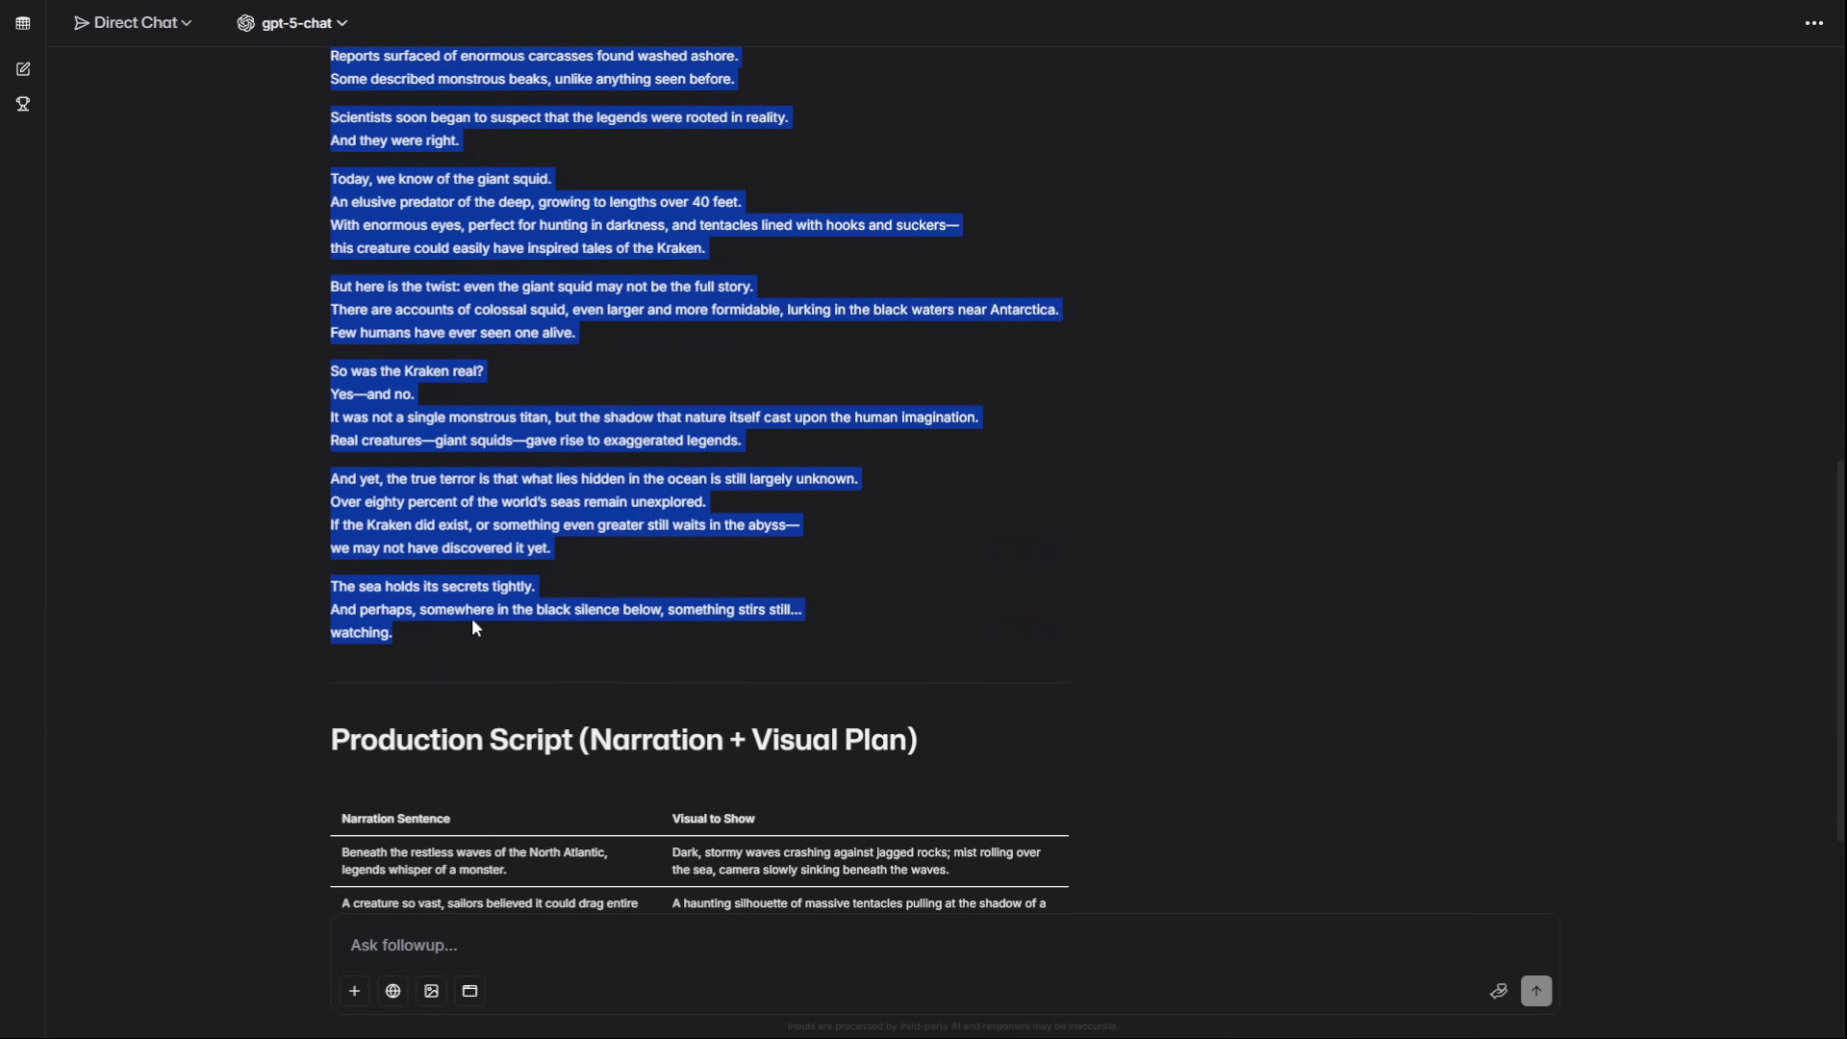
Step: Review the Clean Script and Production Script table, highlighting passages along the way
left_click(567, 396)
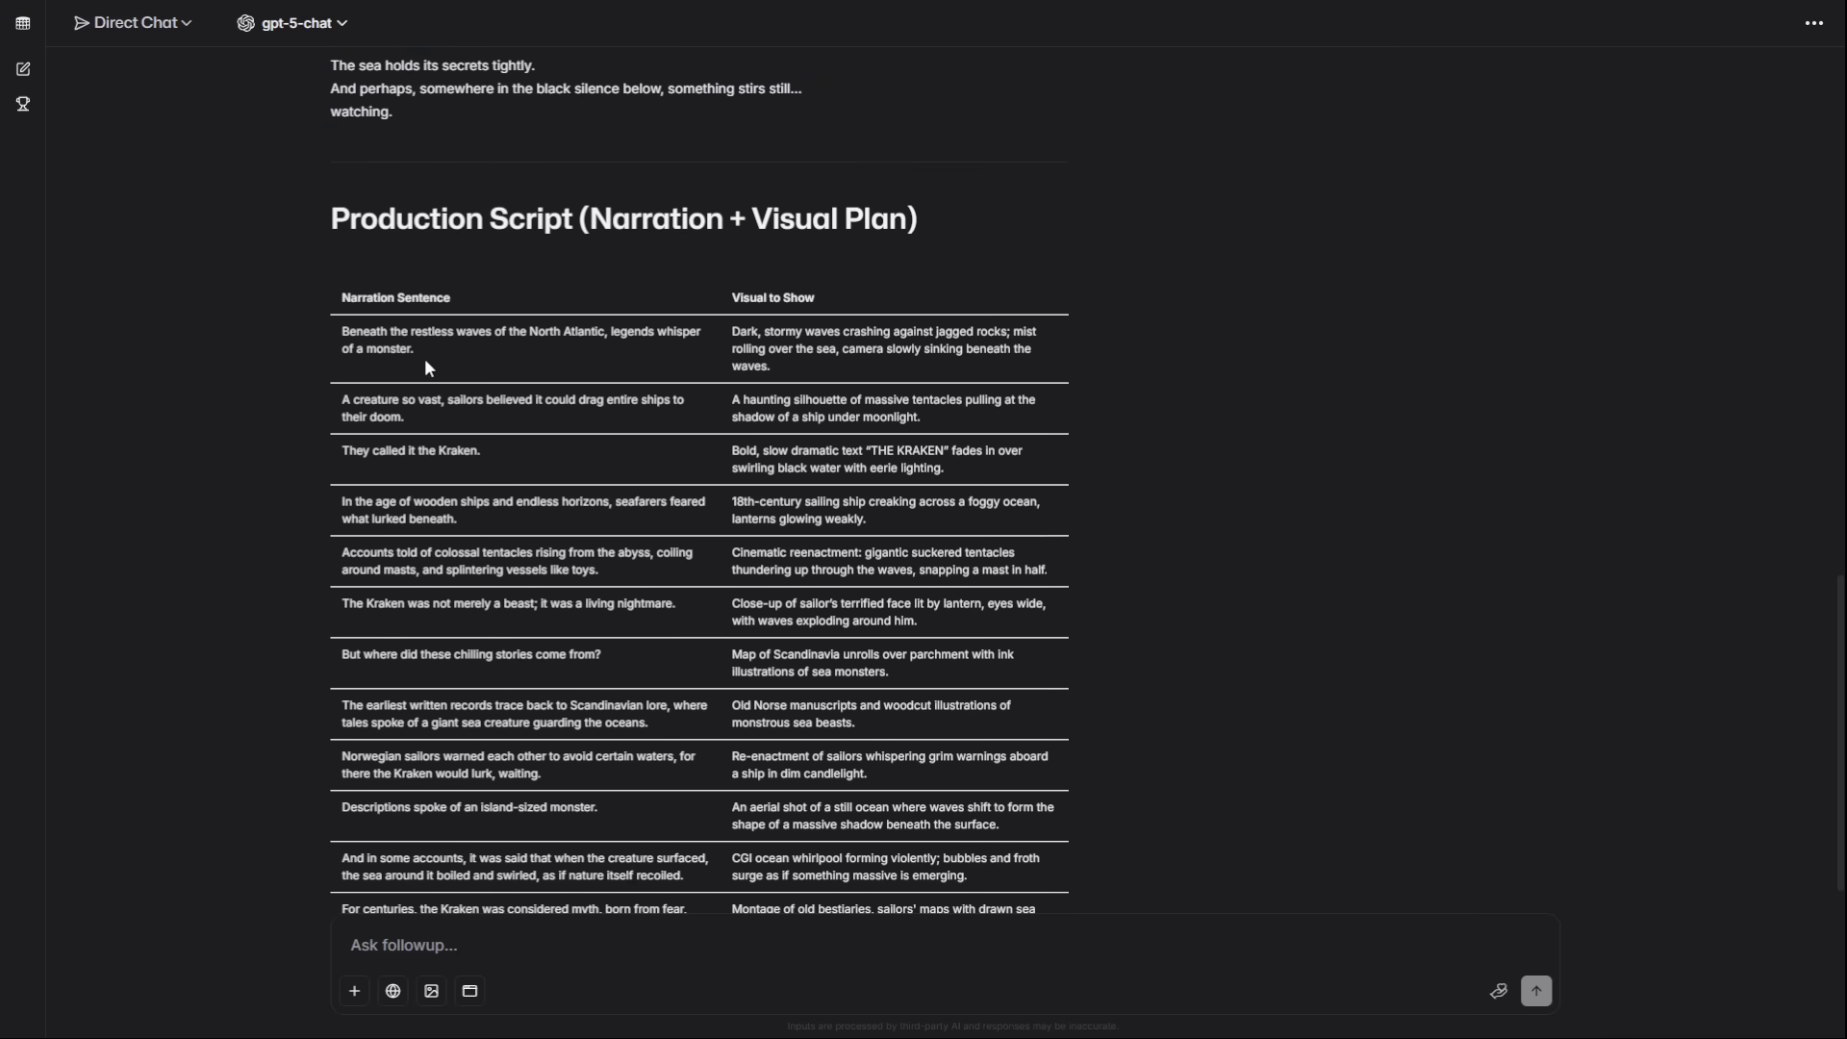
left_click_drag(734, 337, 793, 367)
scroll(498, 365, "up", 8)
scroll(441, 387, "up", 5)
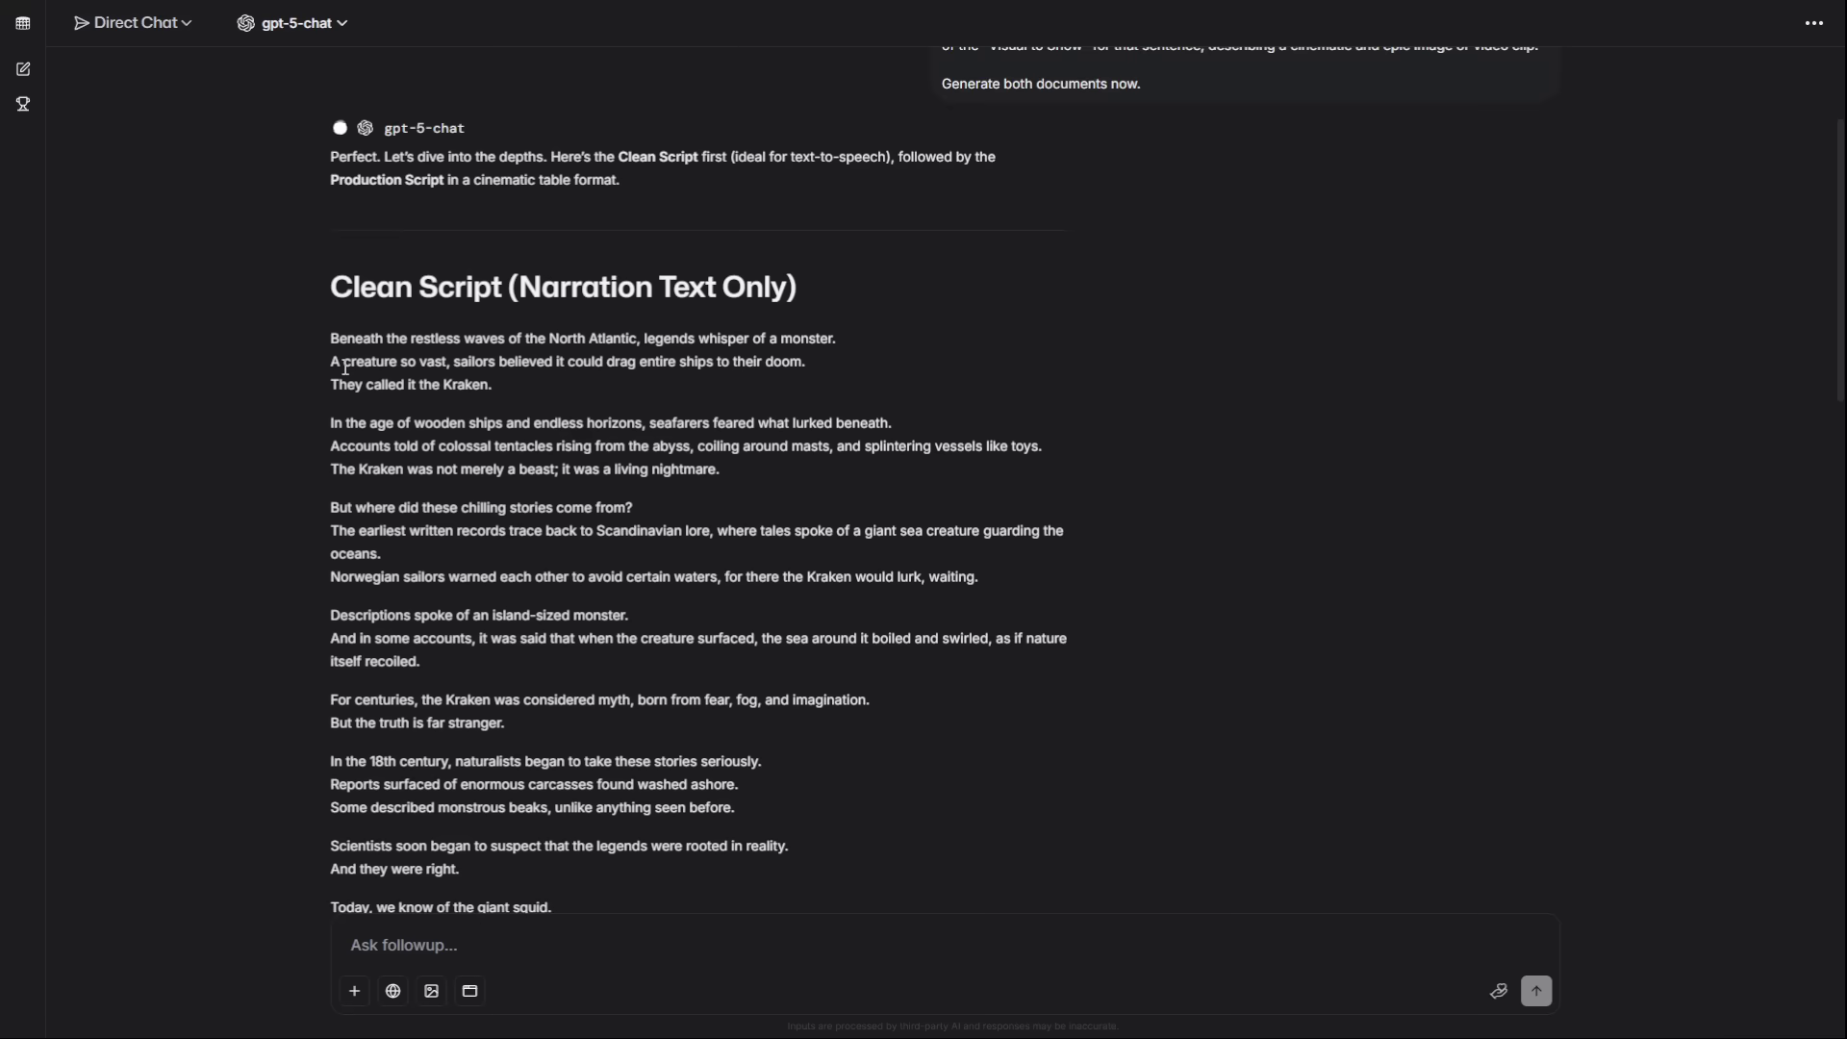
left_click_drag(532, 339, 835, 338)
scroll(715, 410, "down", 10)
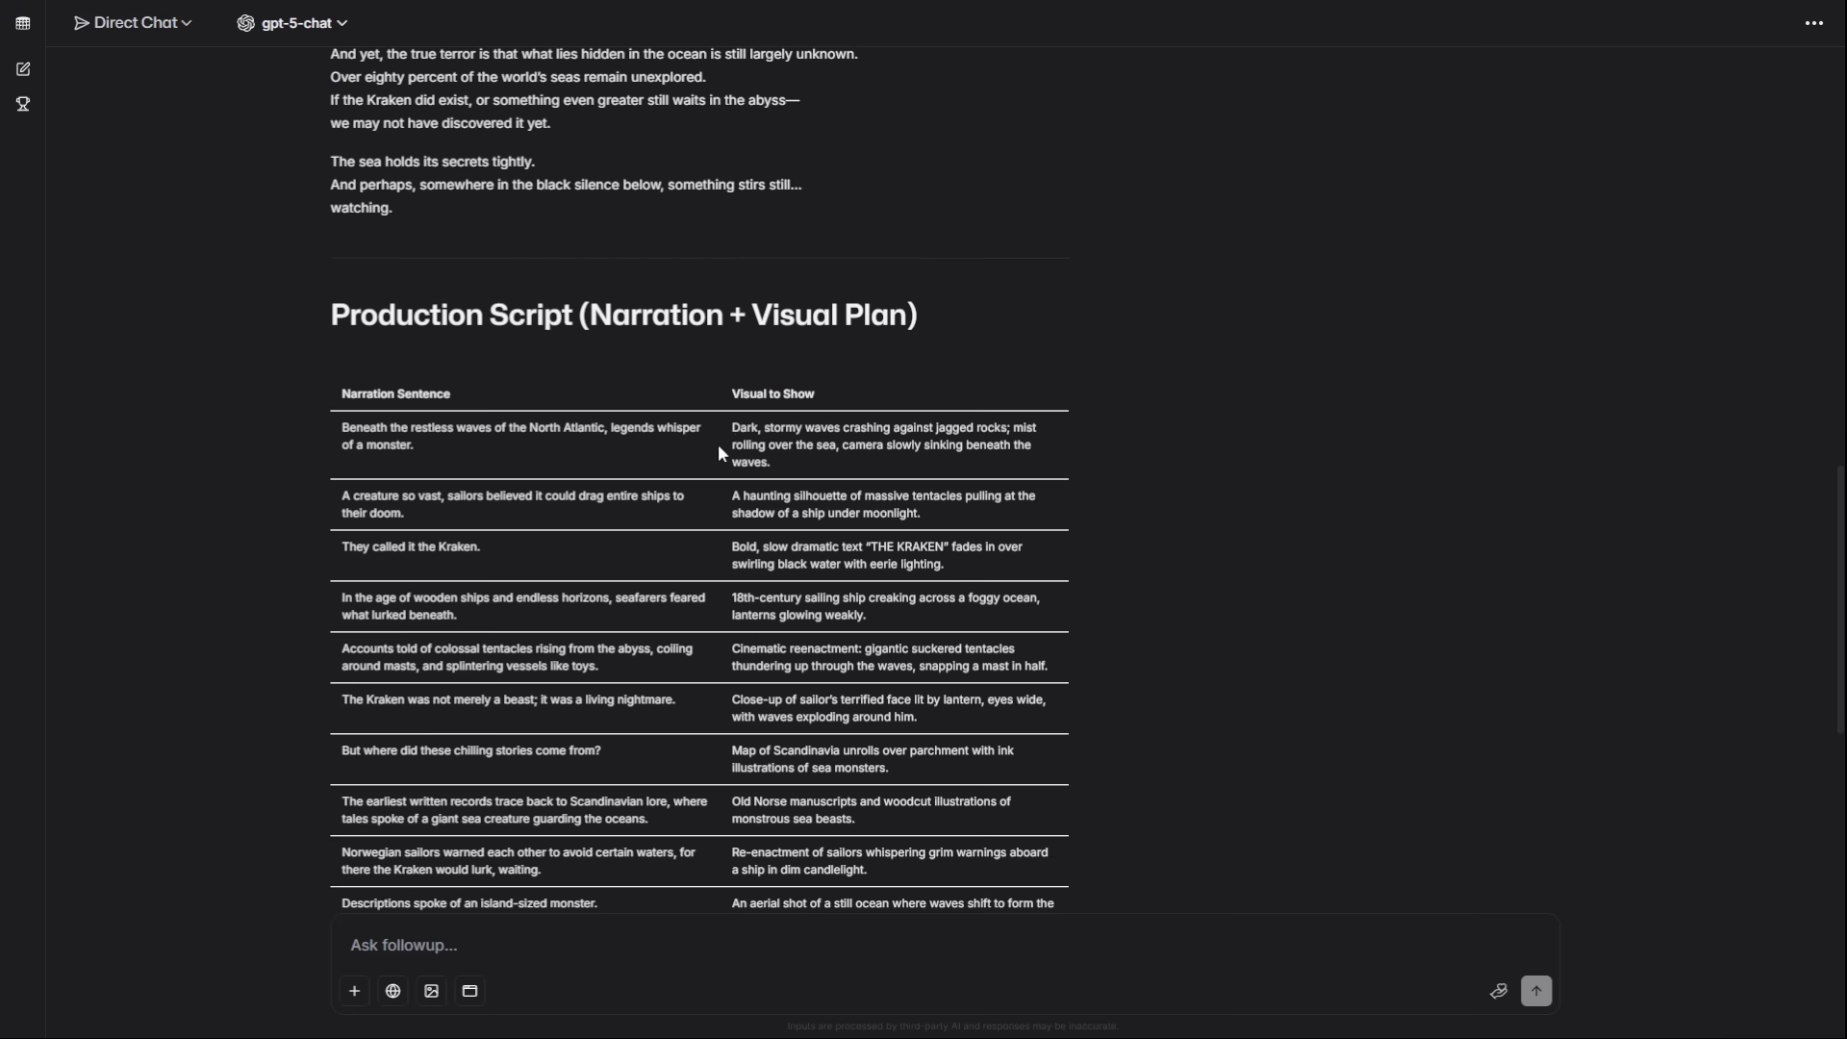
left_click_drag(737, 426, 783, 458)
scroll(753, 442, "down", 9)
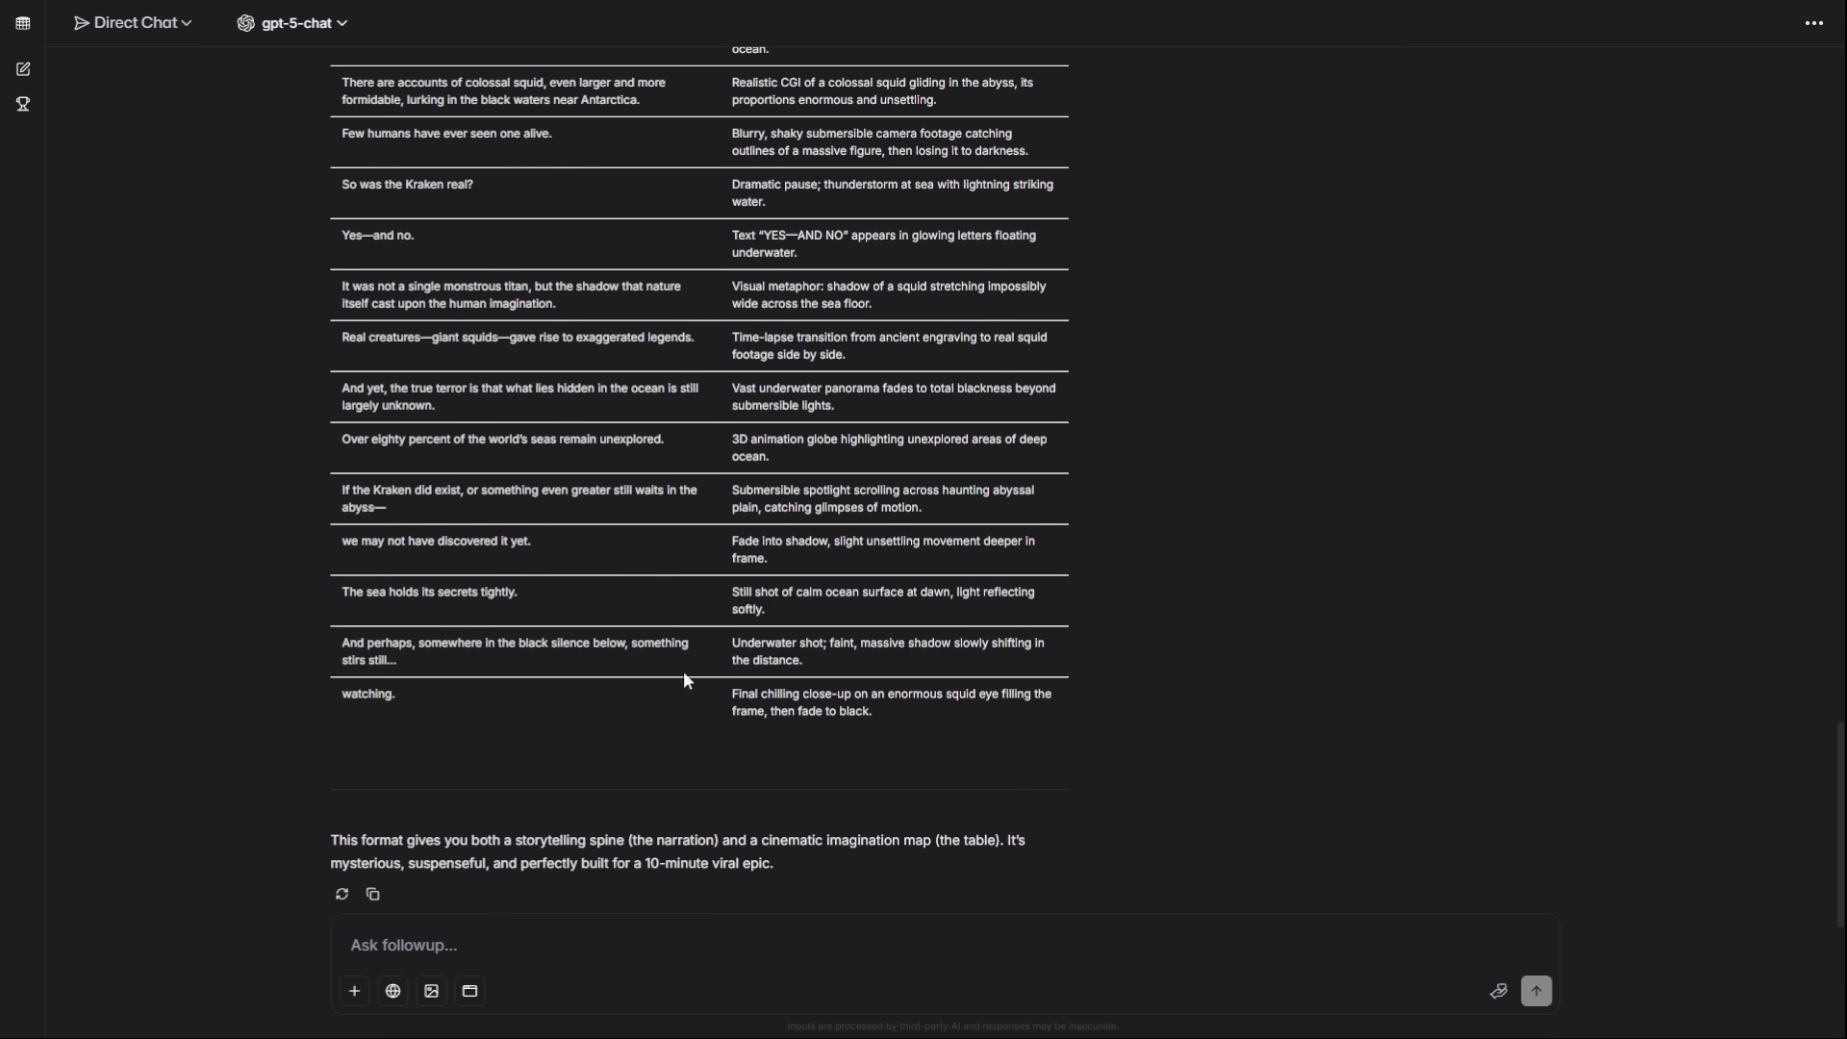
Step: Paste the original Kraken scriptwriting prompt into the follow-up box
scroll(460, 610, "up", 8)
scroll(460, 358, "up", 6)
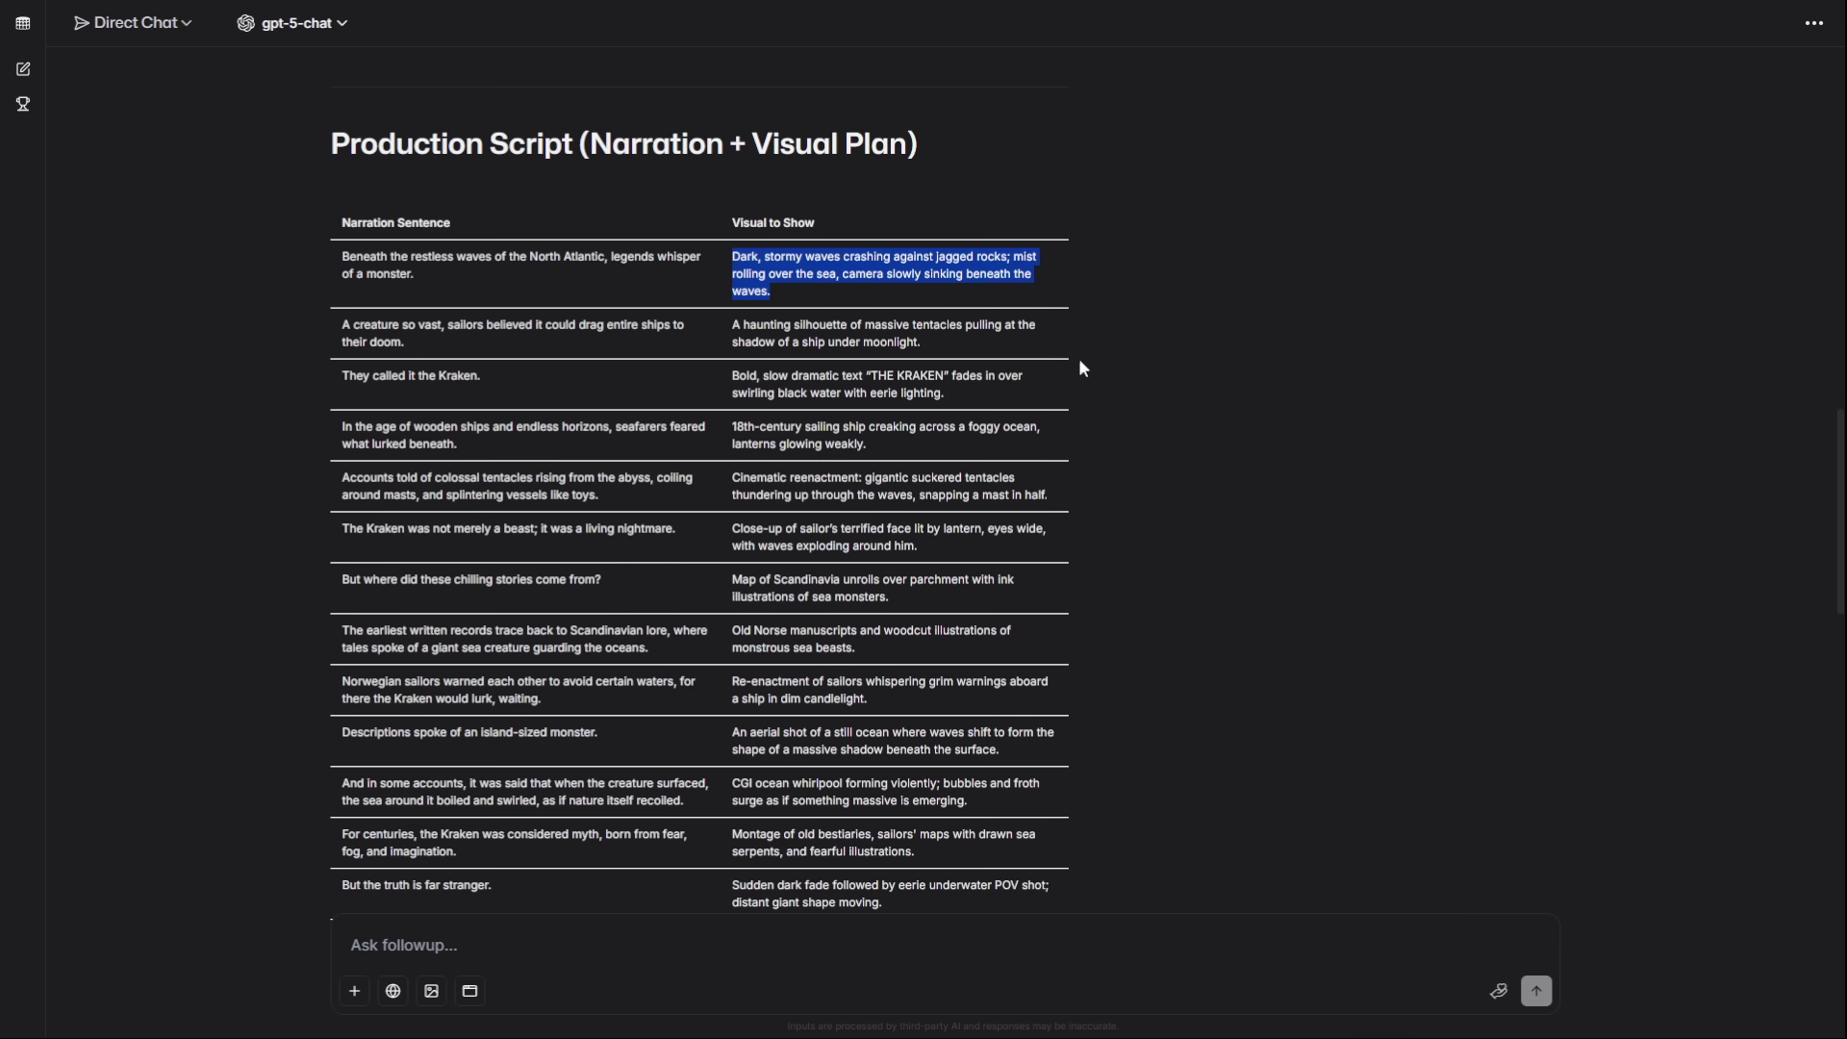
scroll(730, 405, "up", 8)
scroll(646, 589, "down", 5)
scroll(825, 608, "down", 13)
scroll(1036, 761, "down", 4)
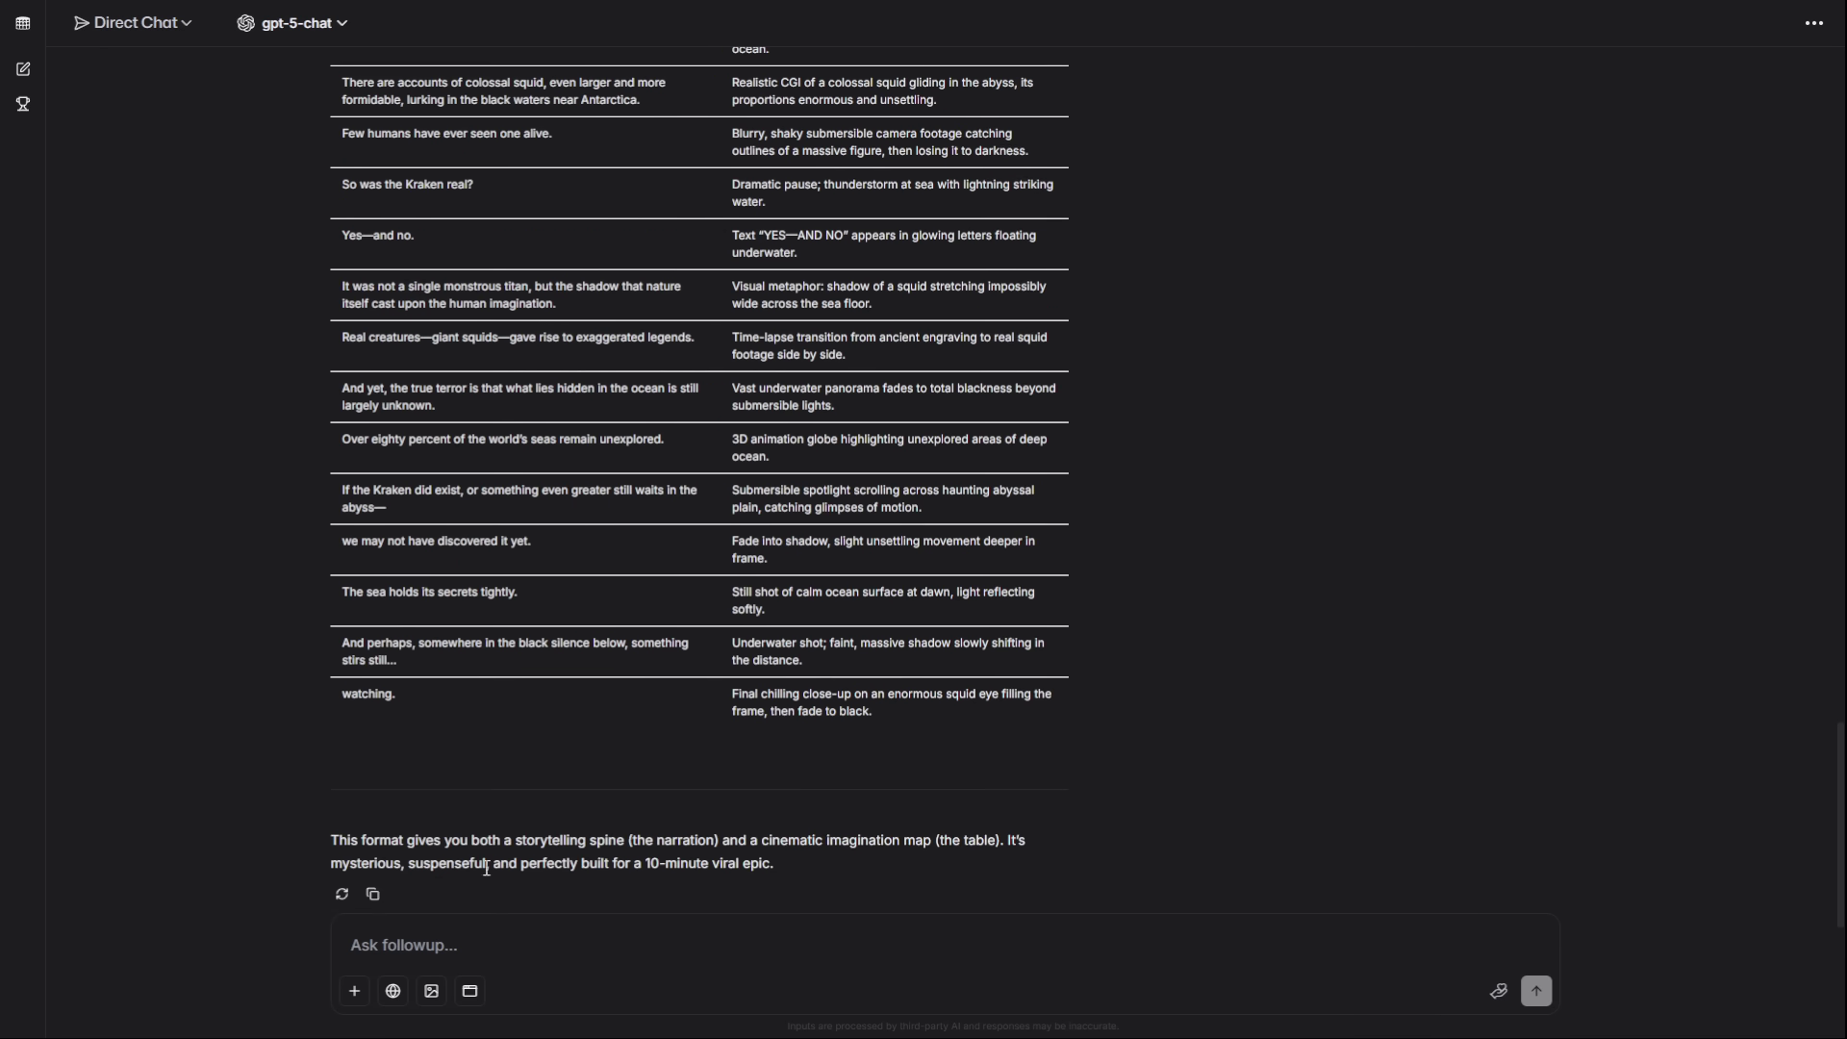
type("You are an expert viral YouTube scriptwriter. Your task is to create two separate documents for a 10-minute video about \"The True Story of the Kraken\".  First, generate the \"Clean Script\": This will be the narration text only, with no extra notes, ready for a text-to-speech engine. The tone should be mysterious, epic, and engaging.  Second, generate the \"Production Script\": This will be a table with two columns. The first column lists each sentence of the narration. The second column provides a detailed description of the \"Visual to Show\" for that sentence, describing a cinematic and epic image or video clip.  Generate both documents now.")
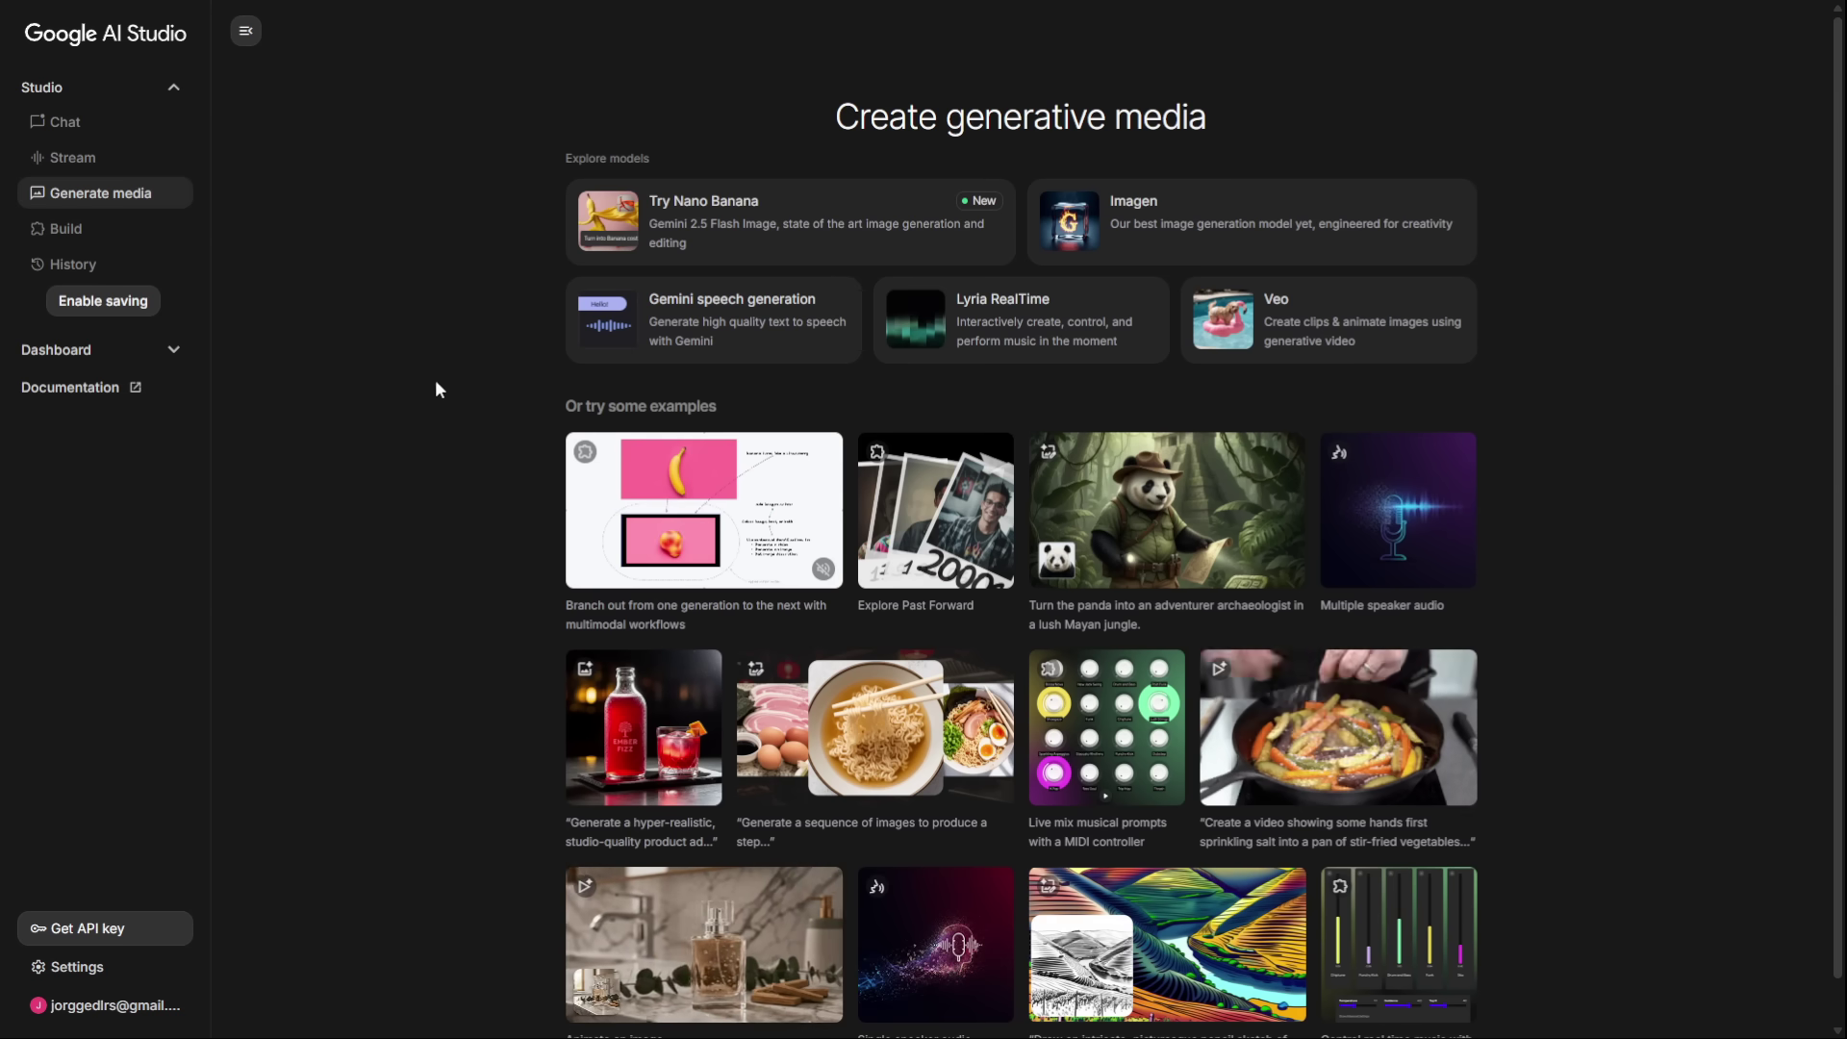
Step: Open the Gemini speech generation card from Google AI Studio's Generate media gallery
left_click(646, 346)
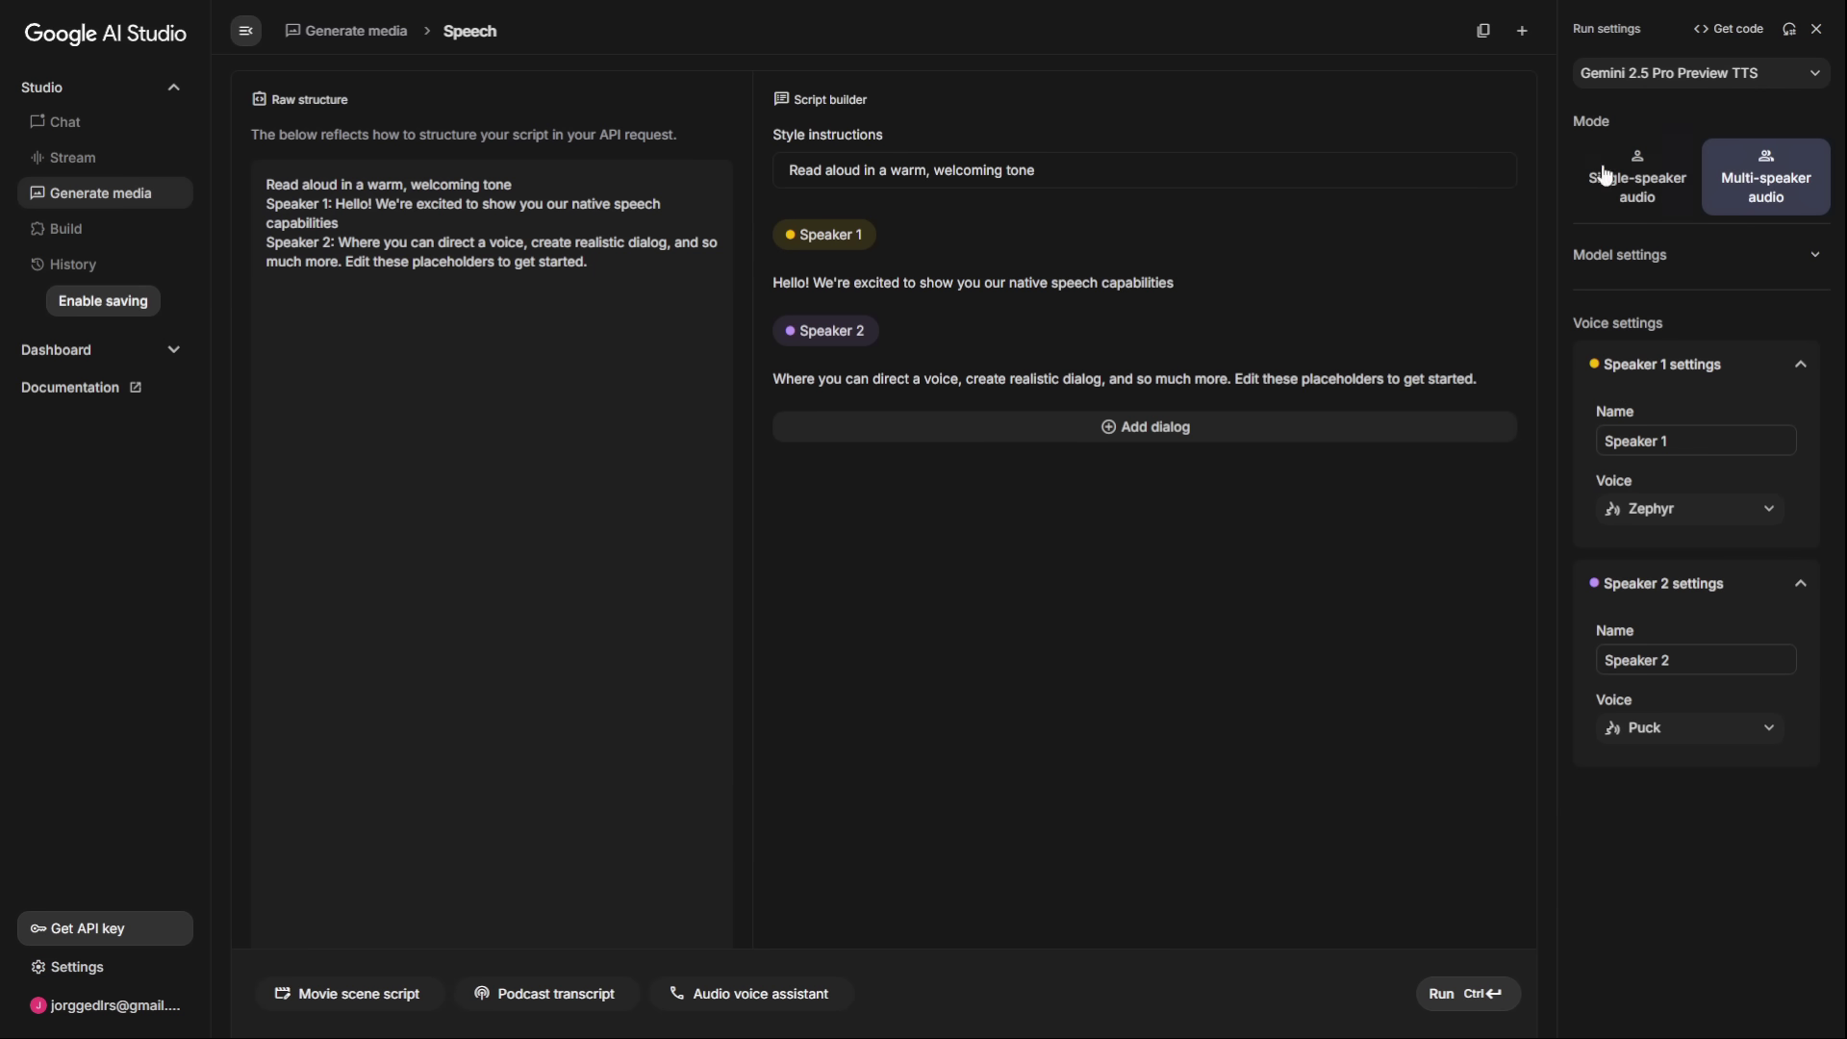
Step: Switch to single-speaker mode and paste the Kraken narration and a documentary-narrator style instruction
left_click(1649, 190)
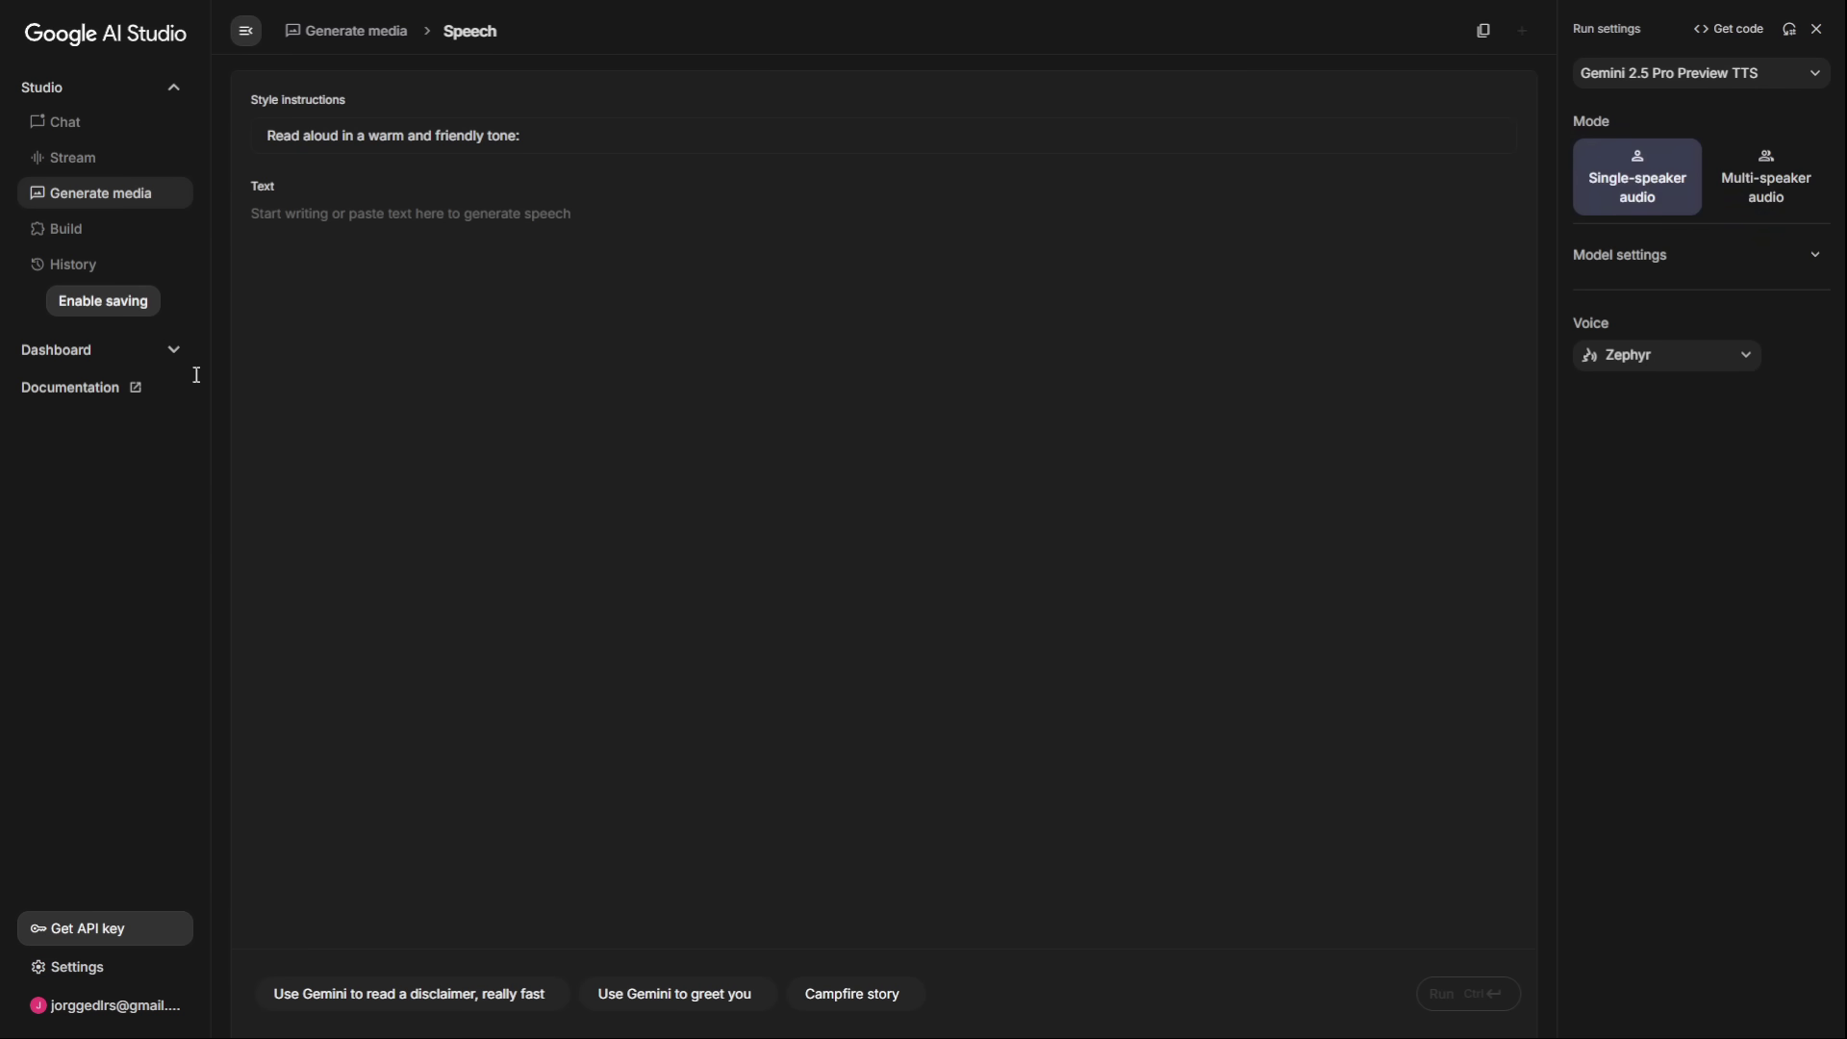
key("ctrl+v")
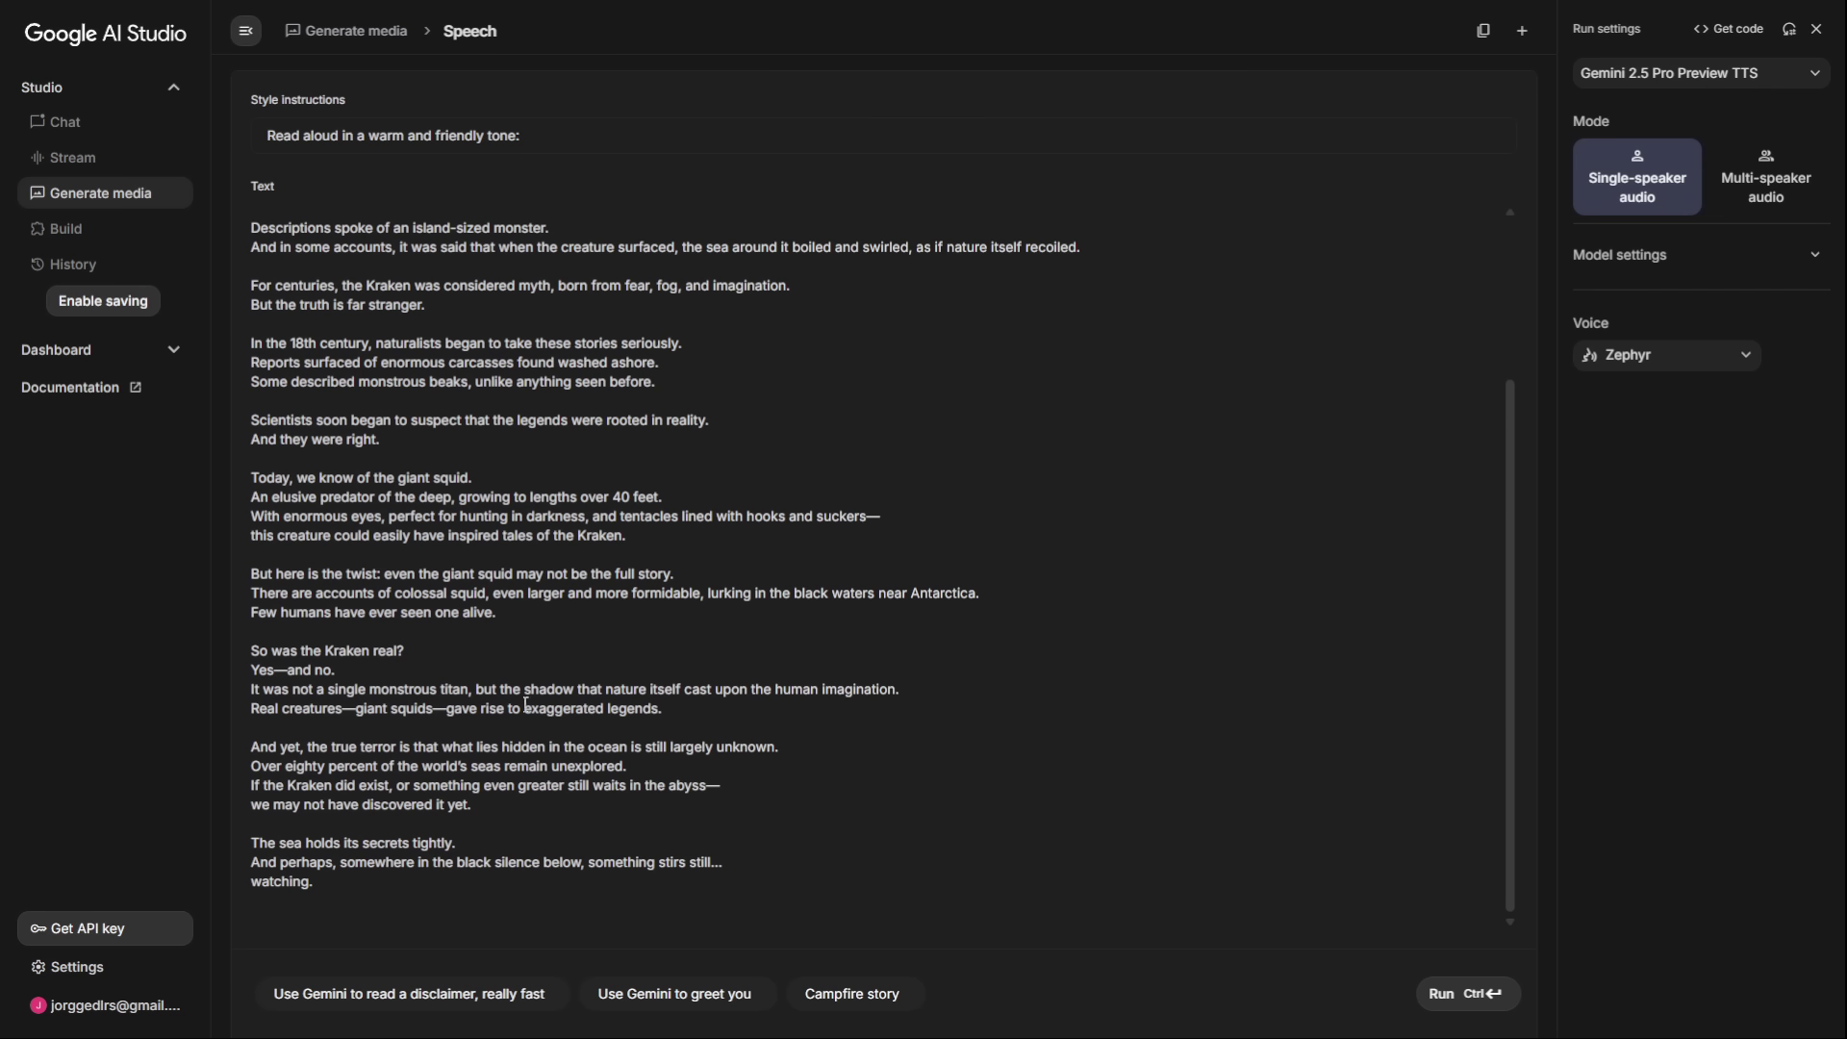
left_click(1706, 354)
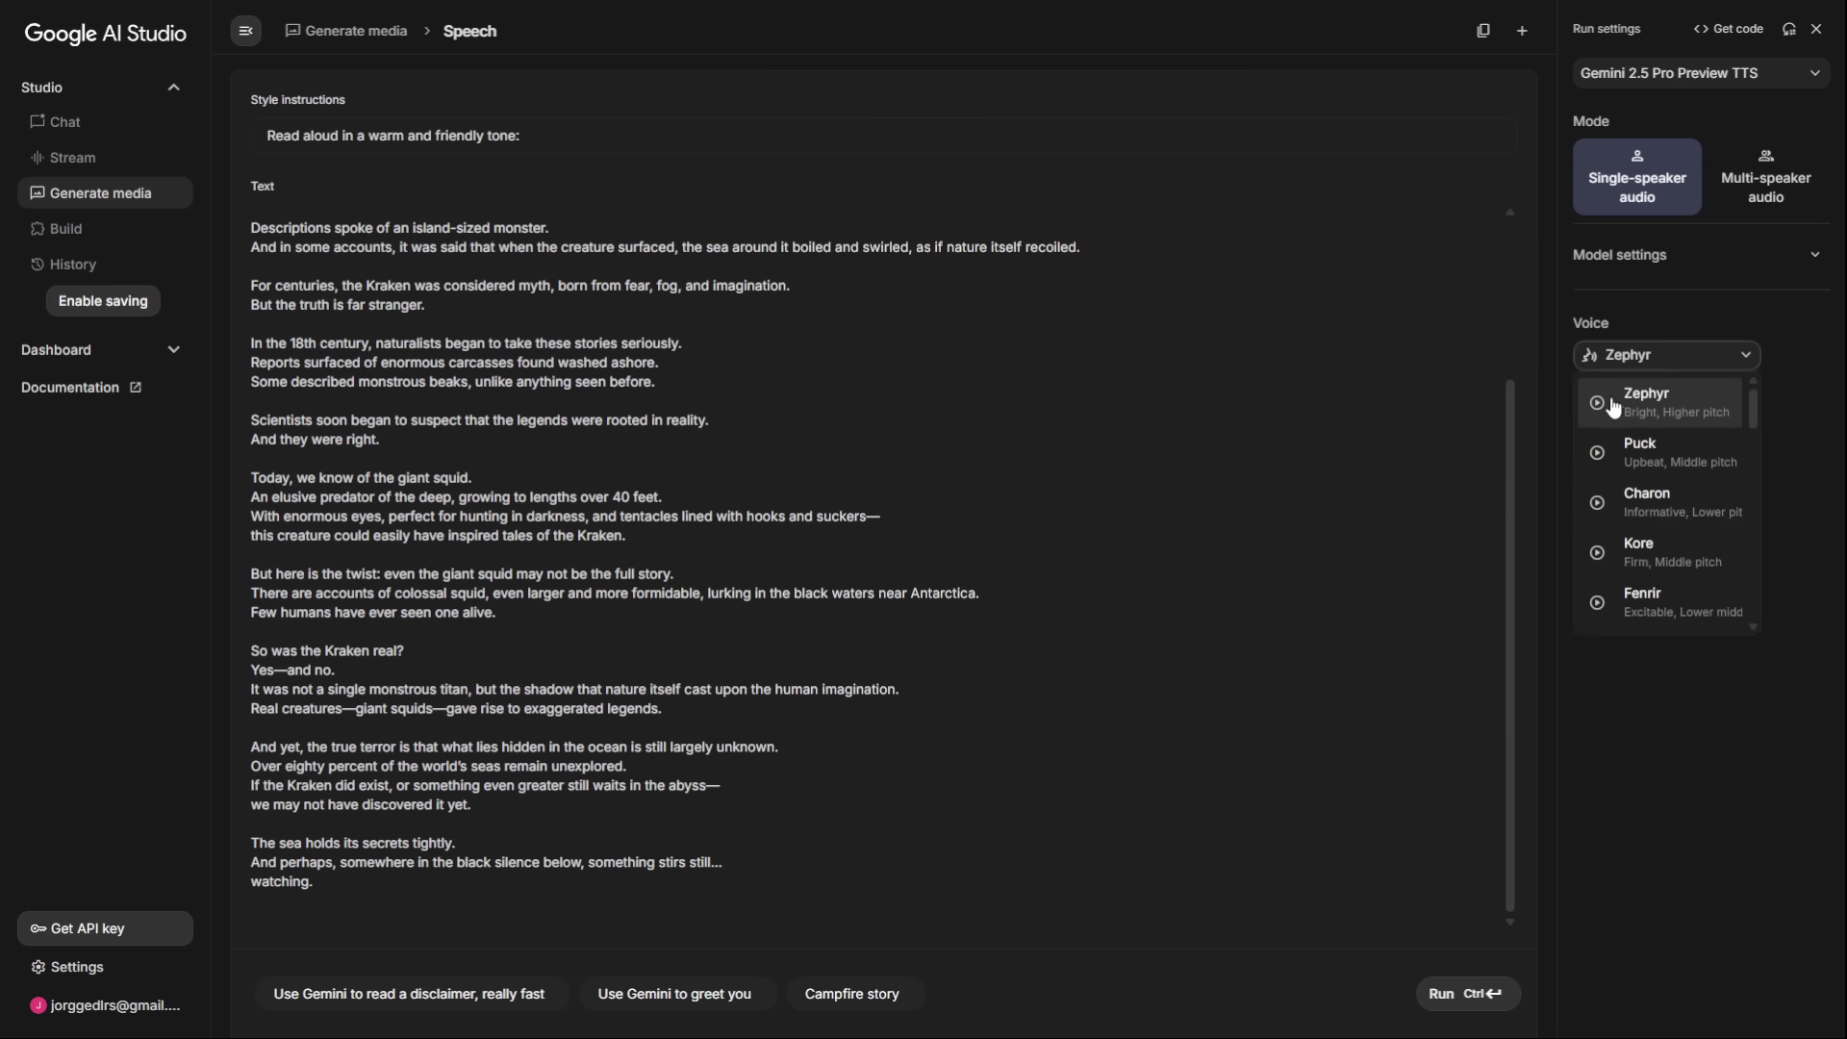
left_click(574, 133)
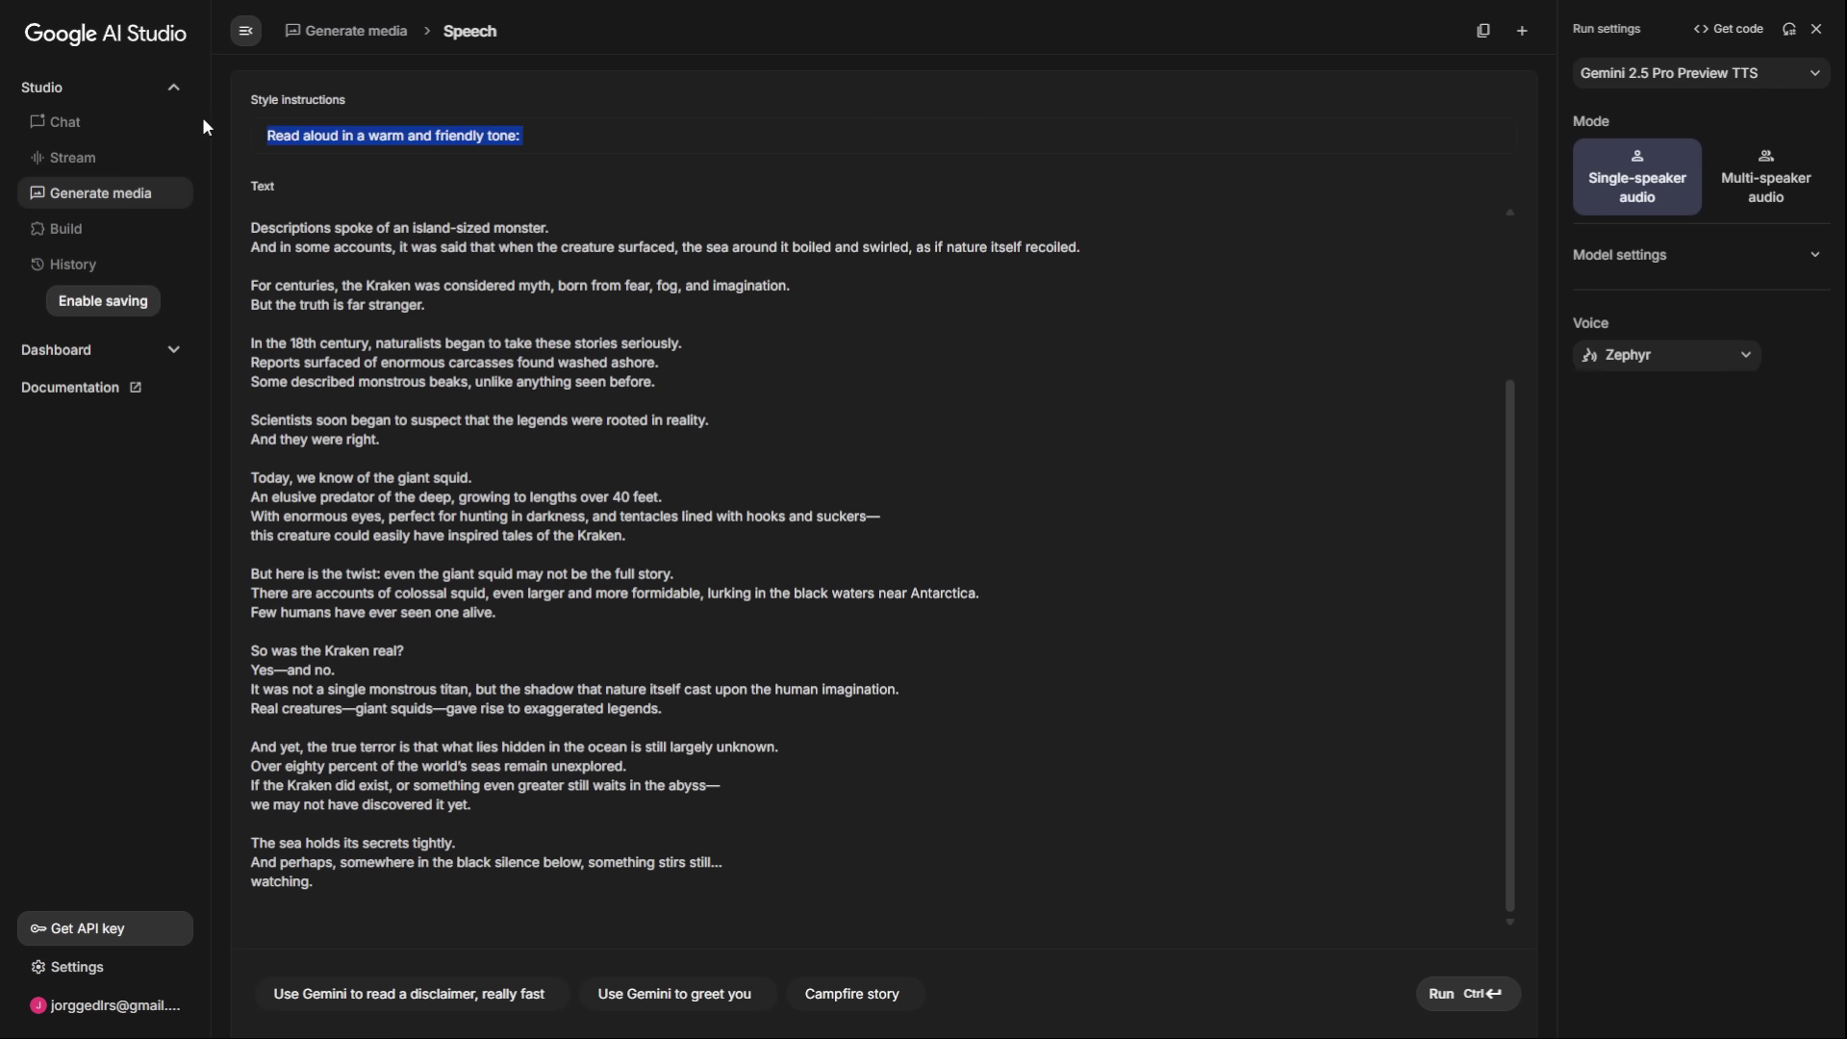
type("A mysterious and engaging documentary narrator, speaking clearly with a tone of wonder and intrigue, like narrating a deep-sea exploration video.")
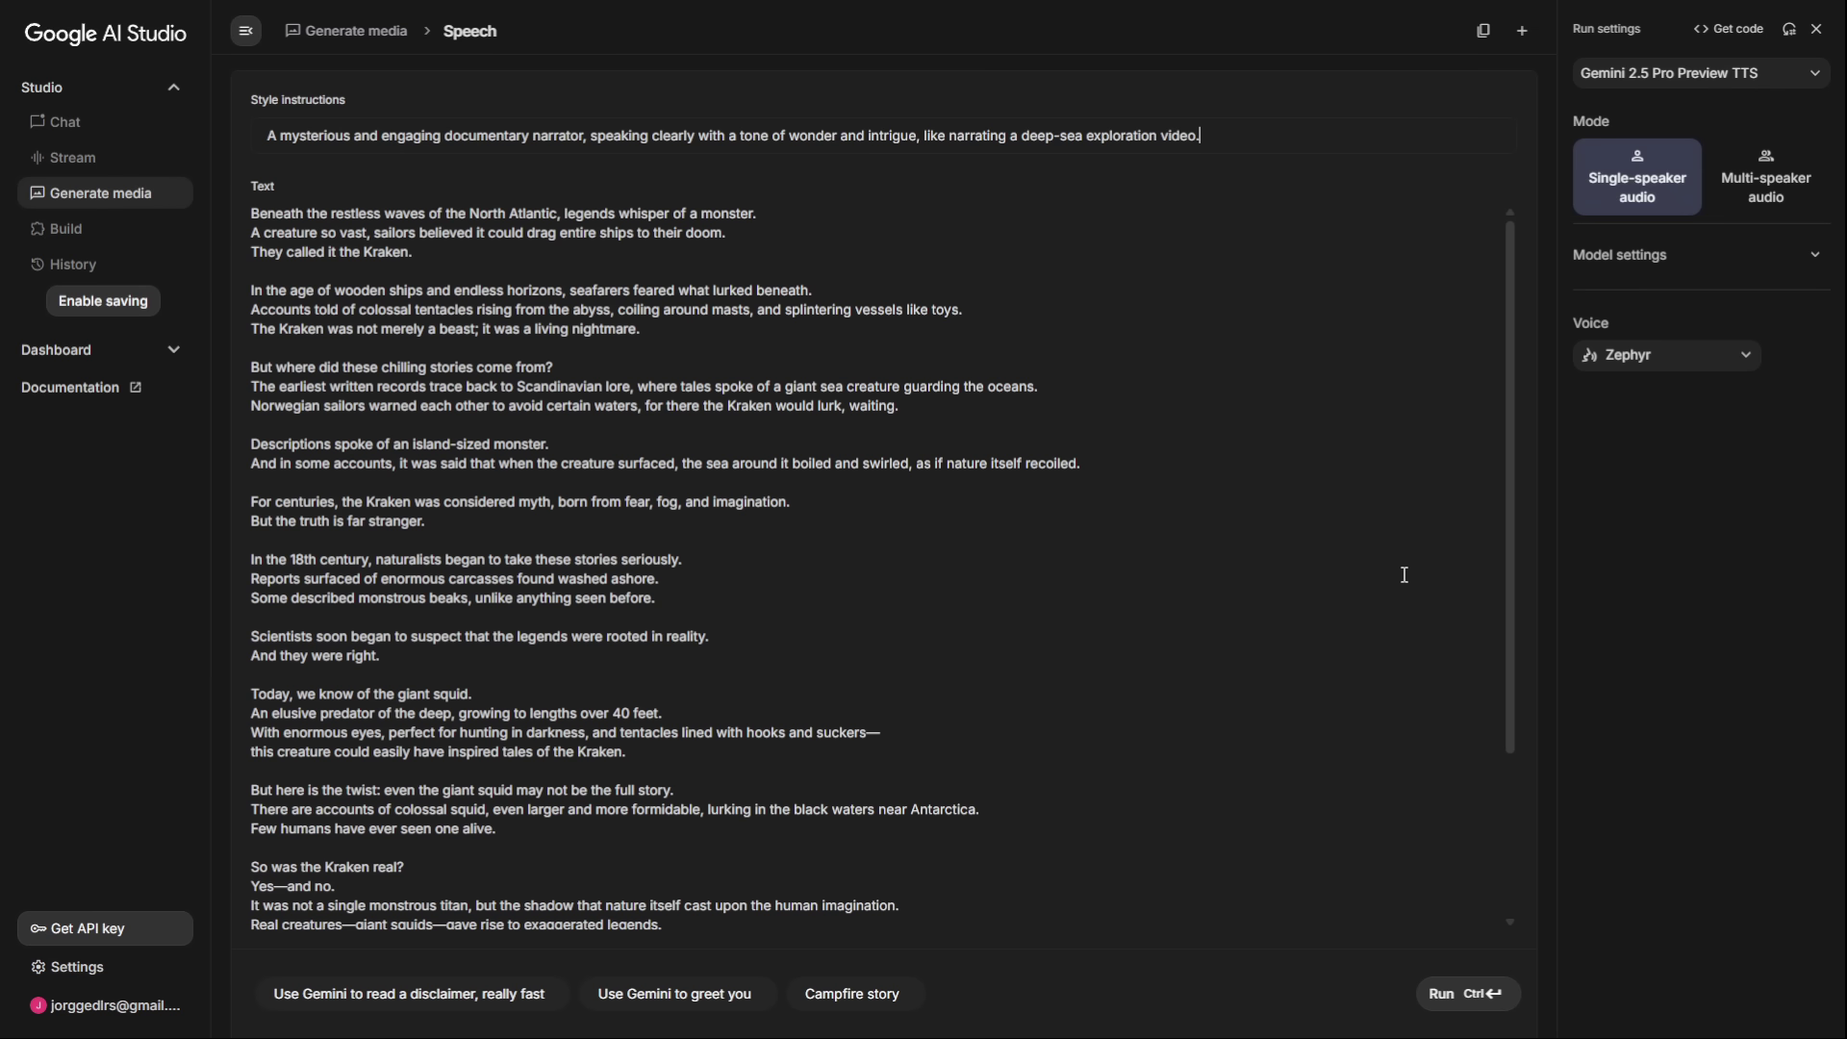
Step: Preview the Puck and Charon voices and choose Charon
left_click(1754, 368)
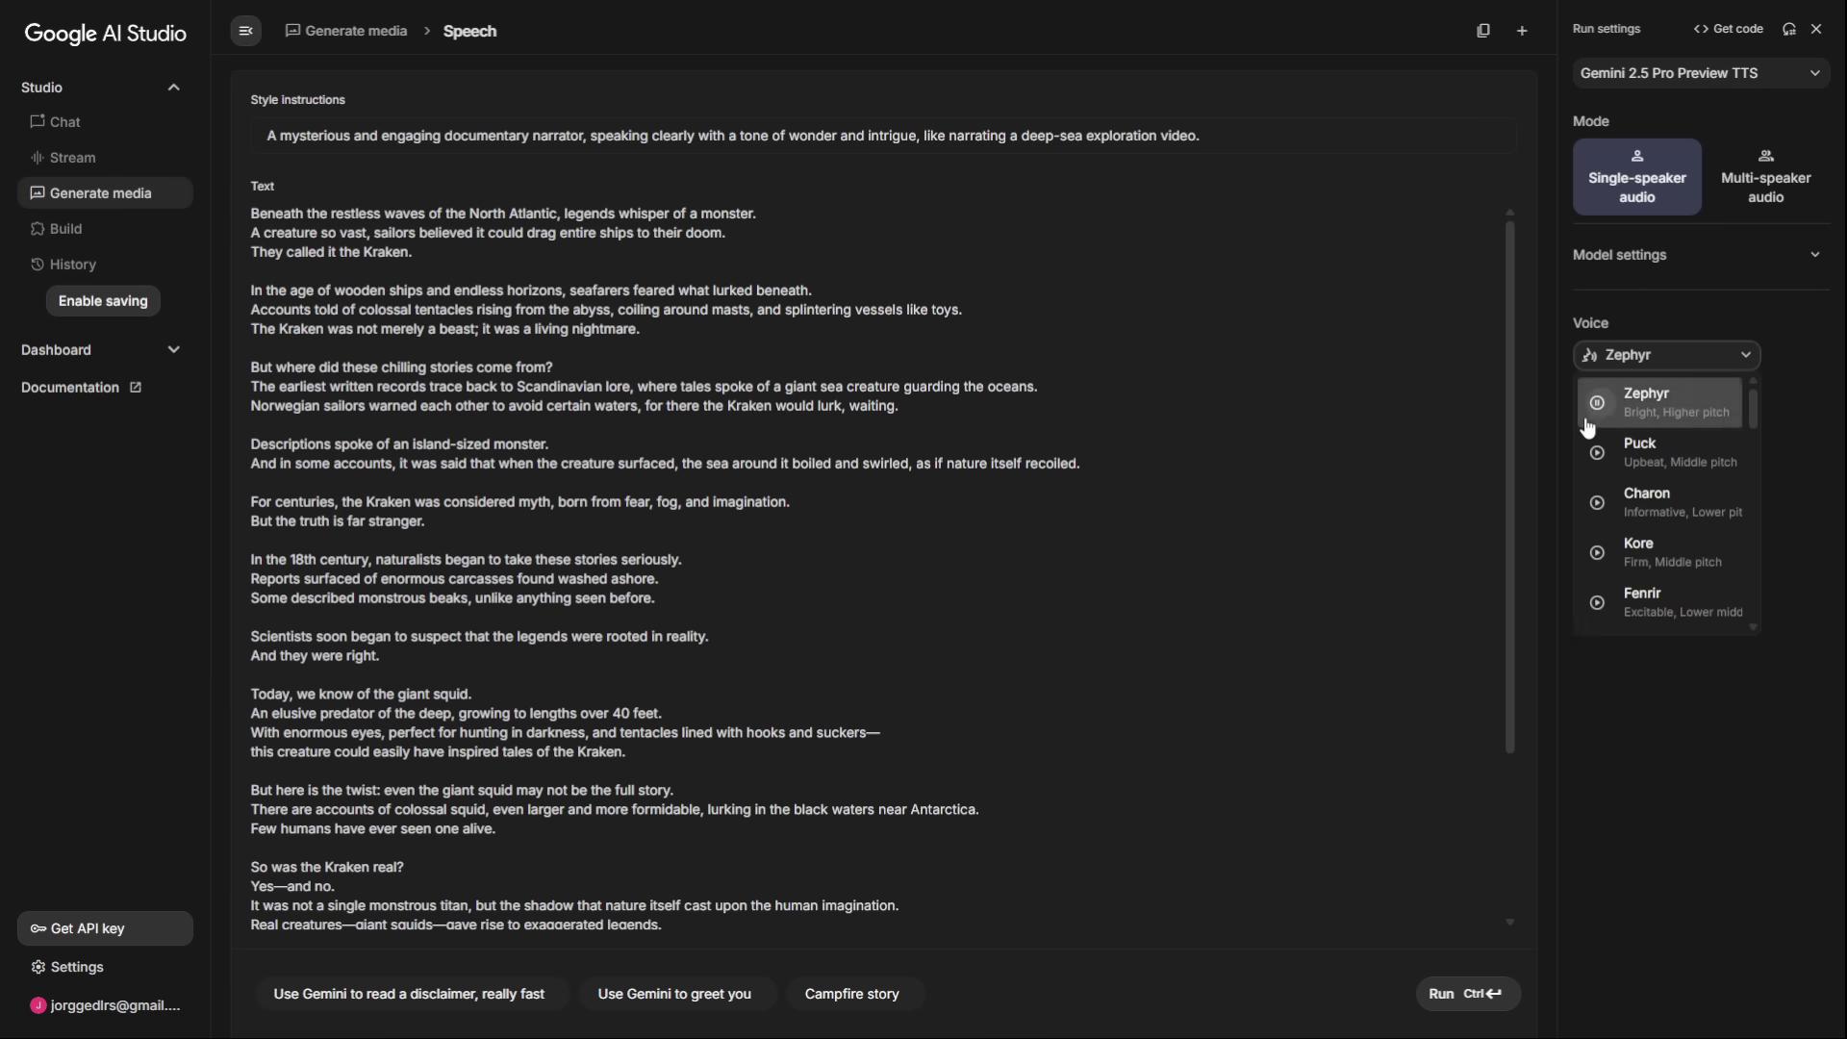
left_click(1597, 452)
left_click(1597, 502)
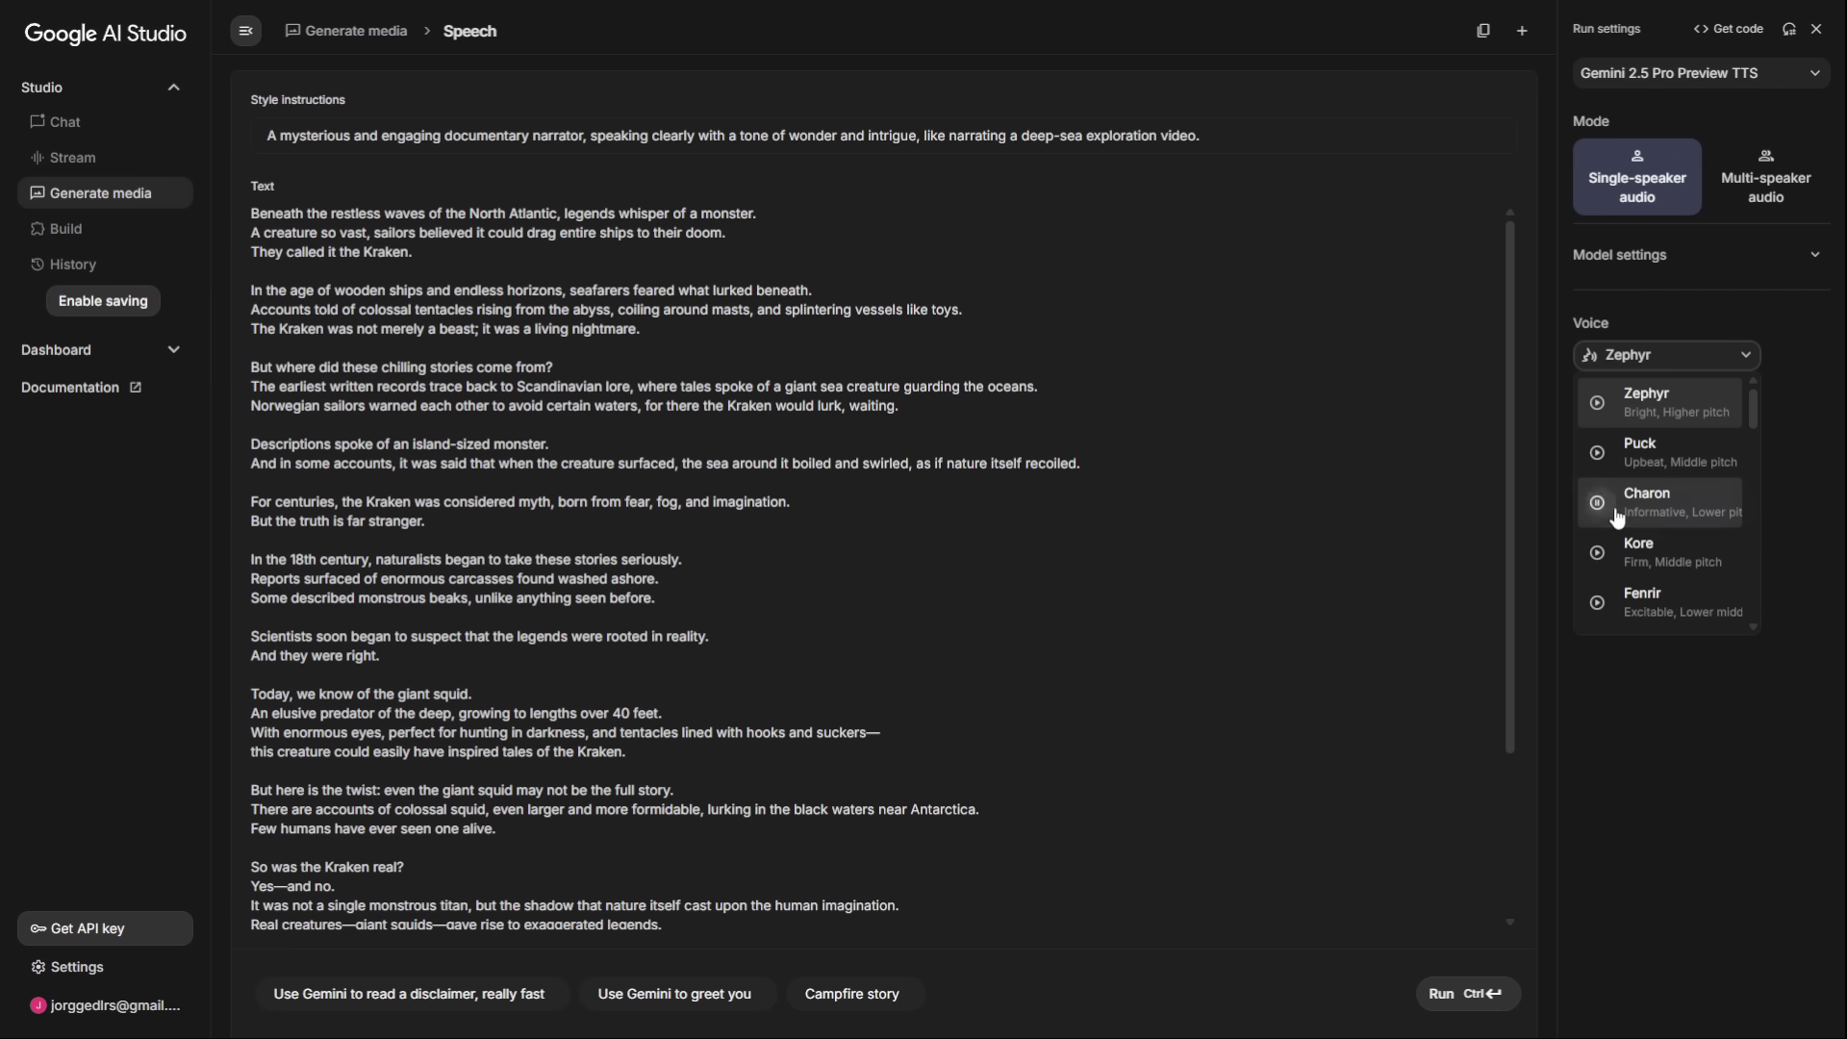
left_click(1689, 517)
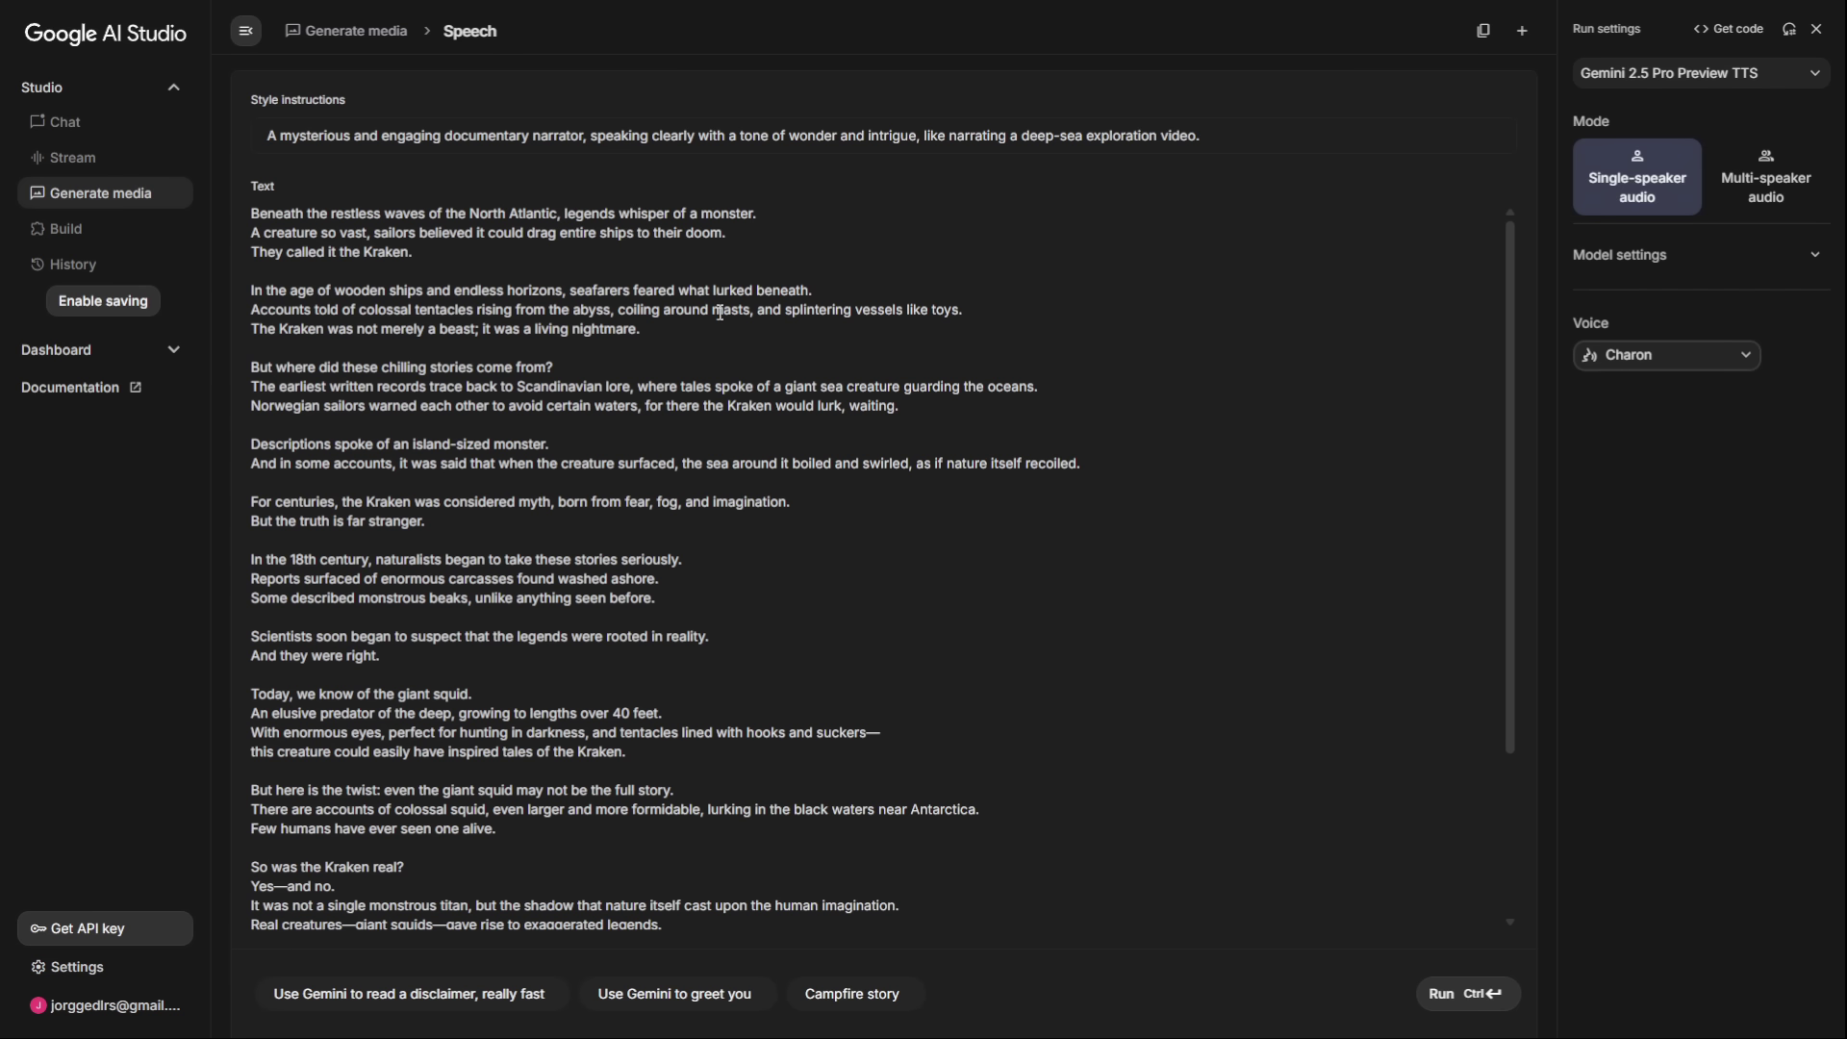
Step: Delete the closing giant squid passage, then restore it with undo
scroll(315, 263, "down", 3)
scroll(602, 608, "up", 3)
scroll(884, 667, "down", 3)
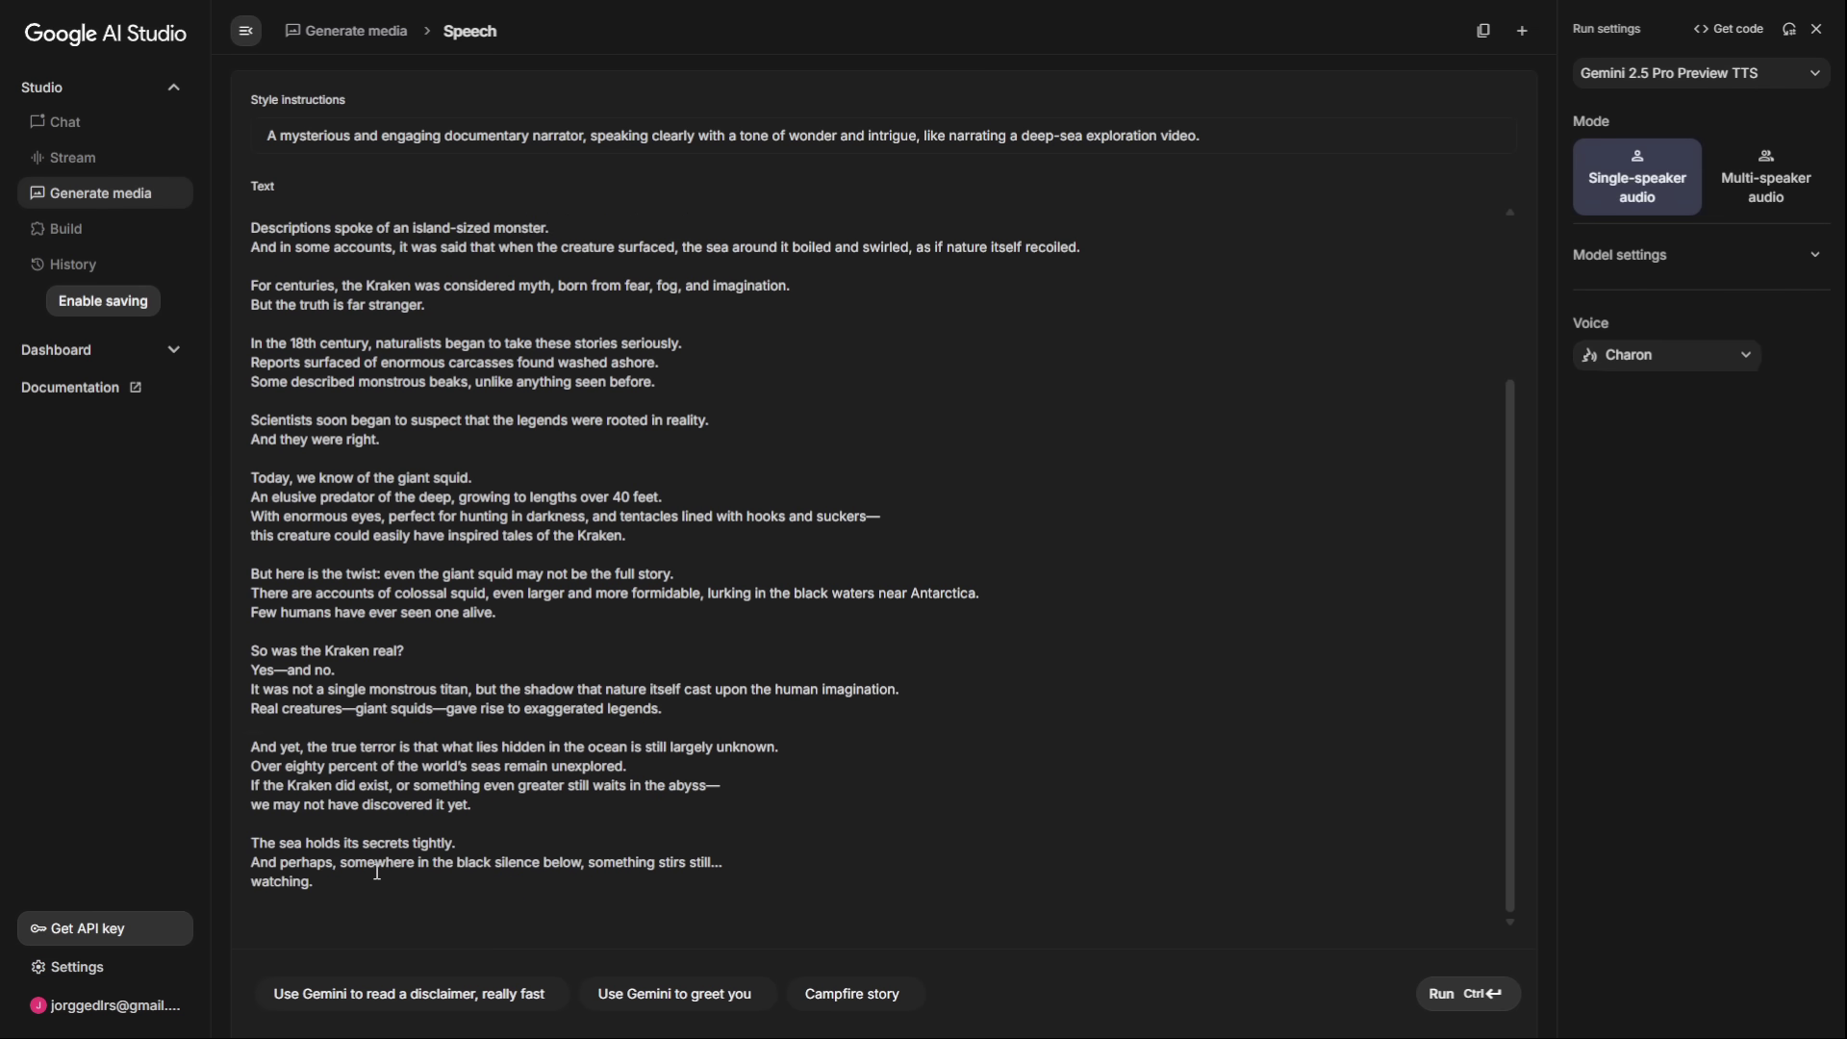
left_click_drag(383, 876, 247, 482)
key("BackSpace")
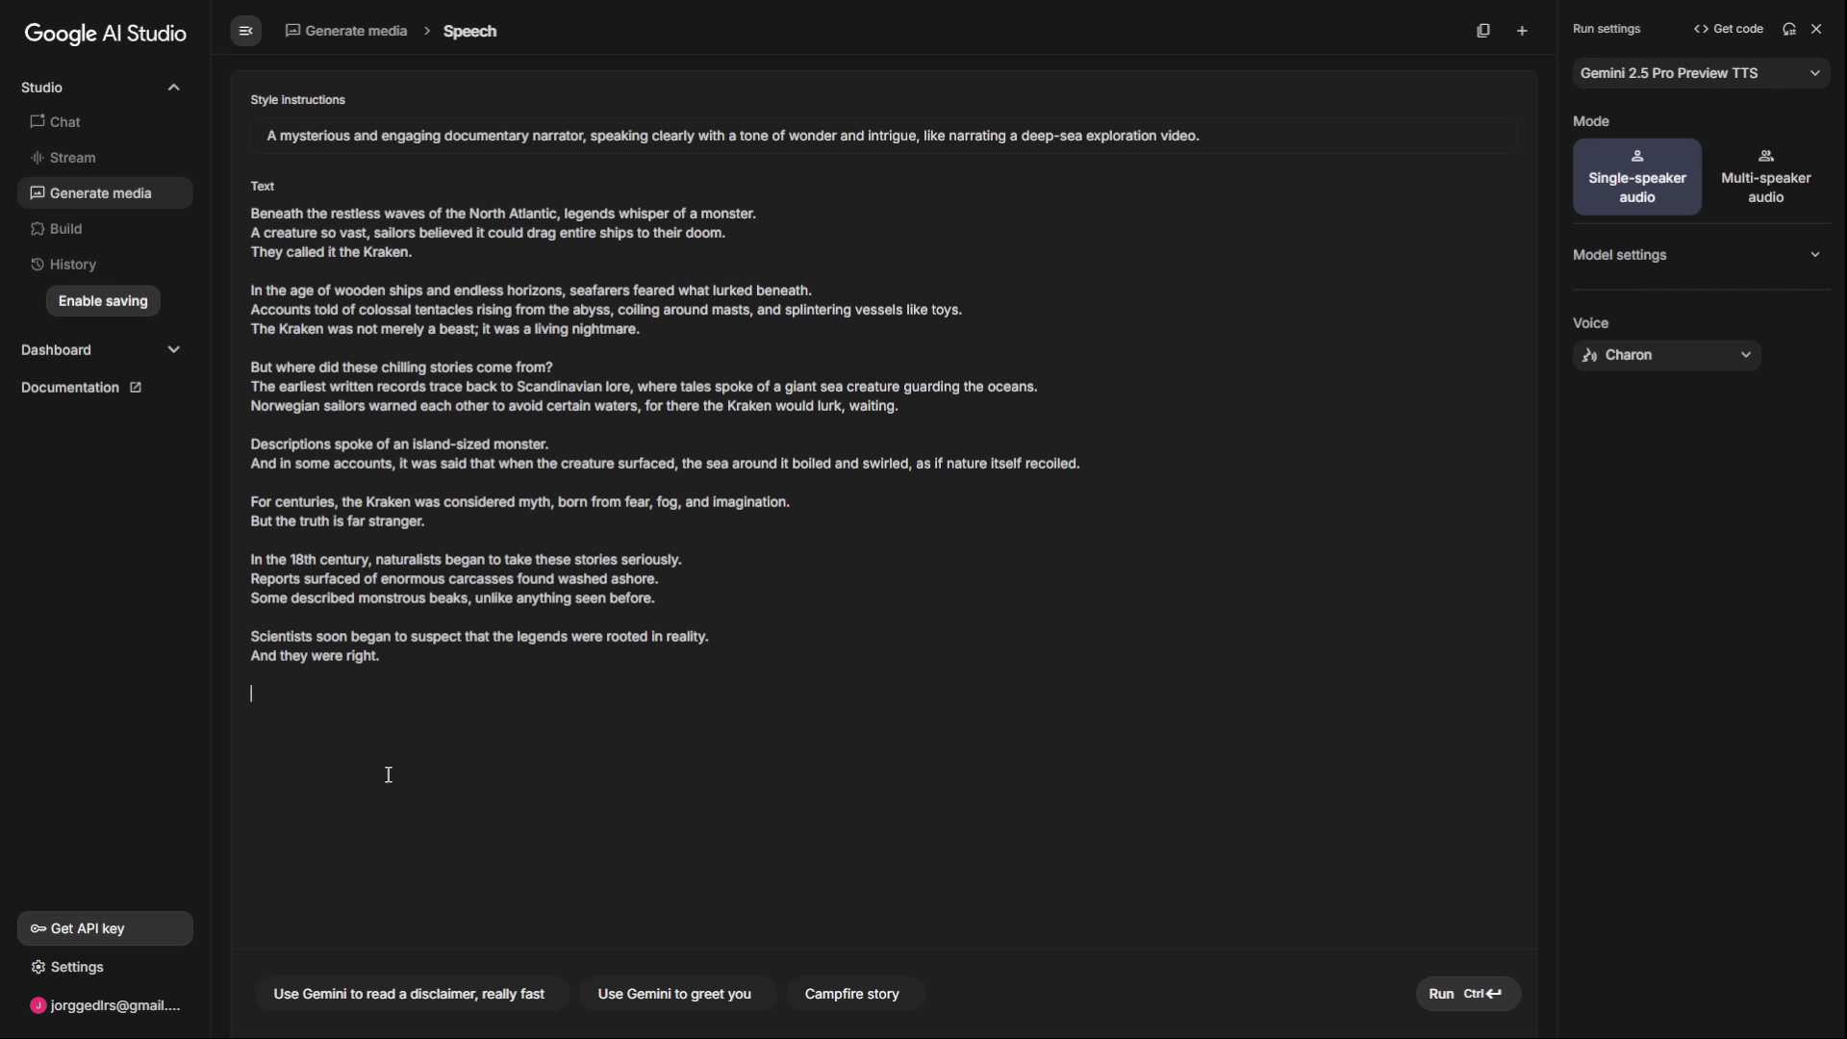
key("ctrl+z")
scroll(914, 607, "up", 2)
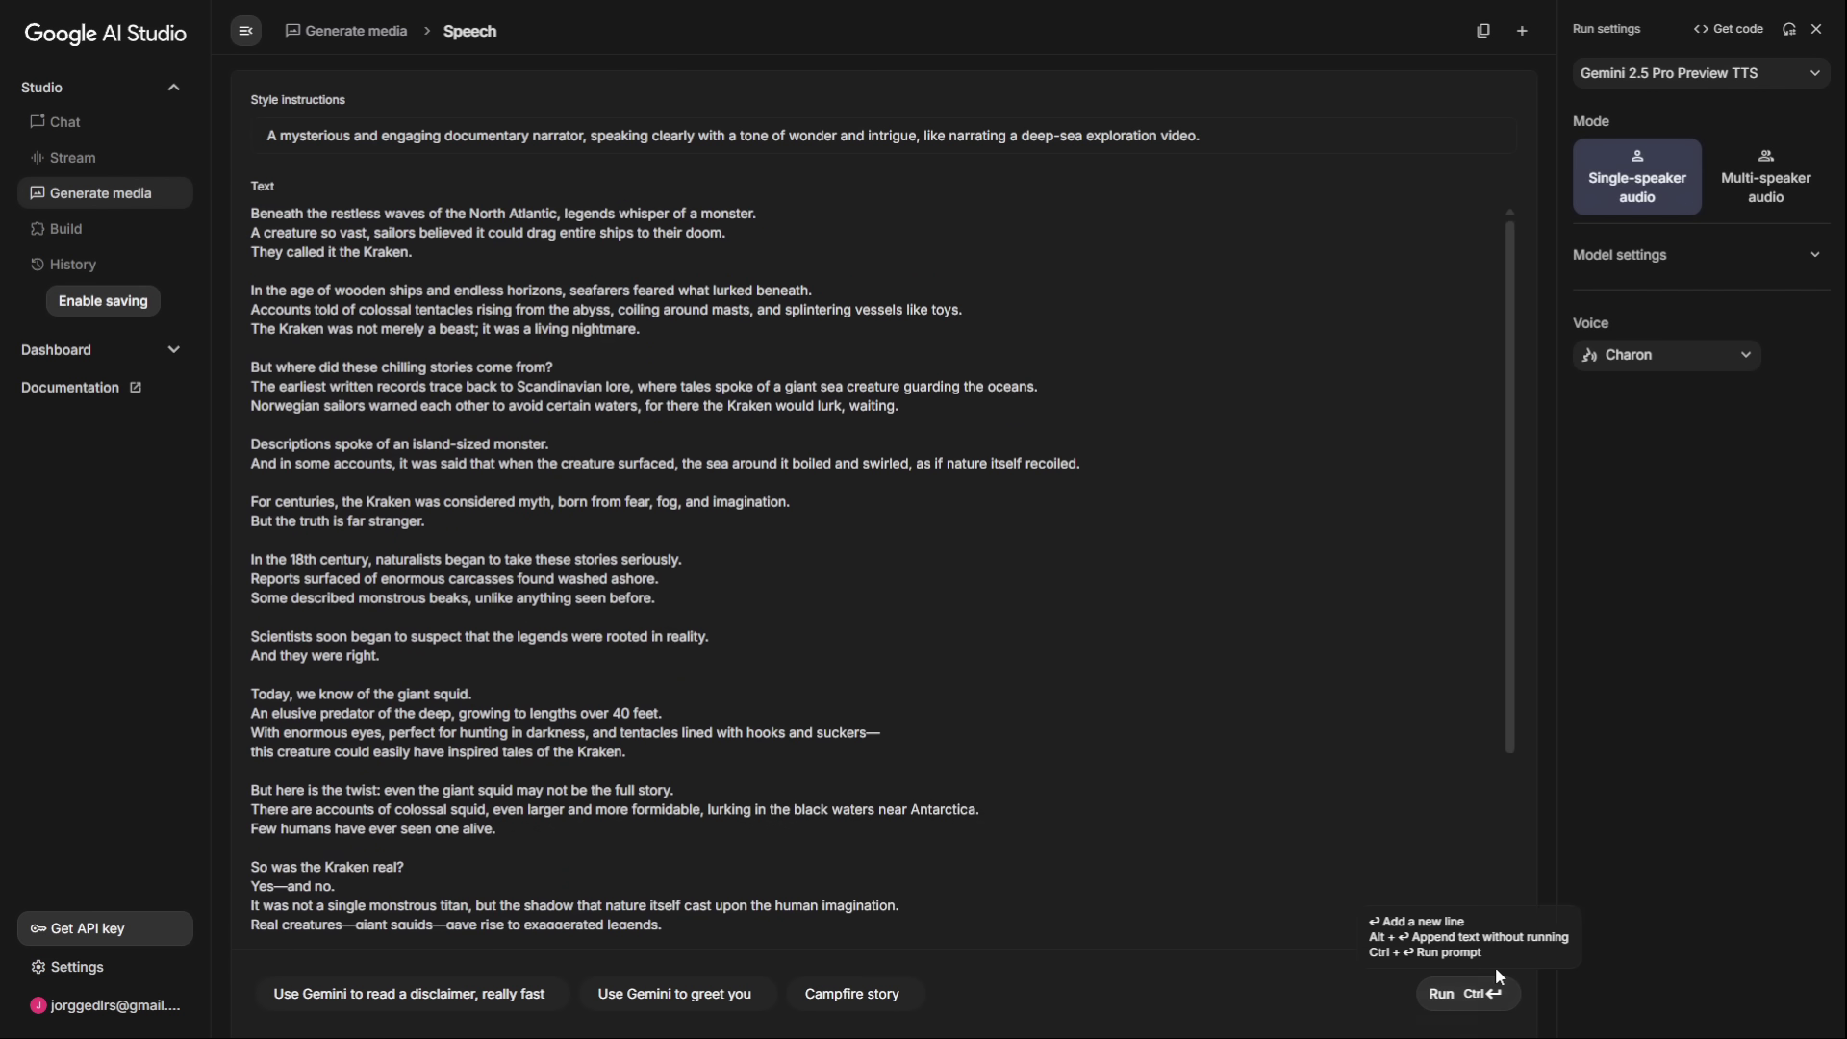
Step: Scroll through the Kraken narration while the Charon speech generation runs
scroll(979, 726, "down", 3)
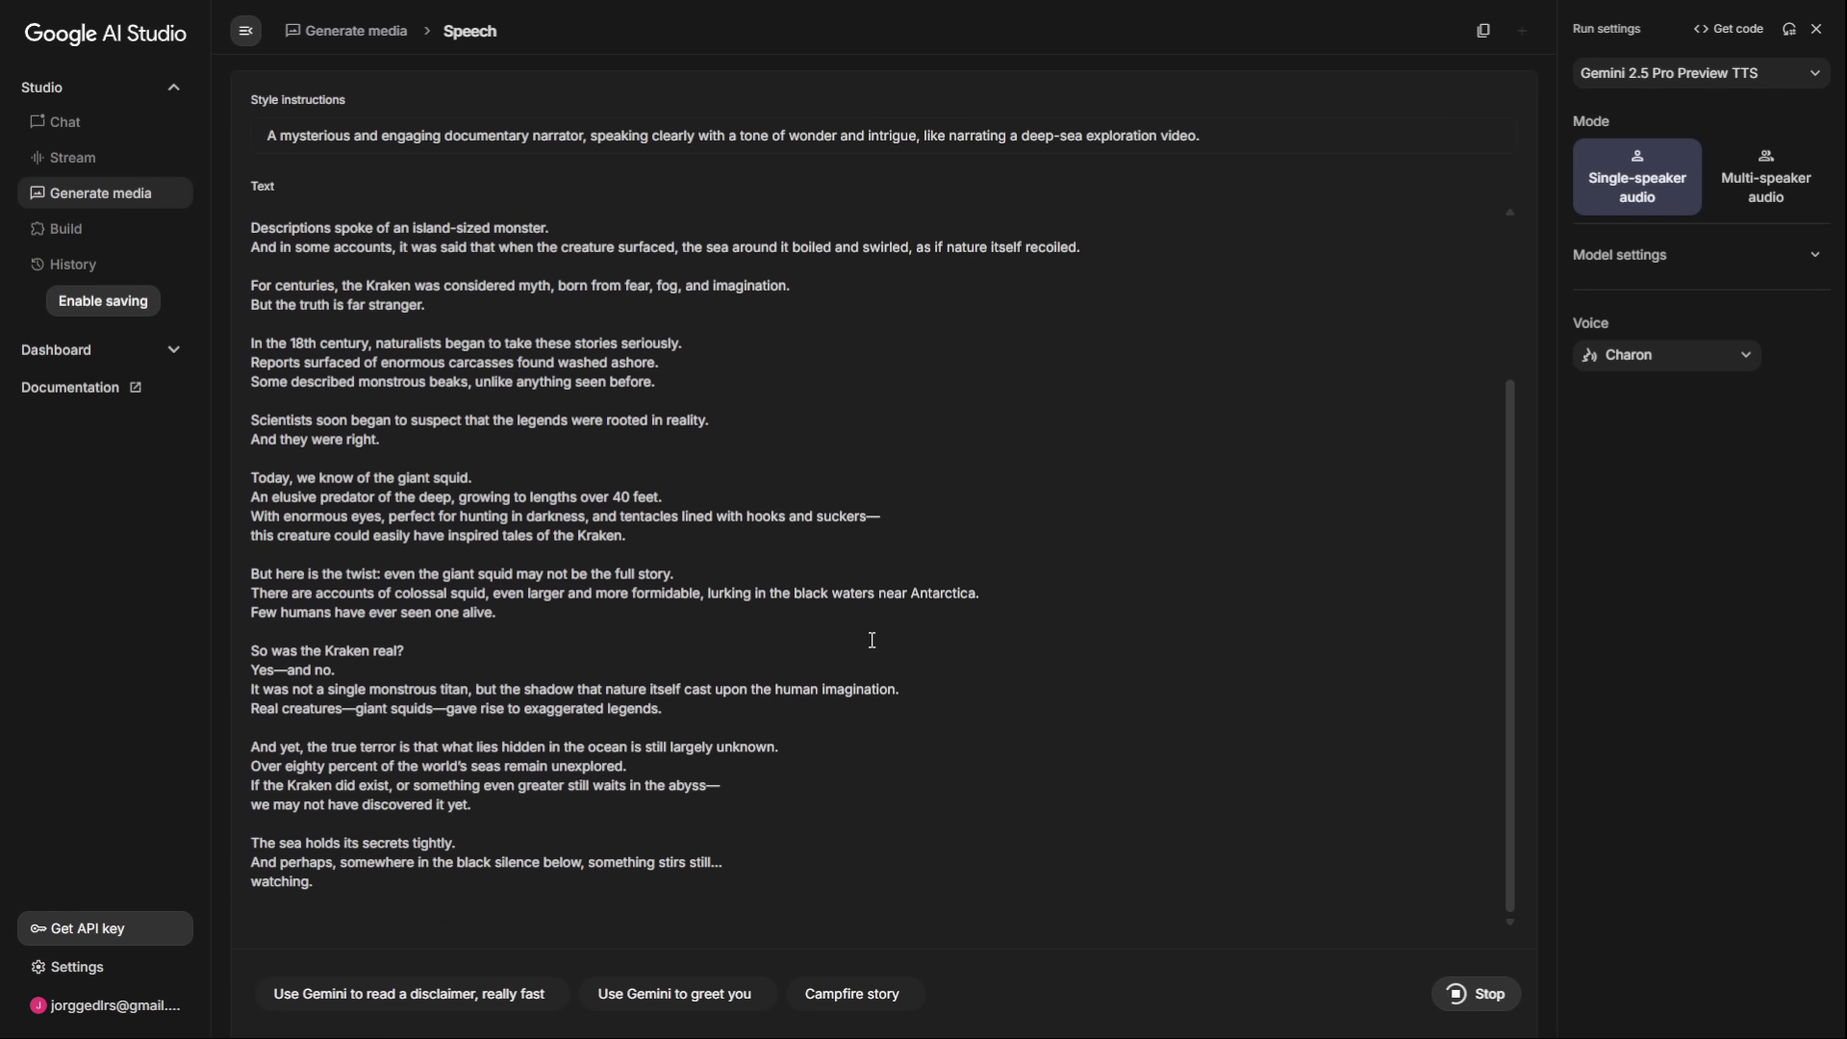
scroll(848, 585, "up", 2)
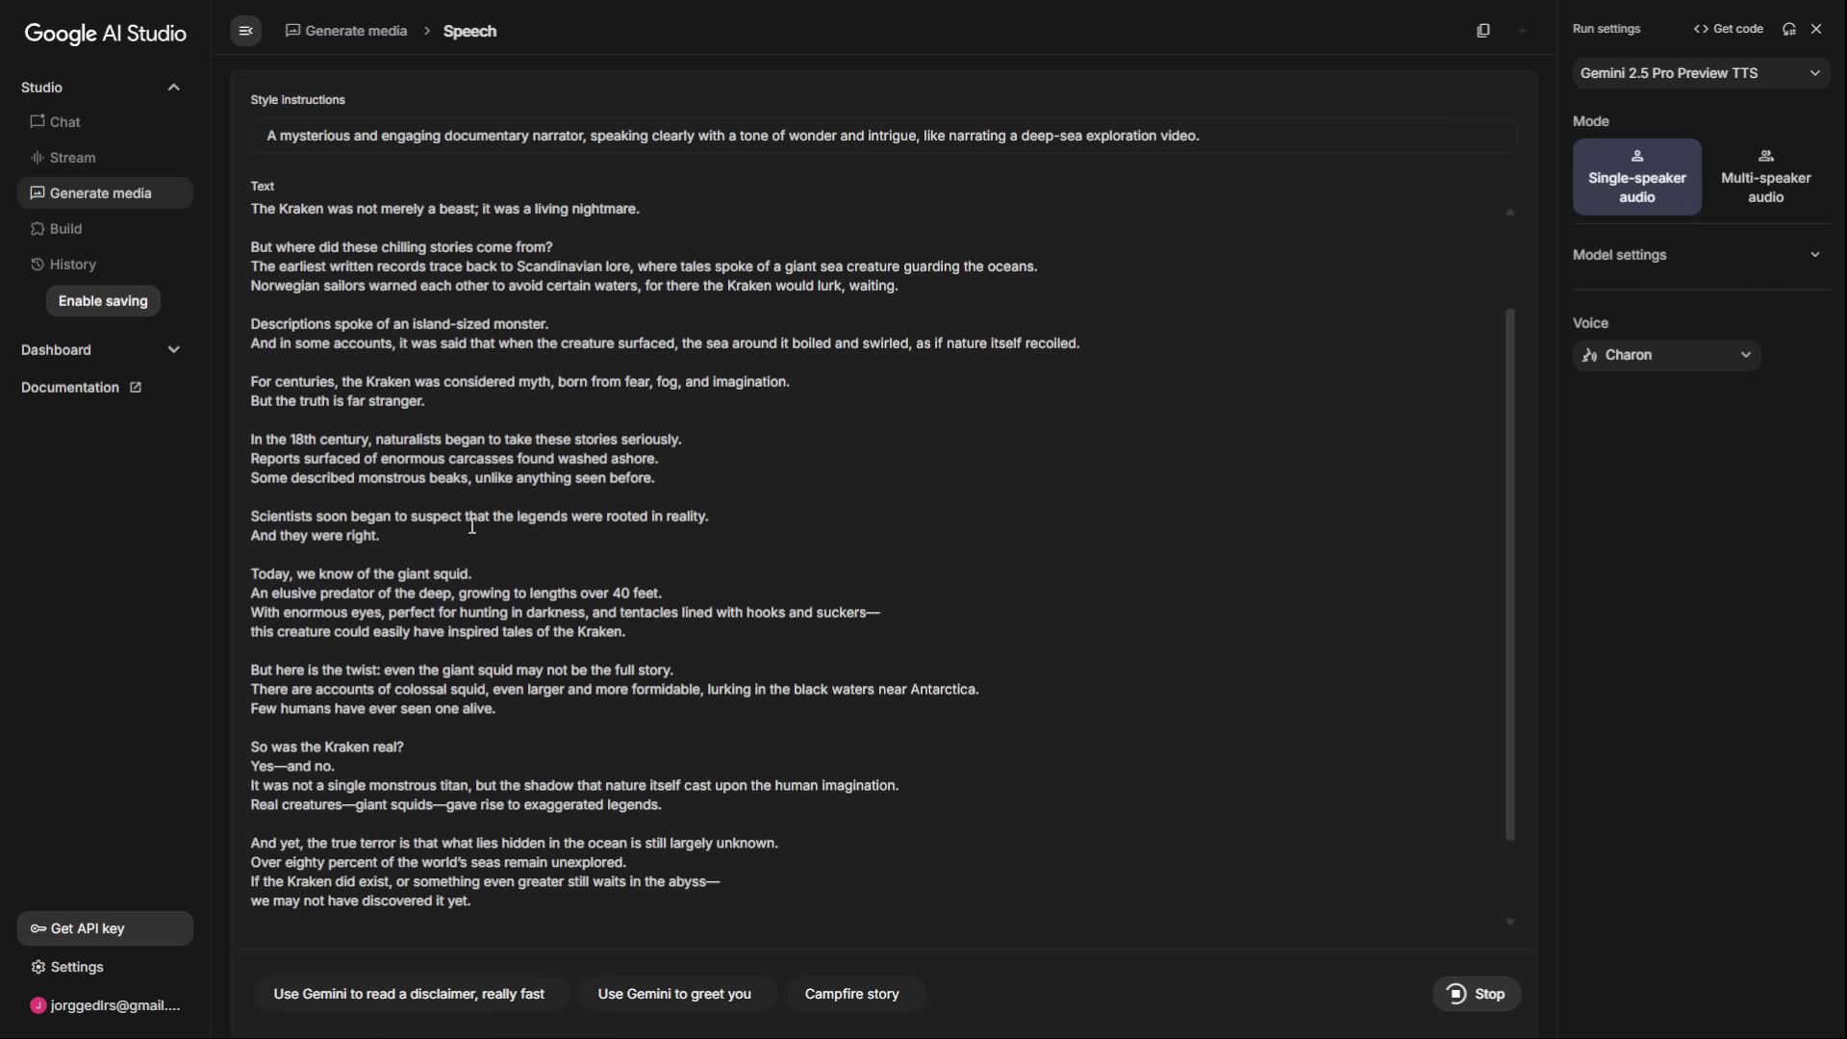
scroll(666, 535, "up", 2)
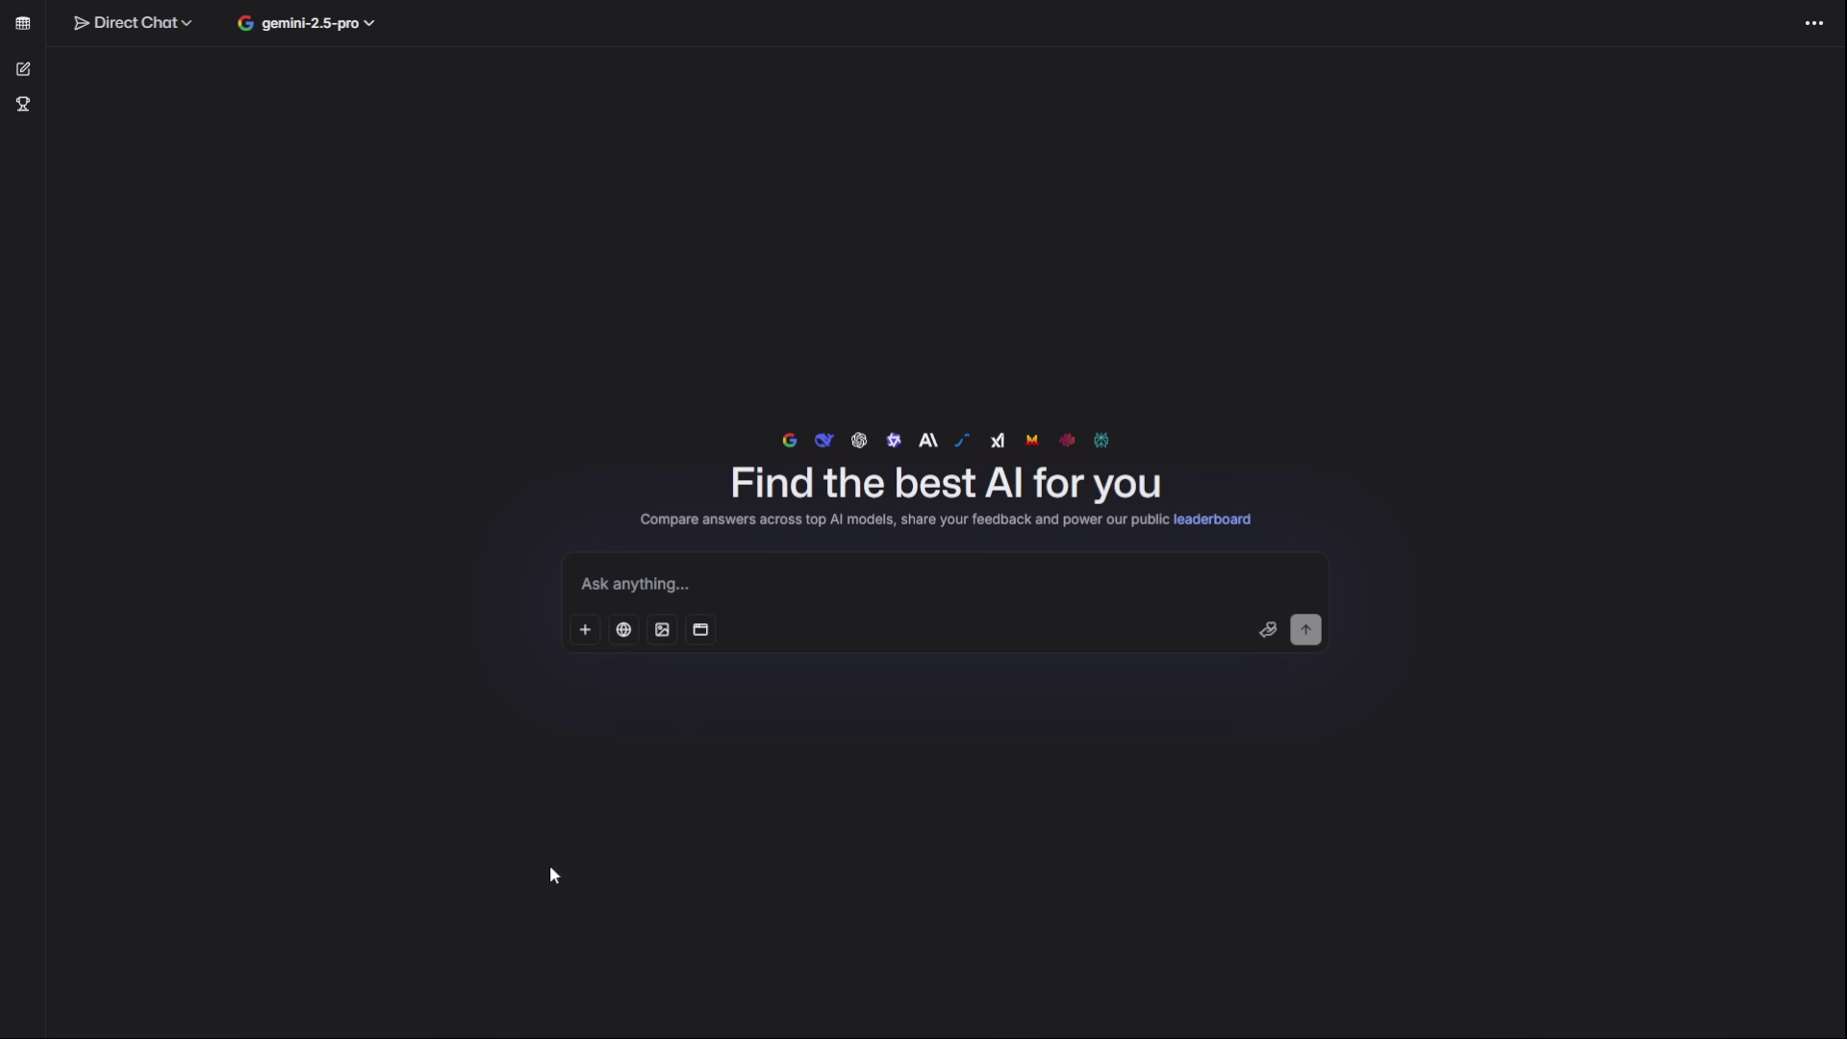
Step: Set LMArena to image mode with gemini-2.5-flash-image-preview (nano-banana), and switch Qwen to Image Generation
left_click(661, 642)
left_click(343, 36)
left_click(344, 129)
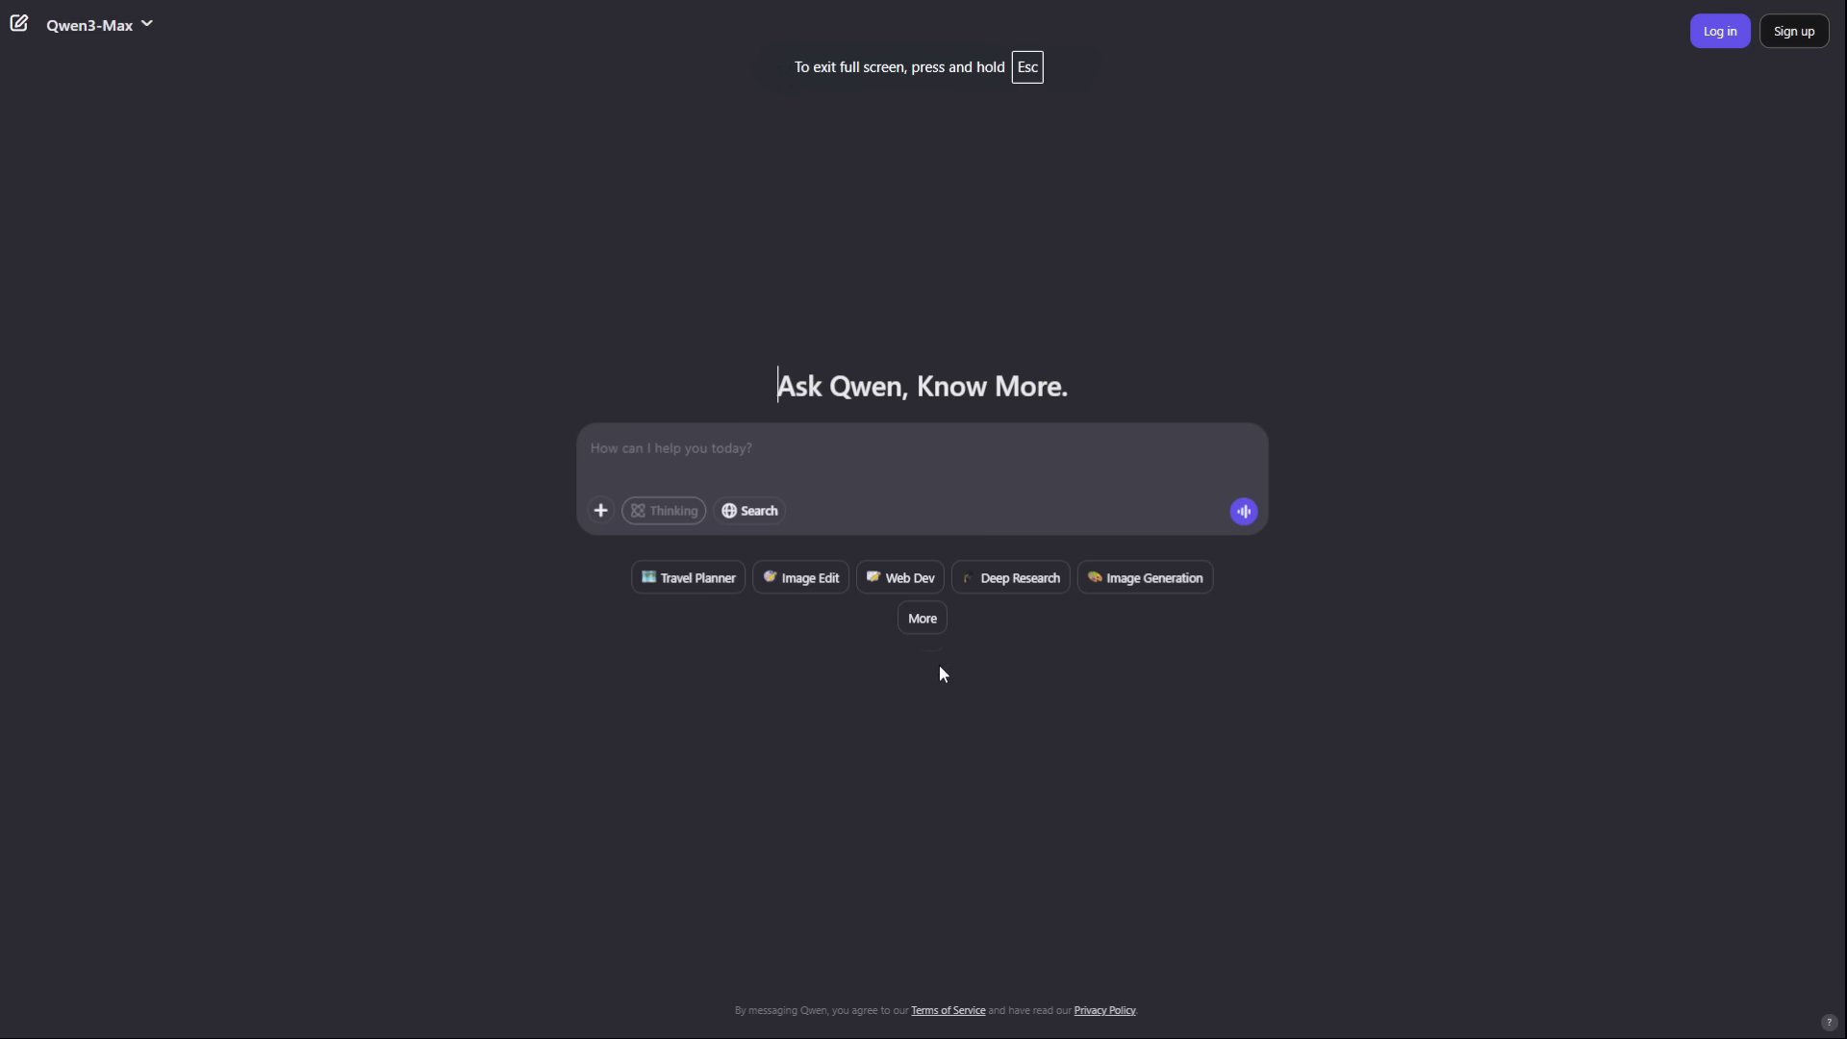
left_click(922, 617)
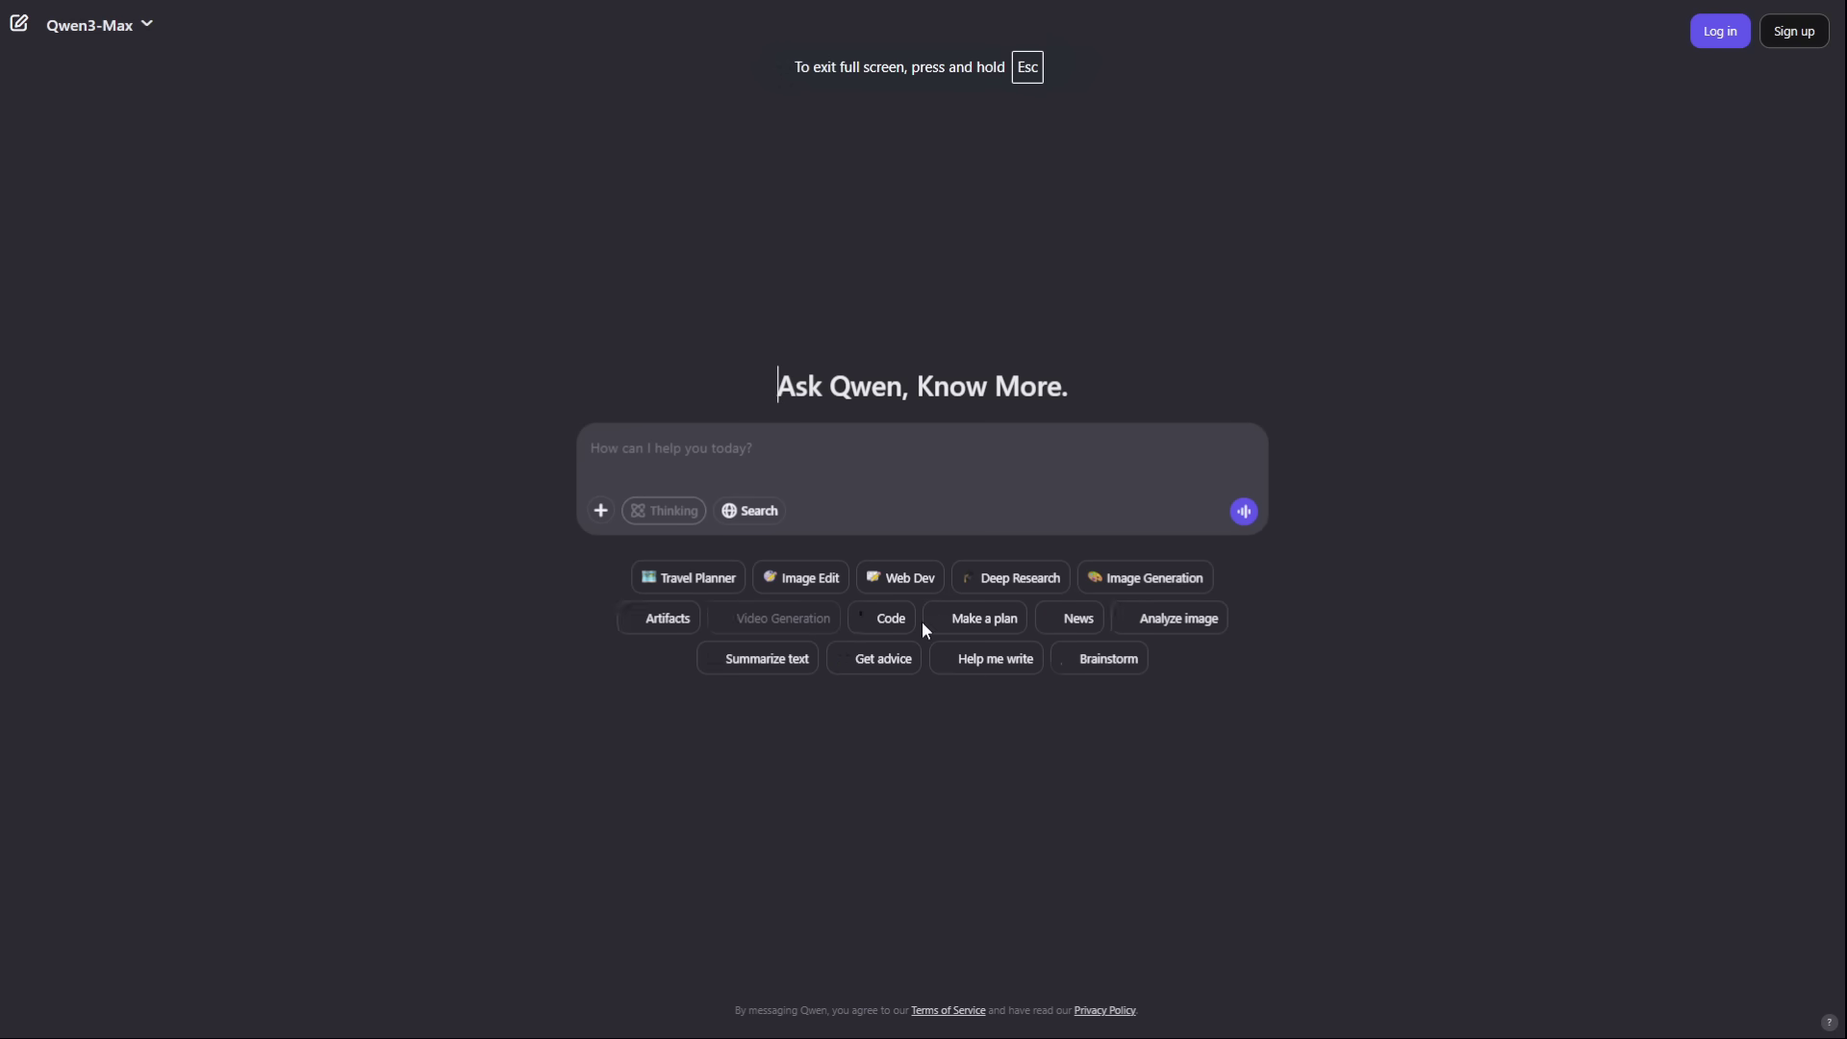
left_click(1187, 585)
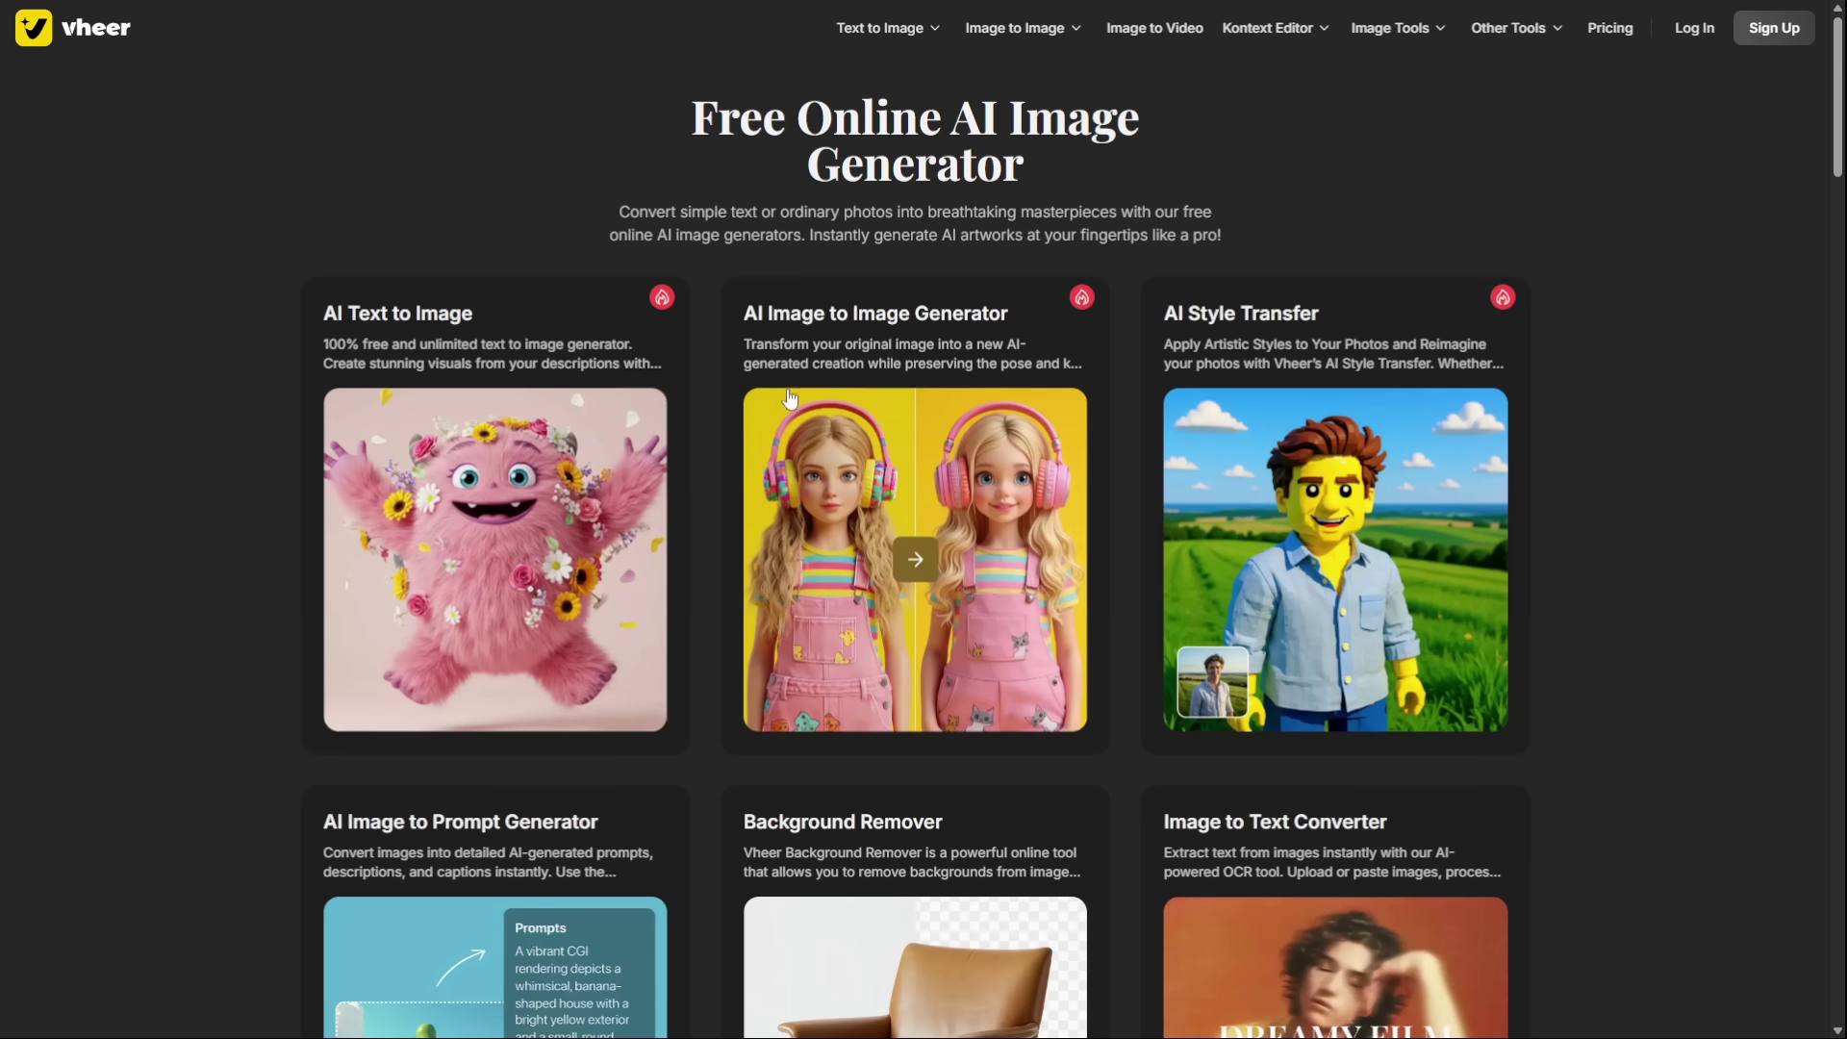
Step: Open Vheer's AI Text to Image tool and its Generate Image from Text workspace
scroll(1263, 373, "down", 4)
scroll(382, 363, "up", 4)
left_click(483, 511)
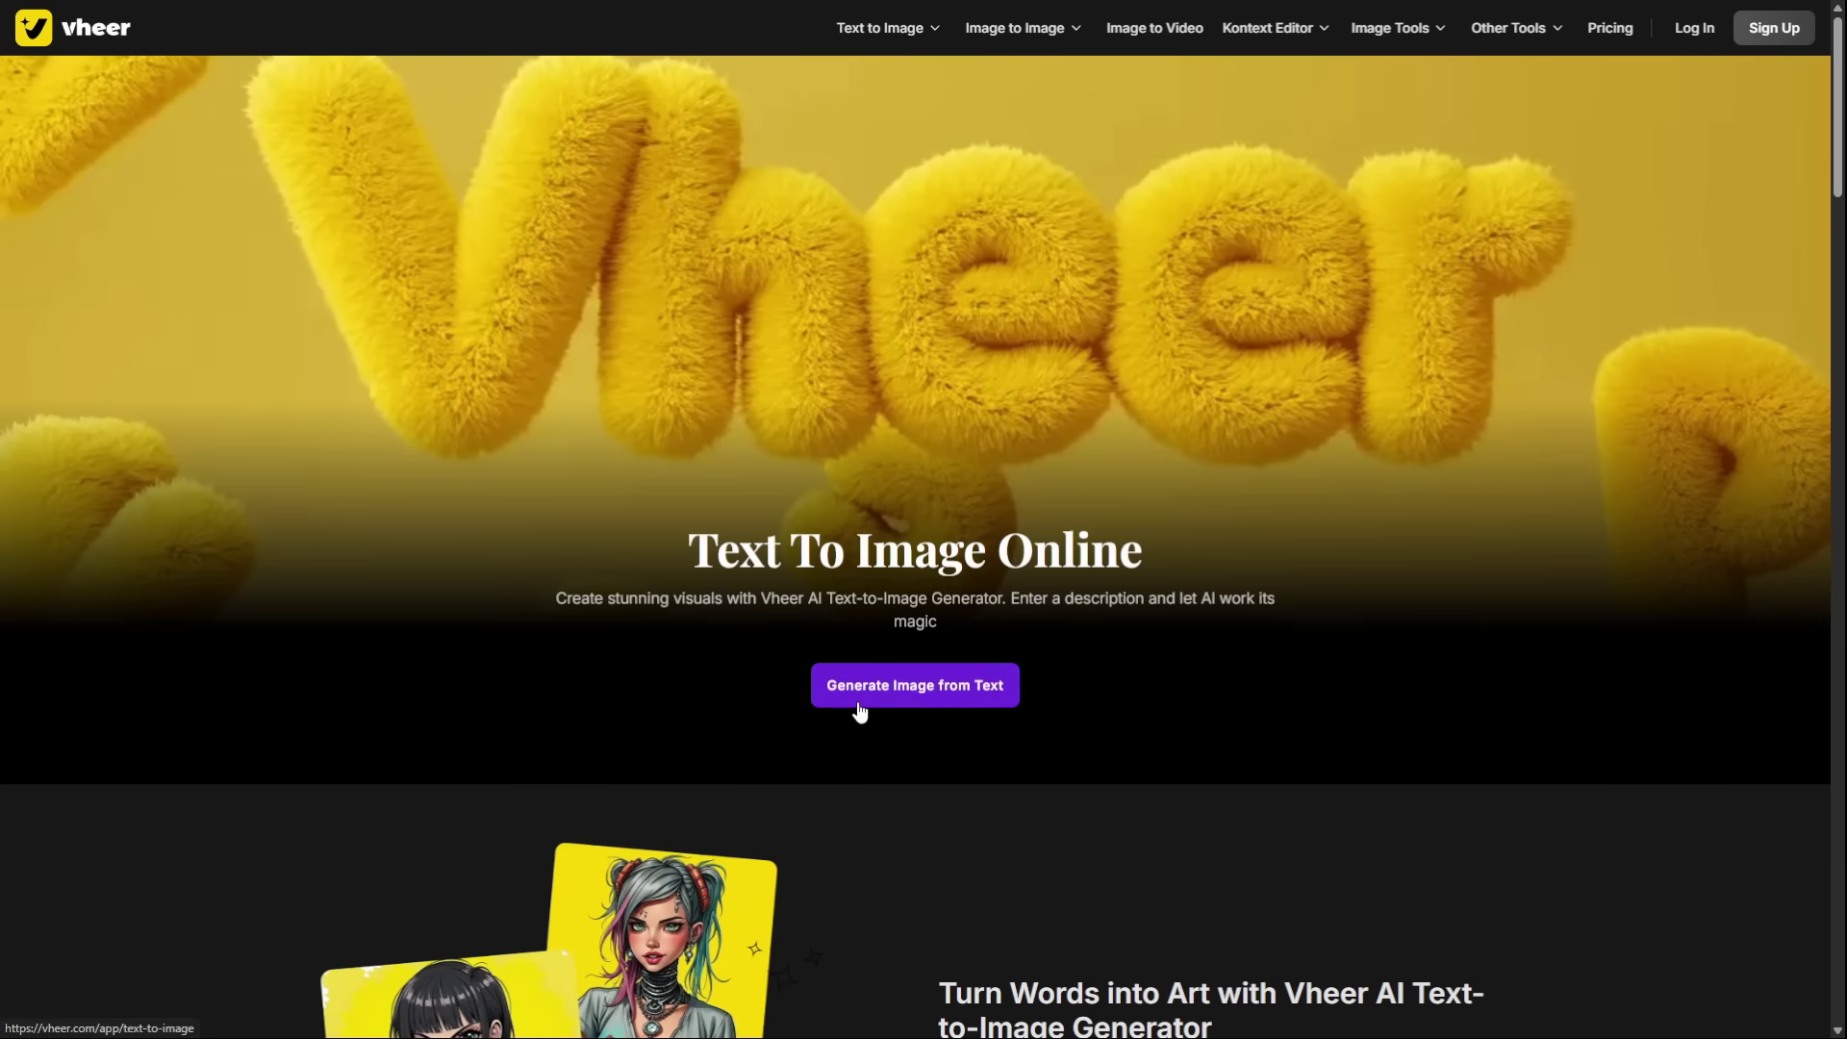
left_click(860, 713)
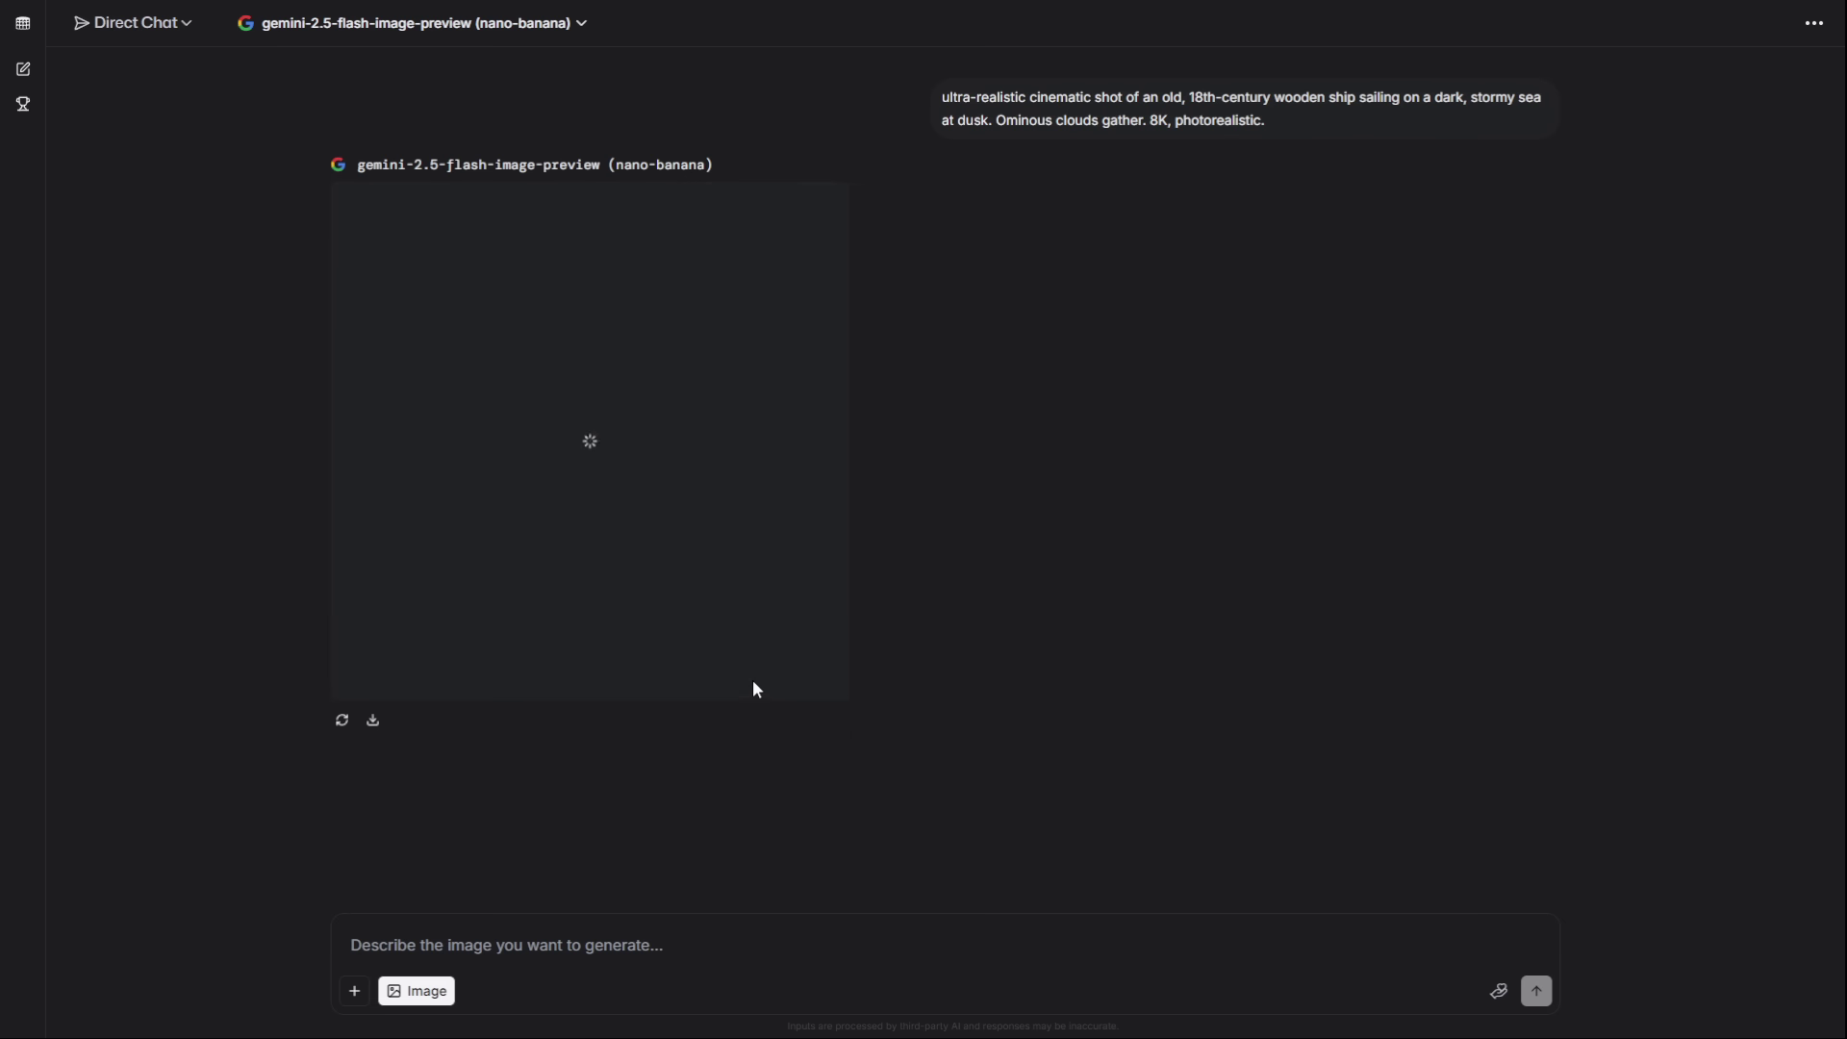
Step: Preview the stormy-sea ship image, then send the colossal suckered tentacle prompt
left_click(567, 409)
left_click(1470, 508)
type("dramatic underwater shot from below, looking up at a colossal, monstrous tentacle rising from the dark abyss, covered in suckers. Rays of light barely penetrate the deep water.")
key("Return")
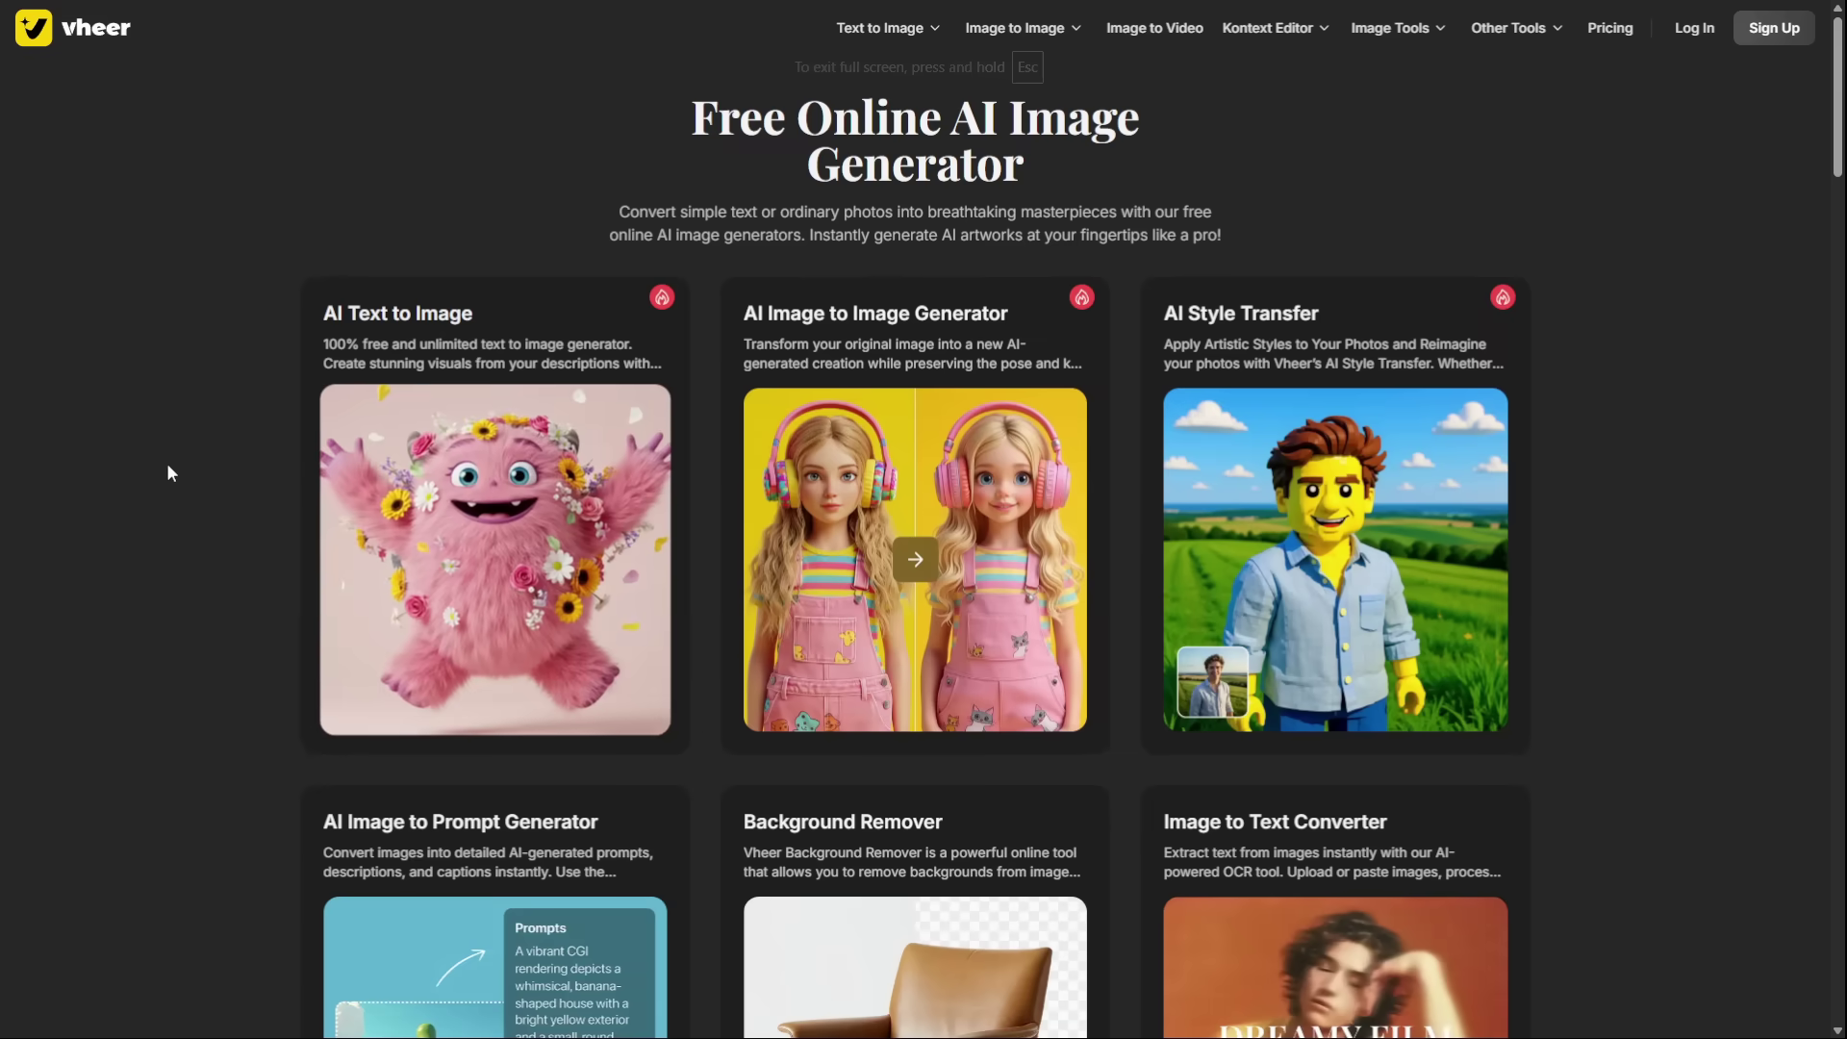
scroll(193, 338, "down", 8)
scroll(629, 431, "up", 8)
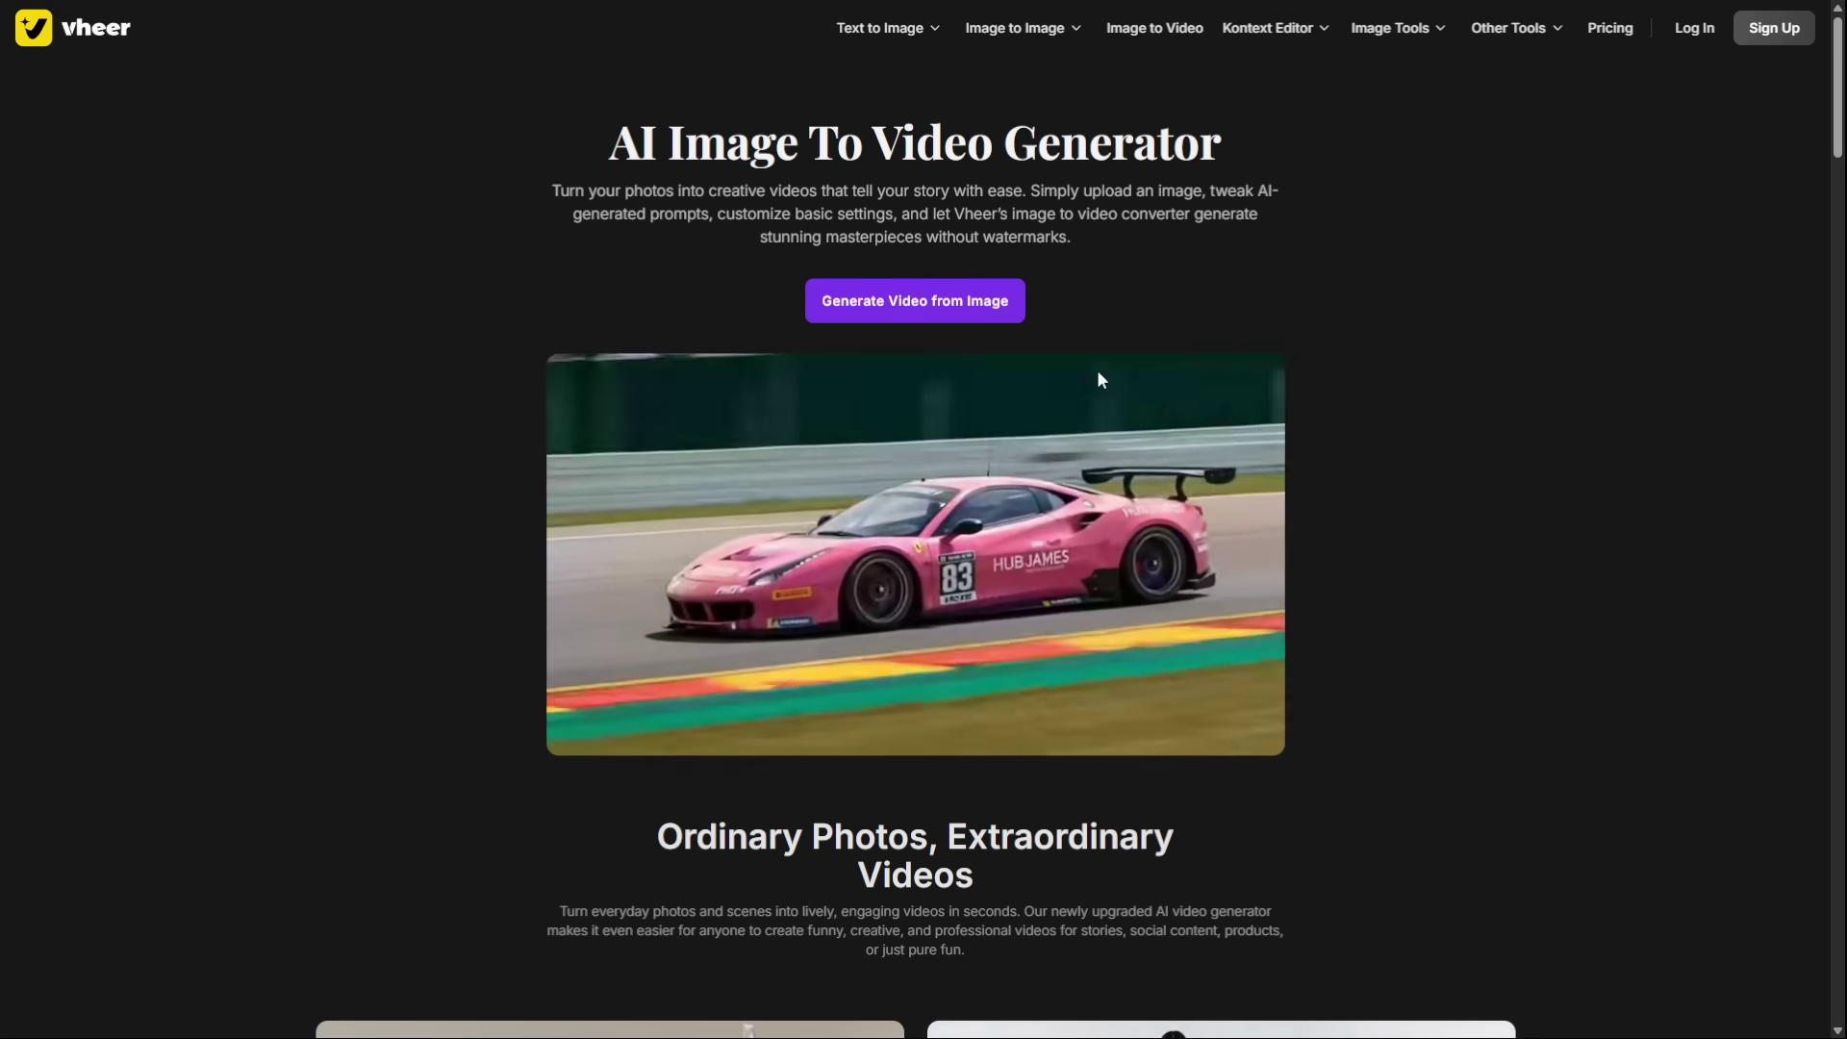
Step: Open Vheer's image-to-video generator and scroll through its upload area and how-to steps
scroll(967, 465, "down", 6)
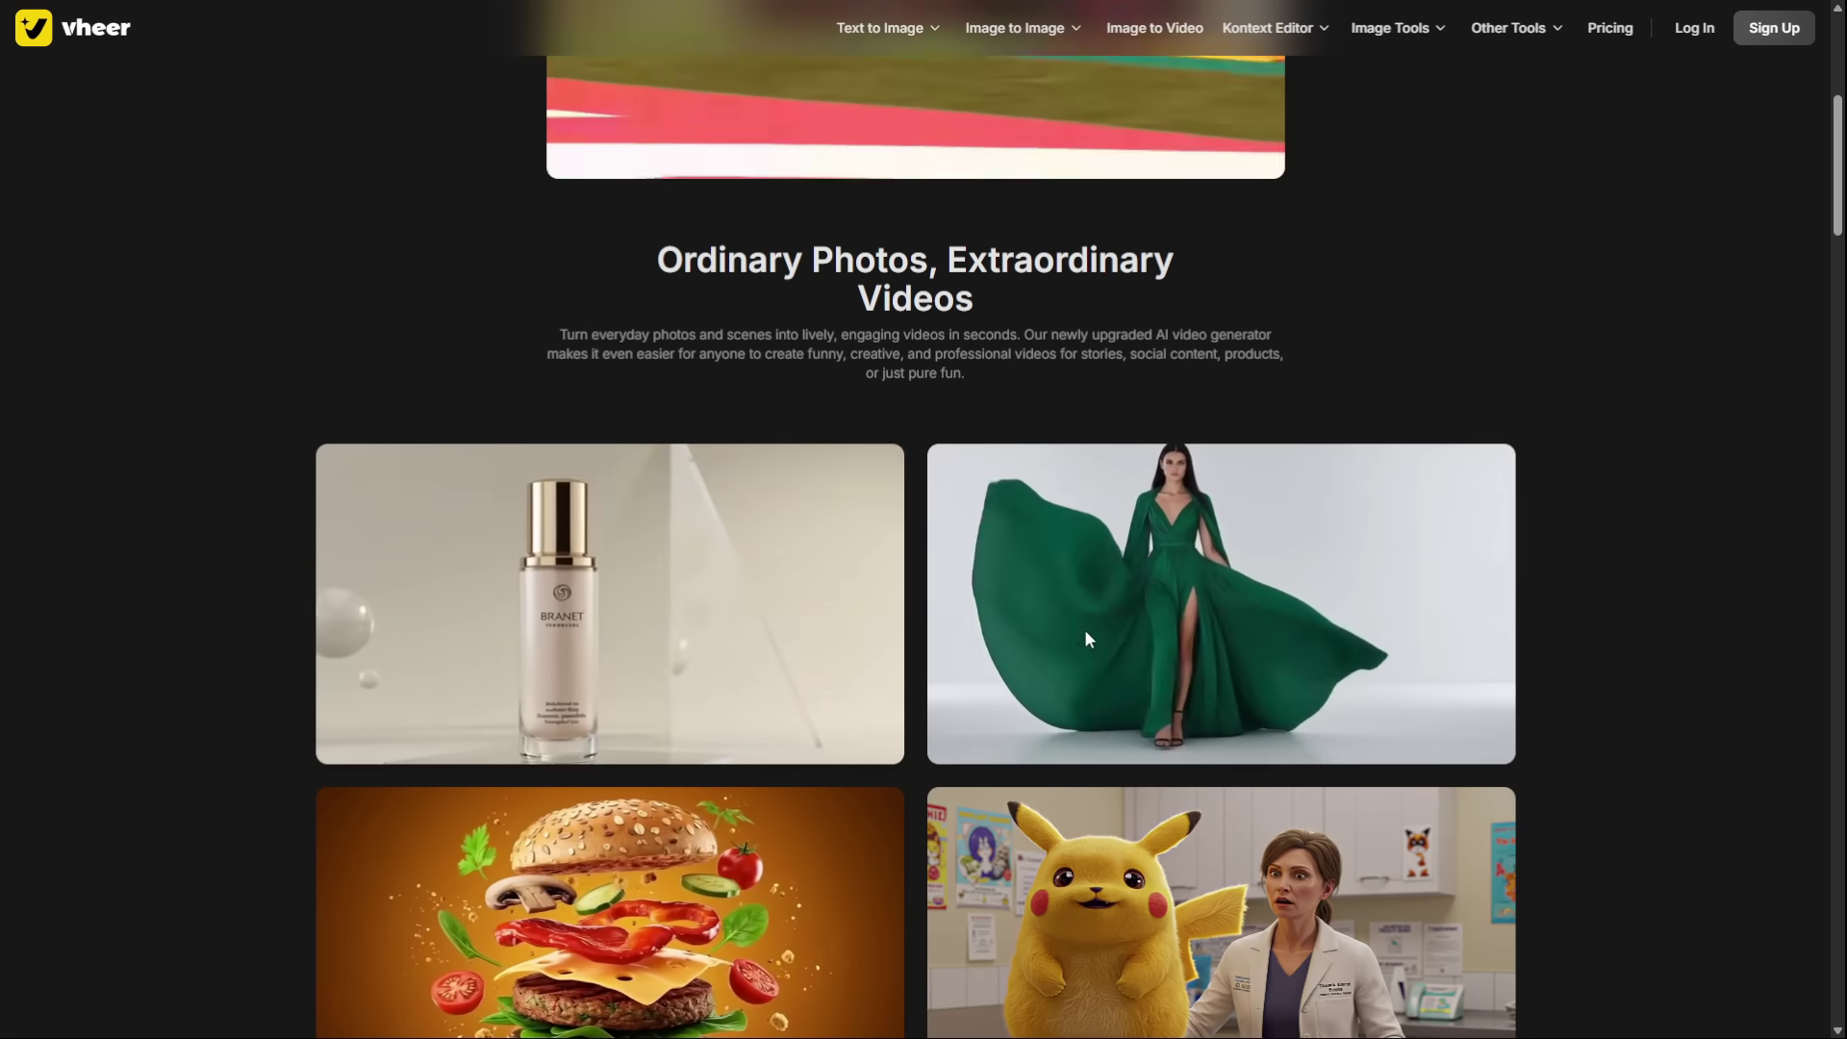
scroll(1129, 626, "up", 6)
left_click(894, 305)
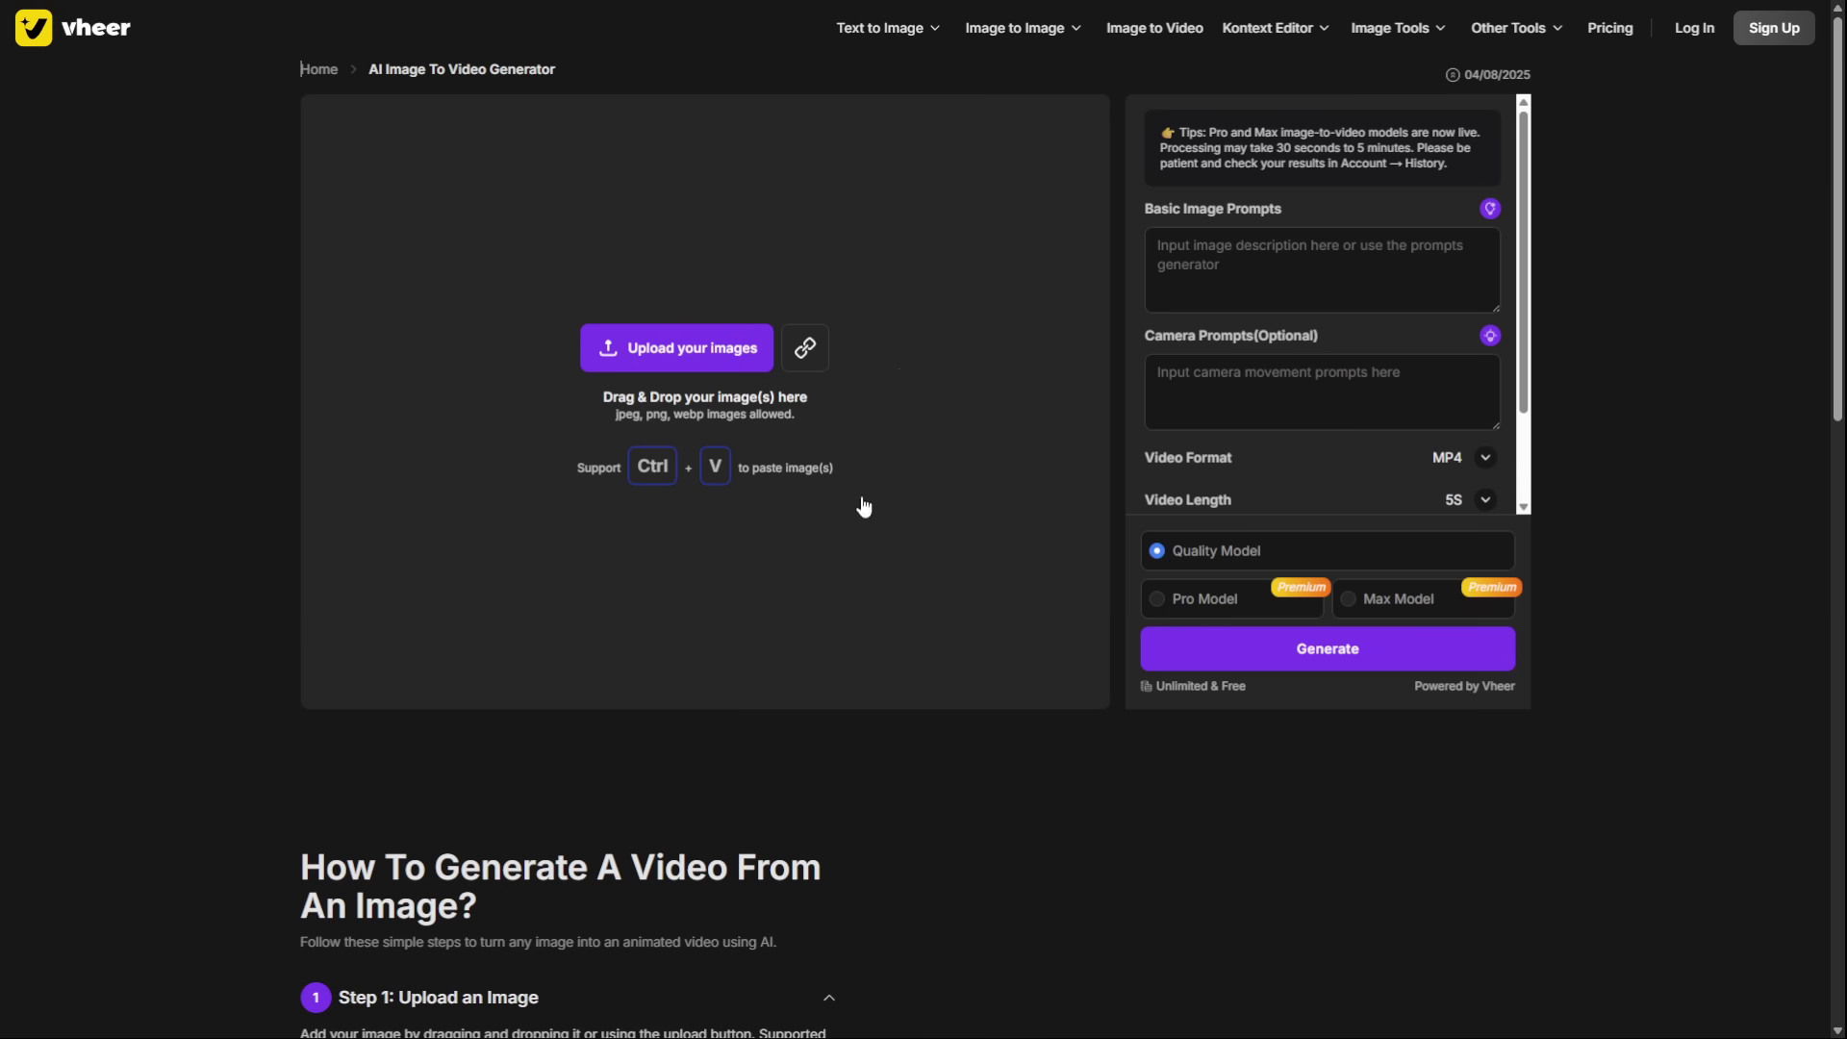
scroll(729, 376, "down", 2)
scroll(729, 376, "down", 2)
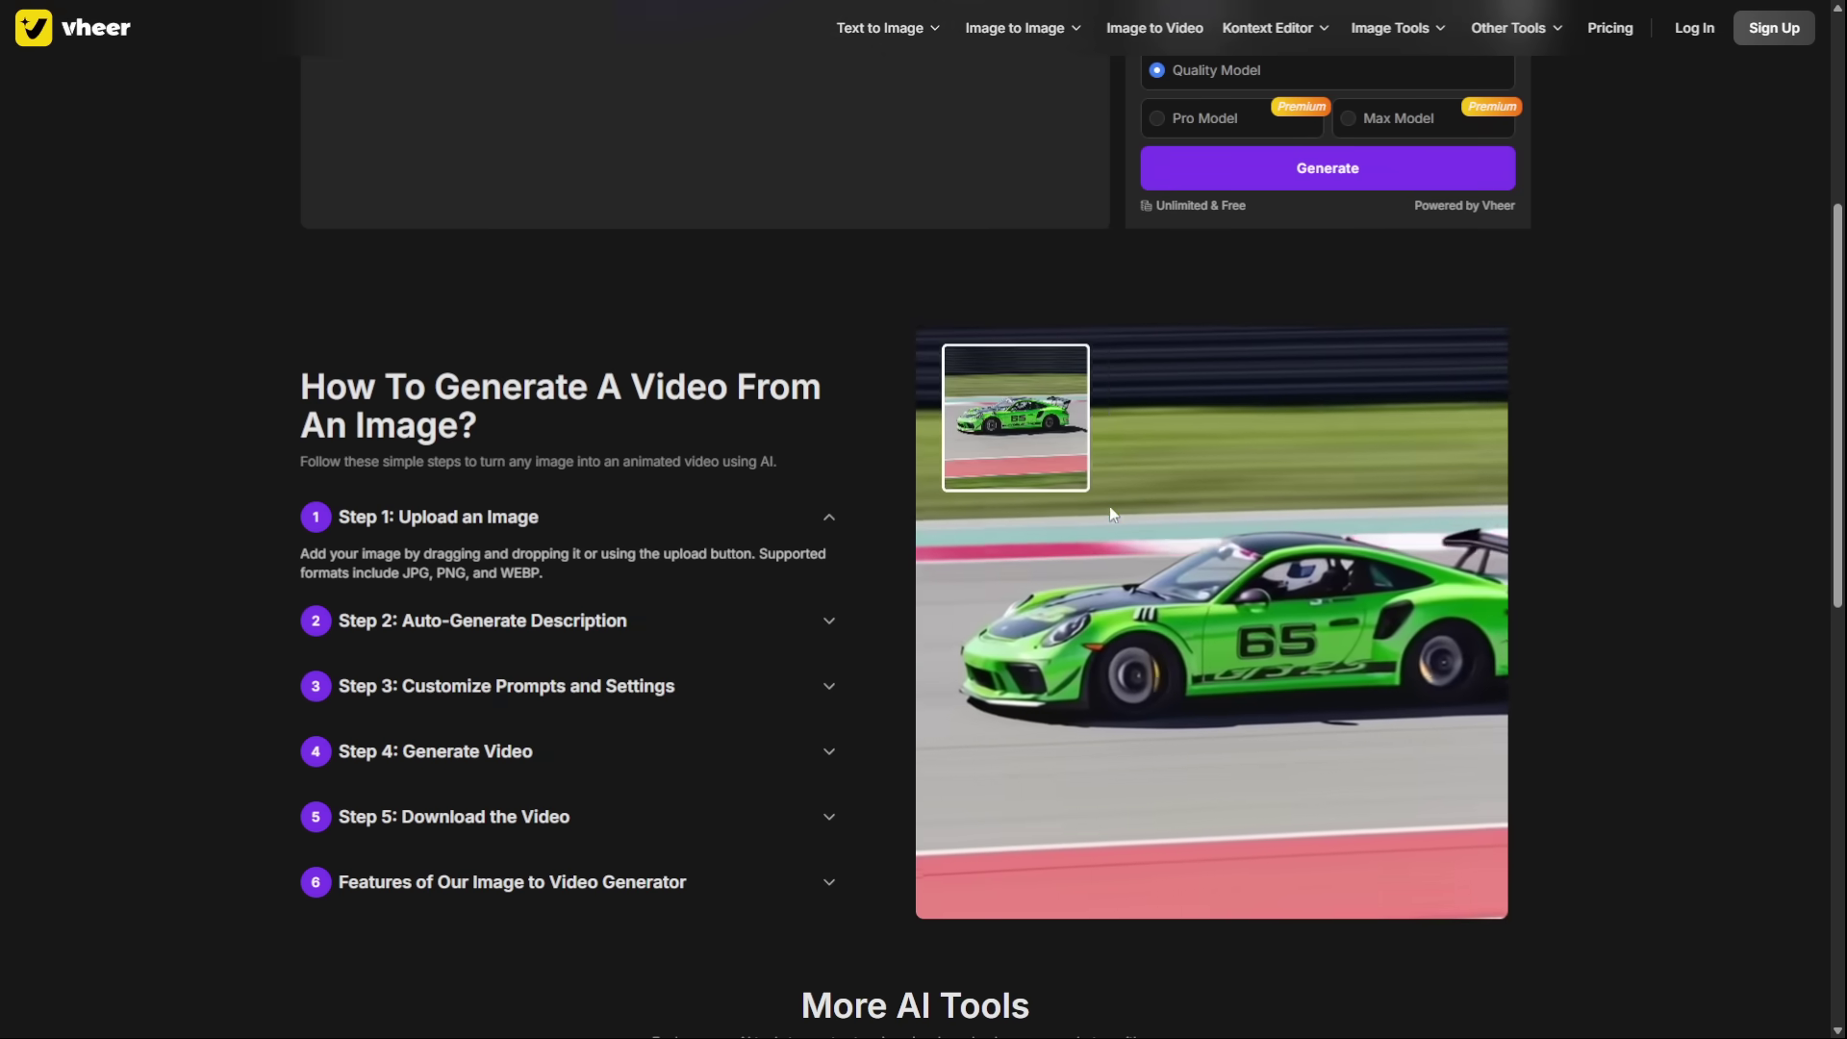
scroll(1139, 521, "up", 5)
scroll(1141, 687, "down", 7)
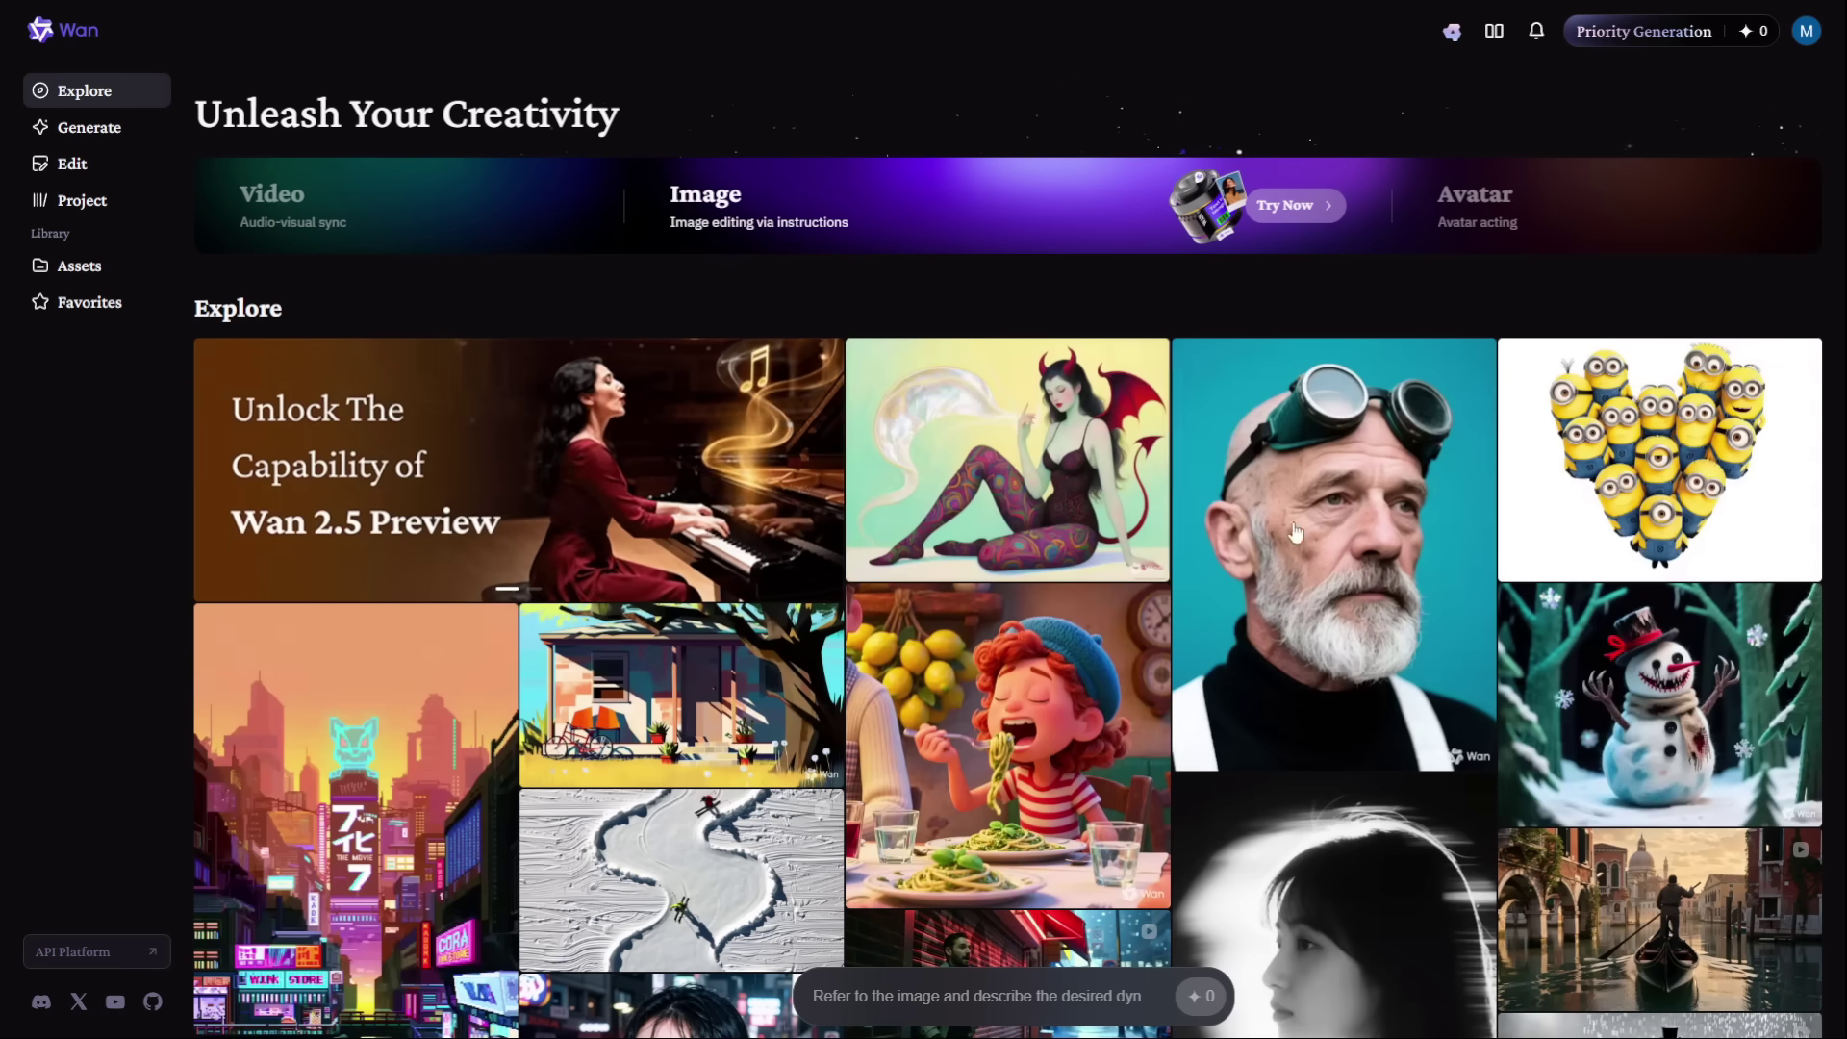
Step: Open Wan's Generate workspace and switch the video model to Wan2.1
scroll(744, 845, "down", 3)
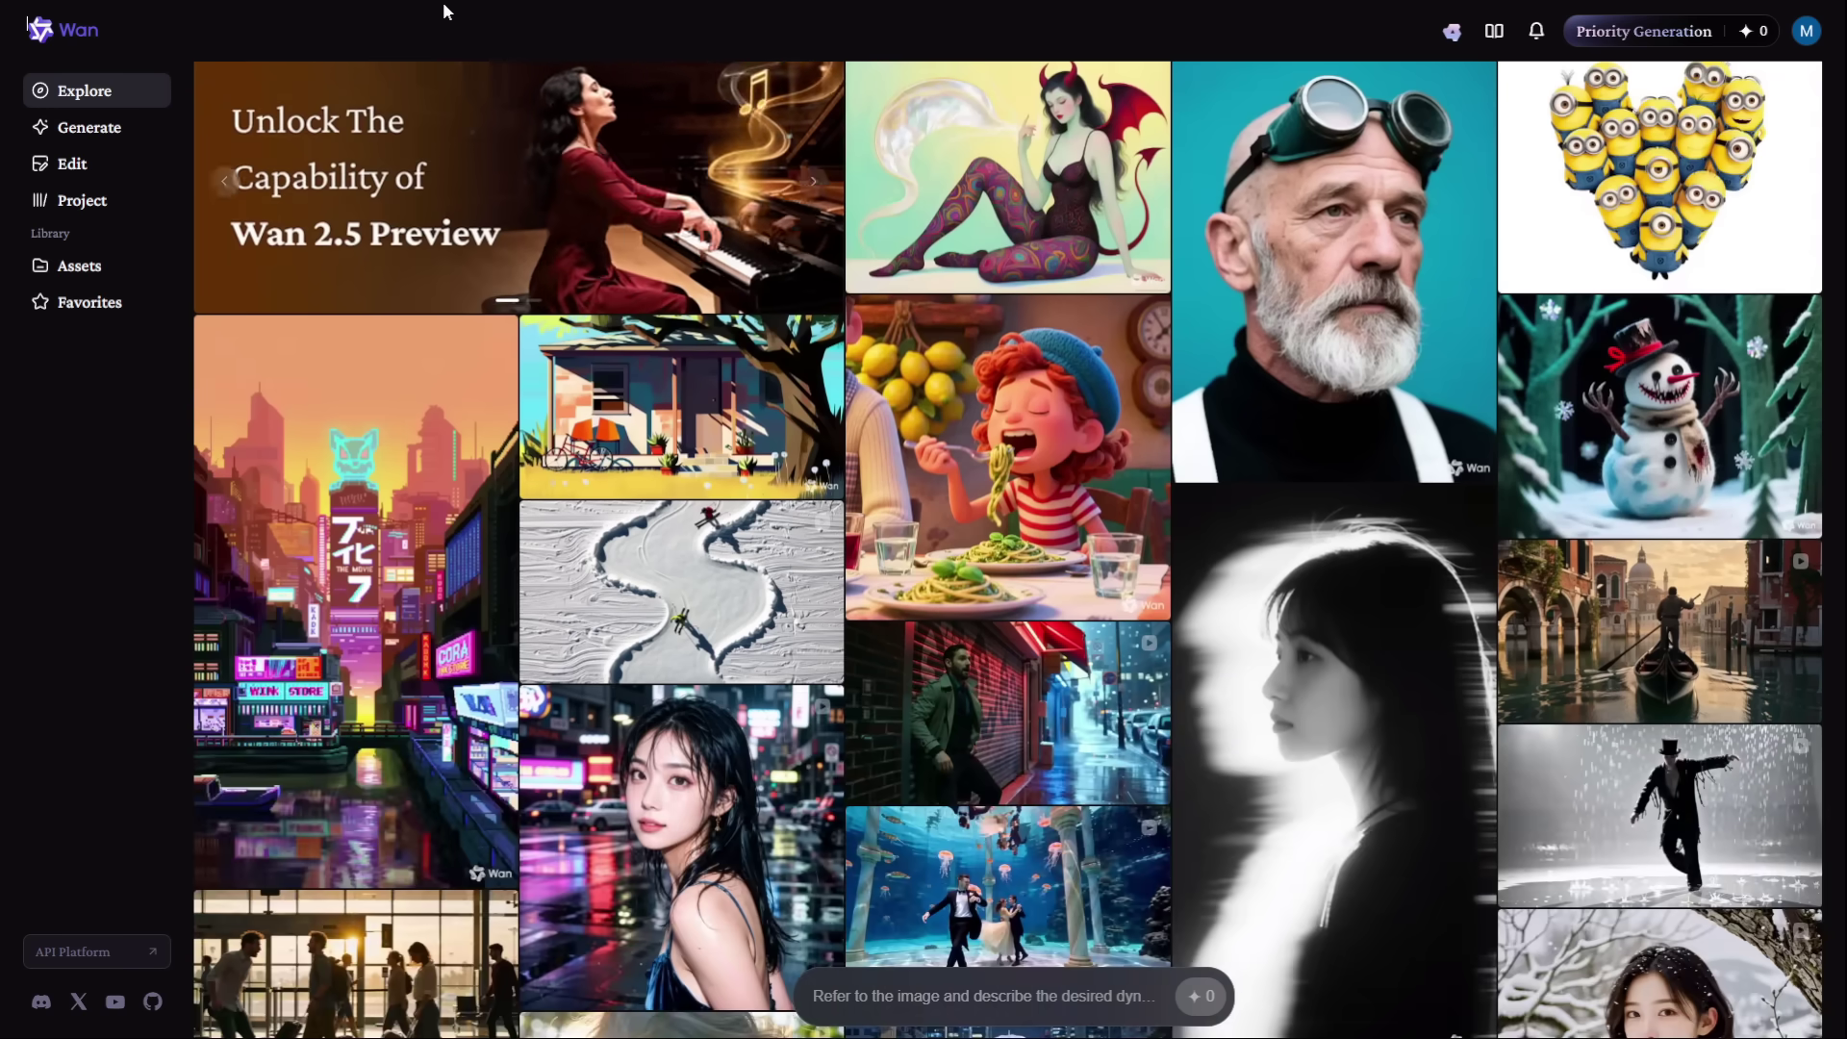
left_click(81, 127)
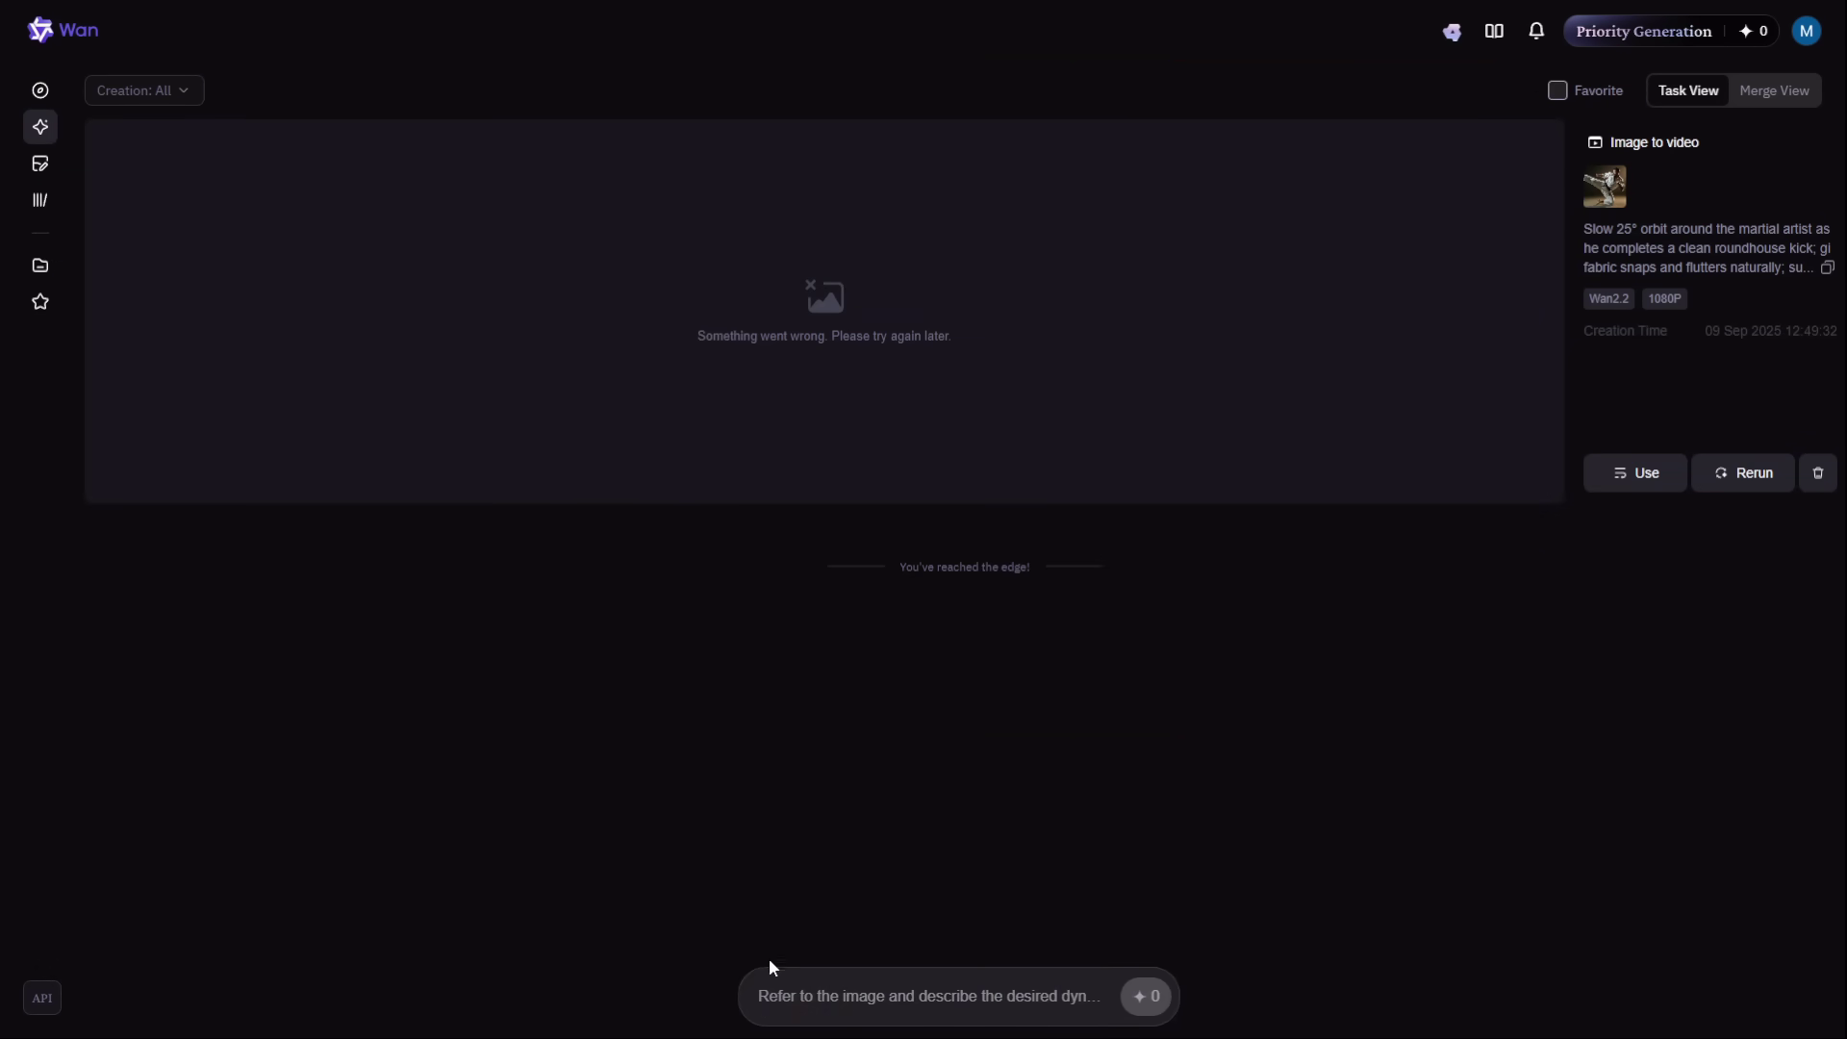
left_click(861, 998)
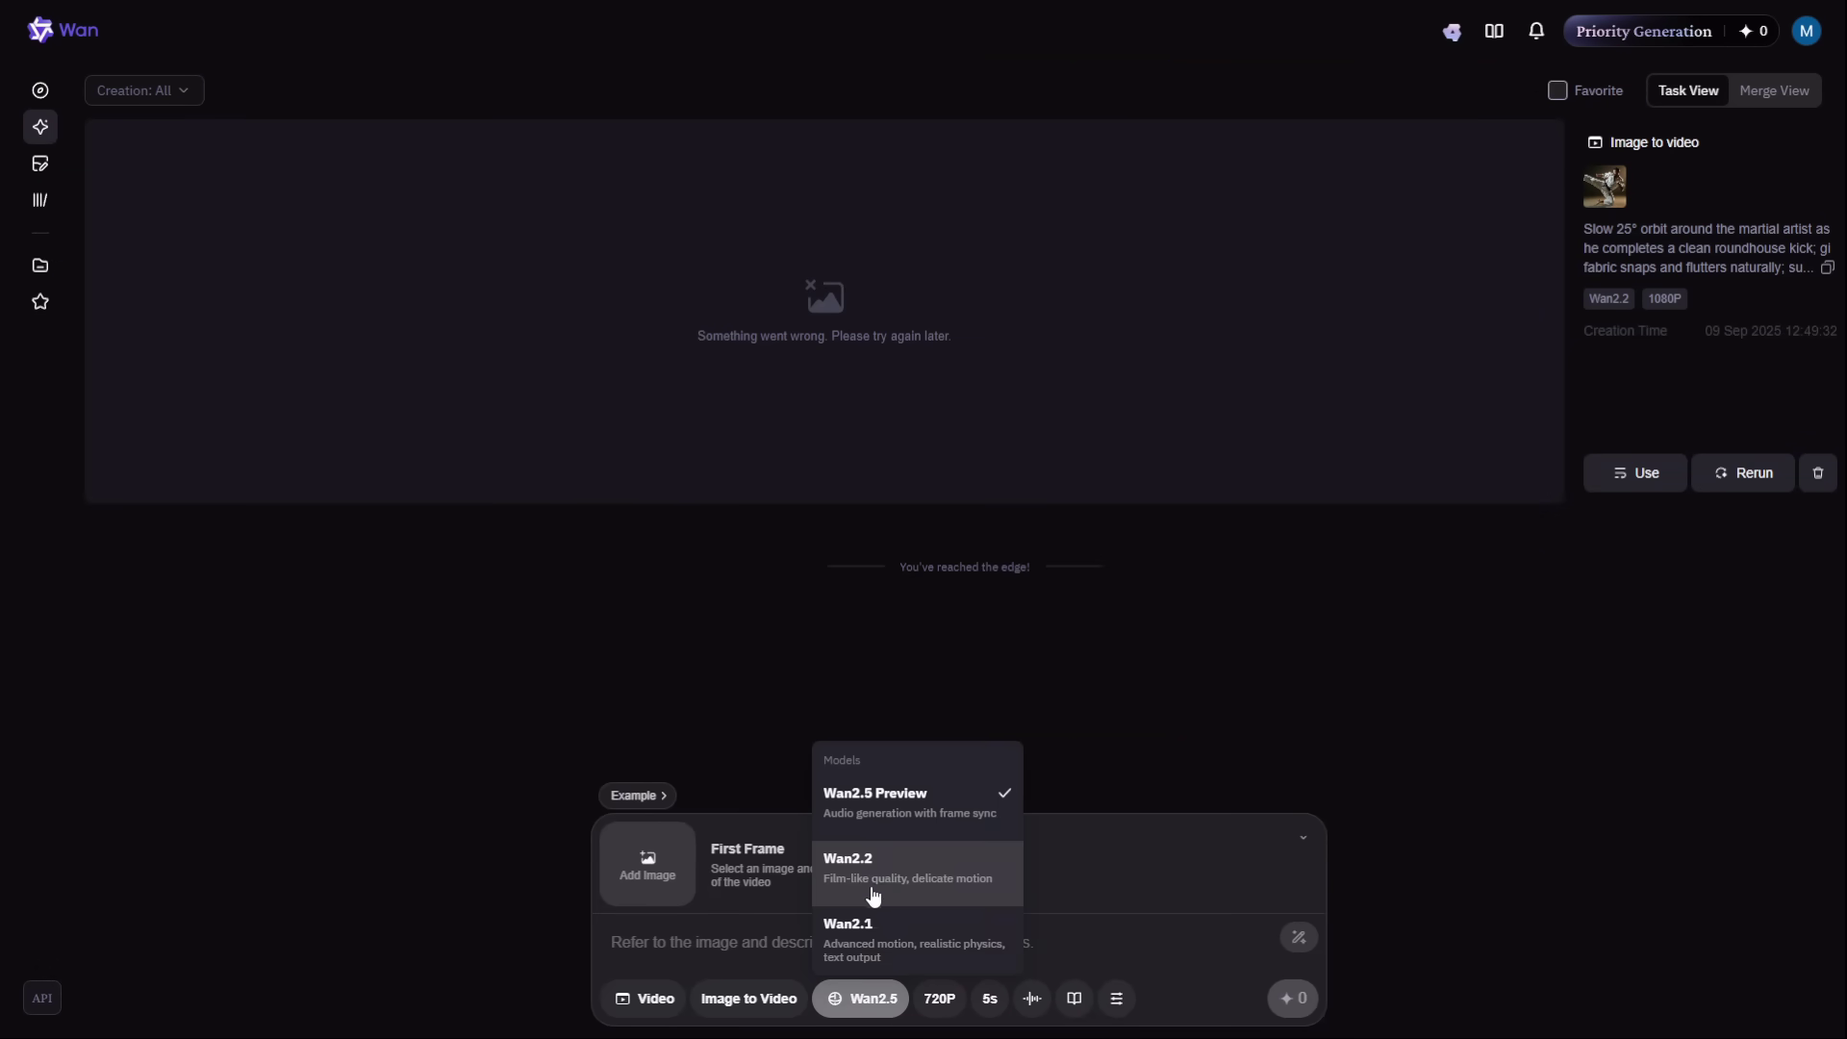
left_click(925, 947)
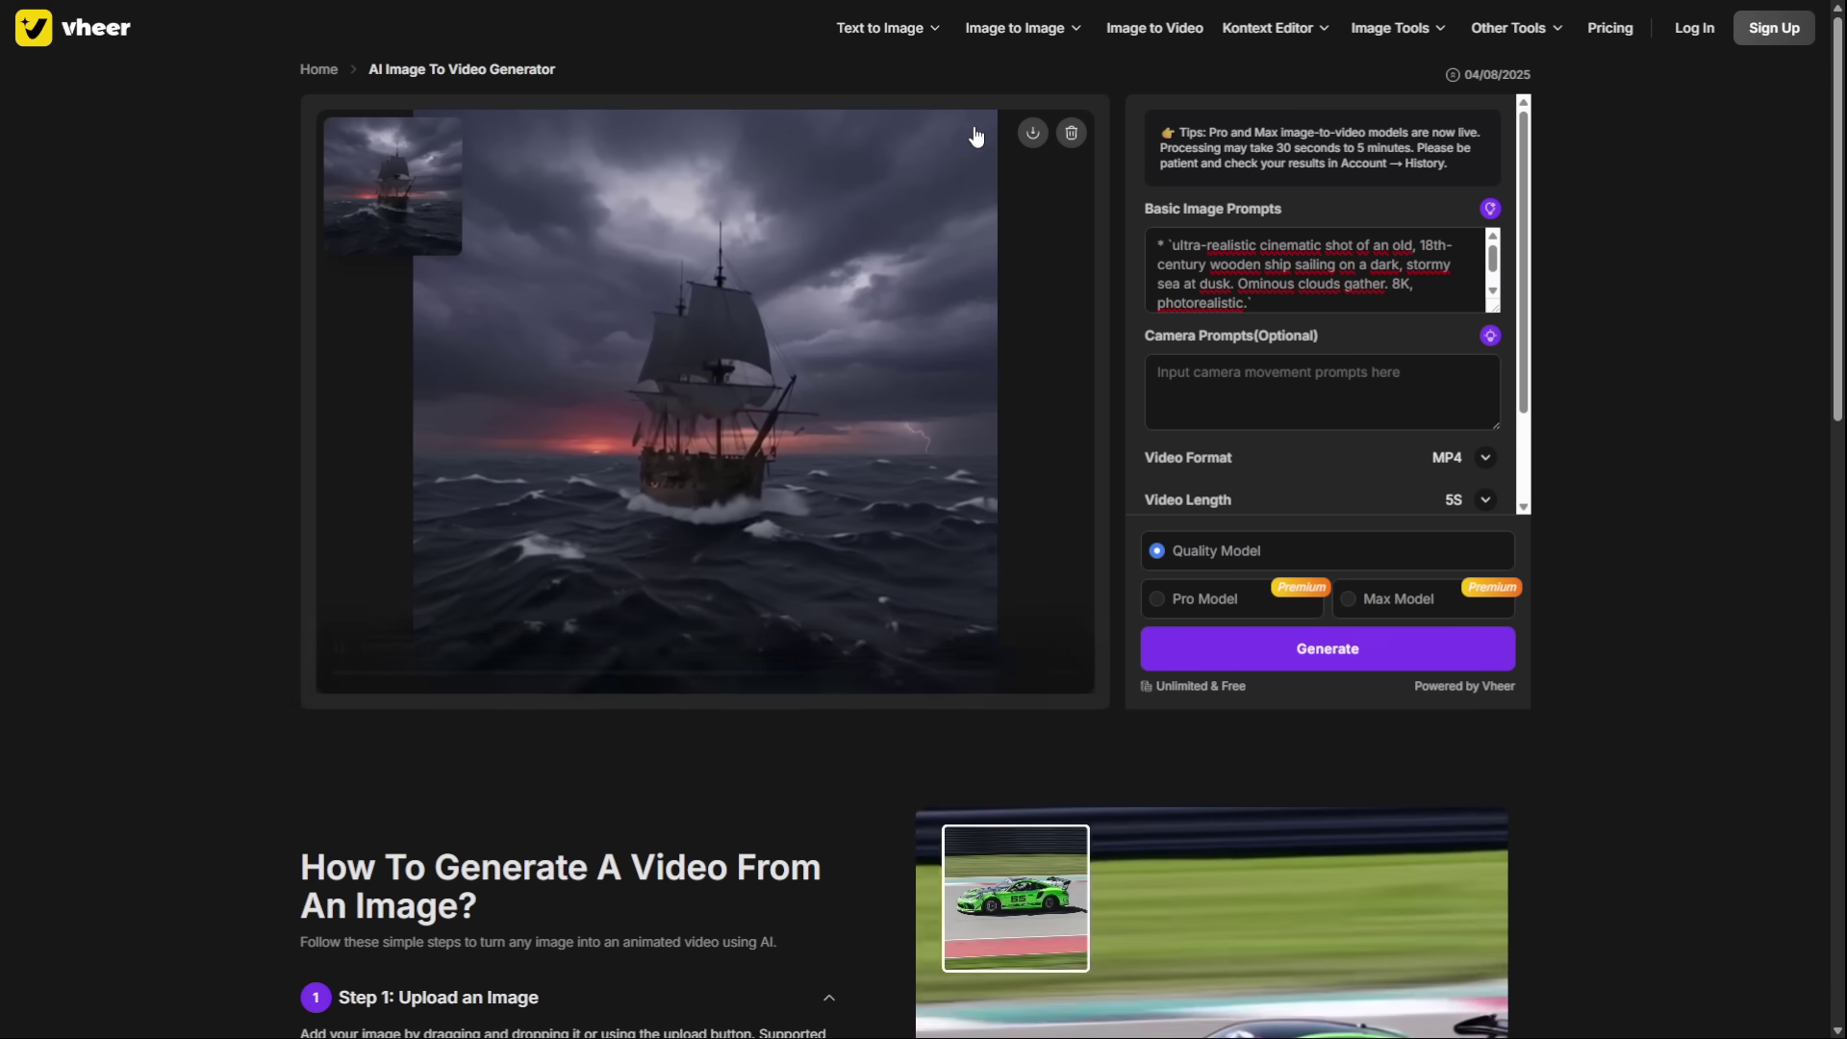
Step: Download the stormy ship video and generate a video from the tentacle image
left_click(1031, 134)
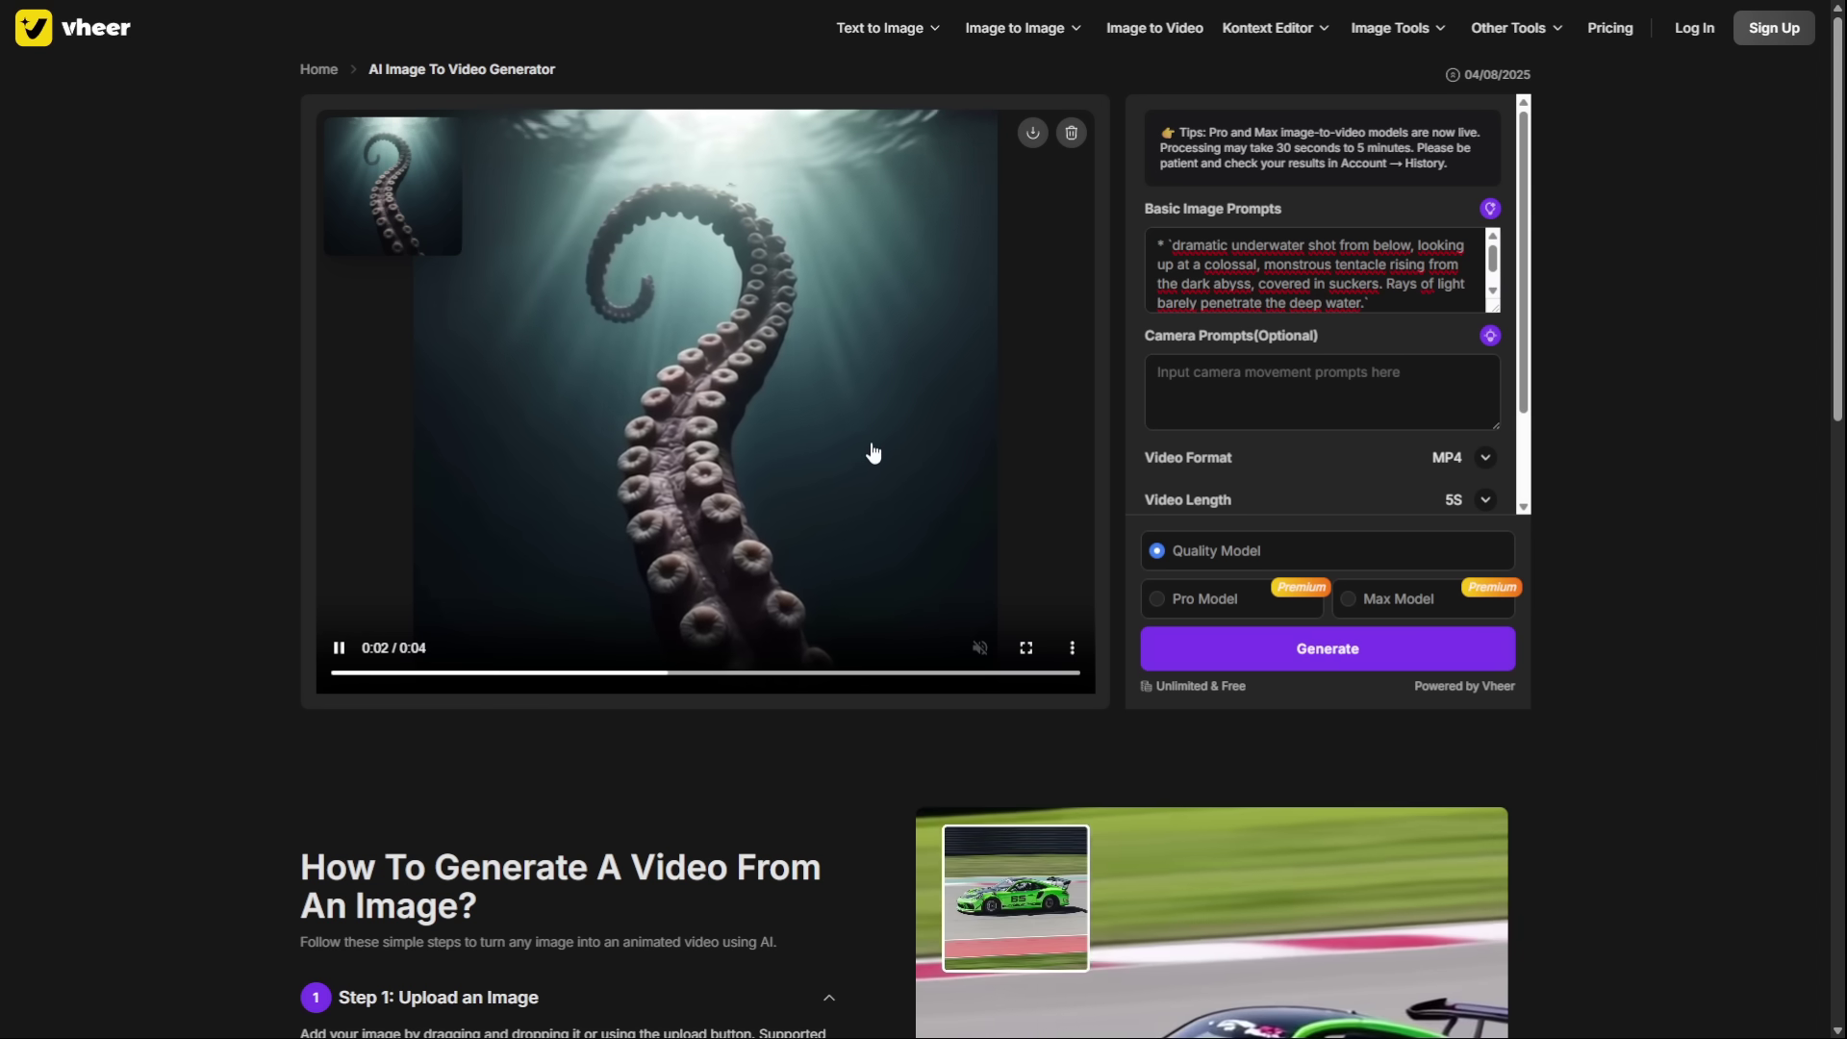
left_click(1299, 658)
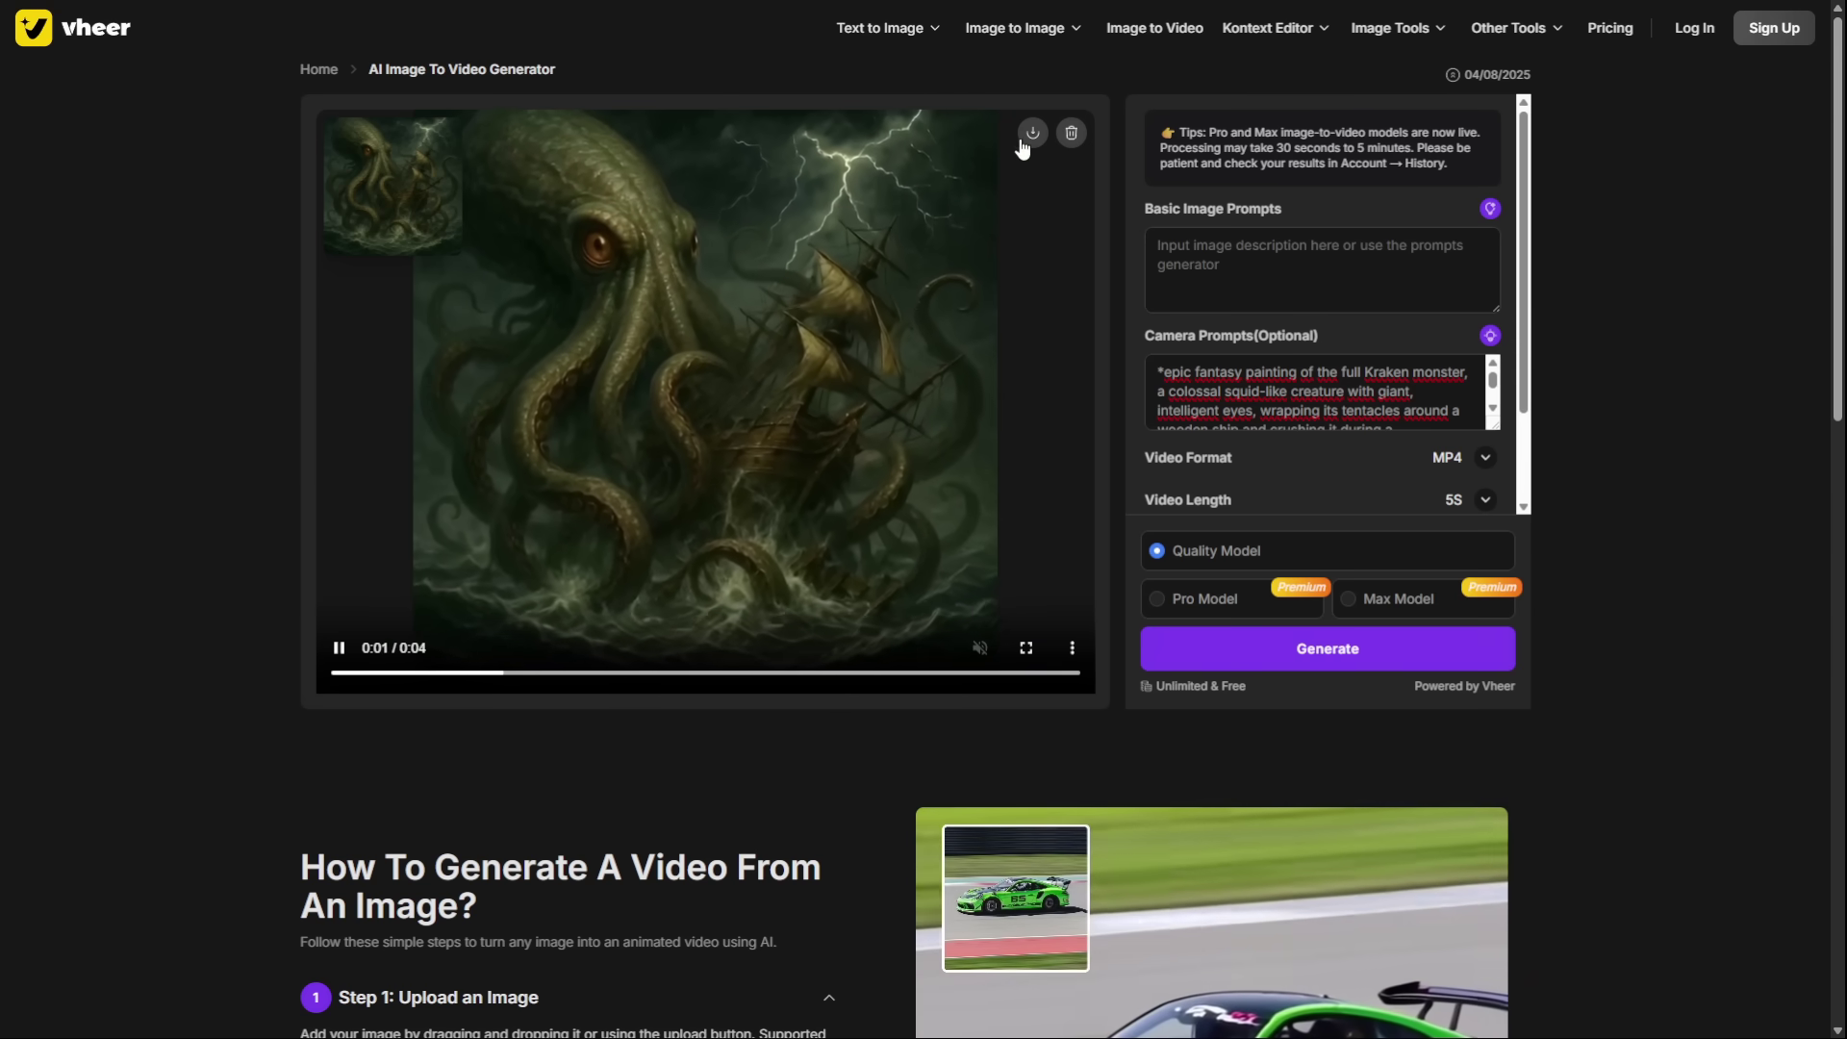
left_click(1033, 135)
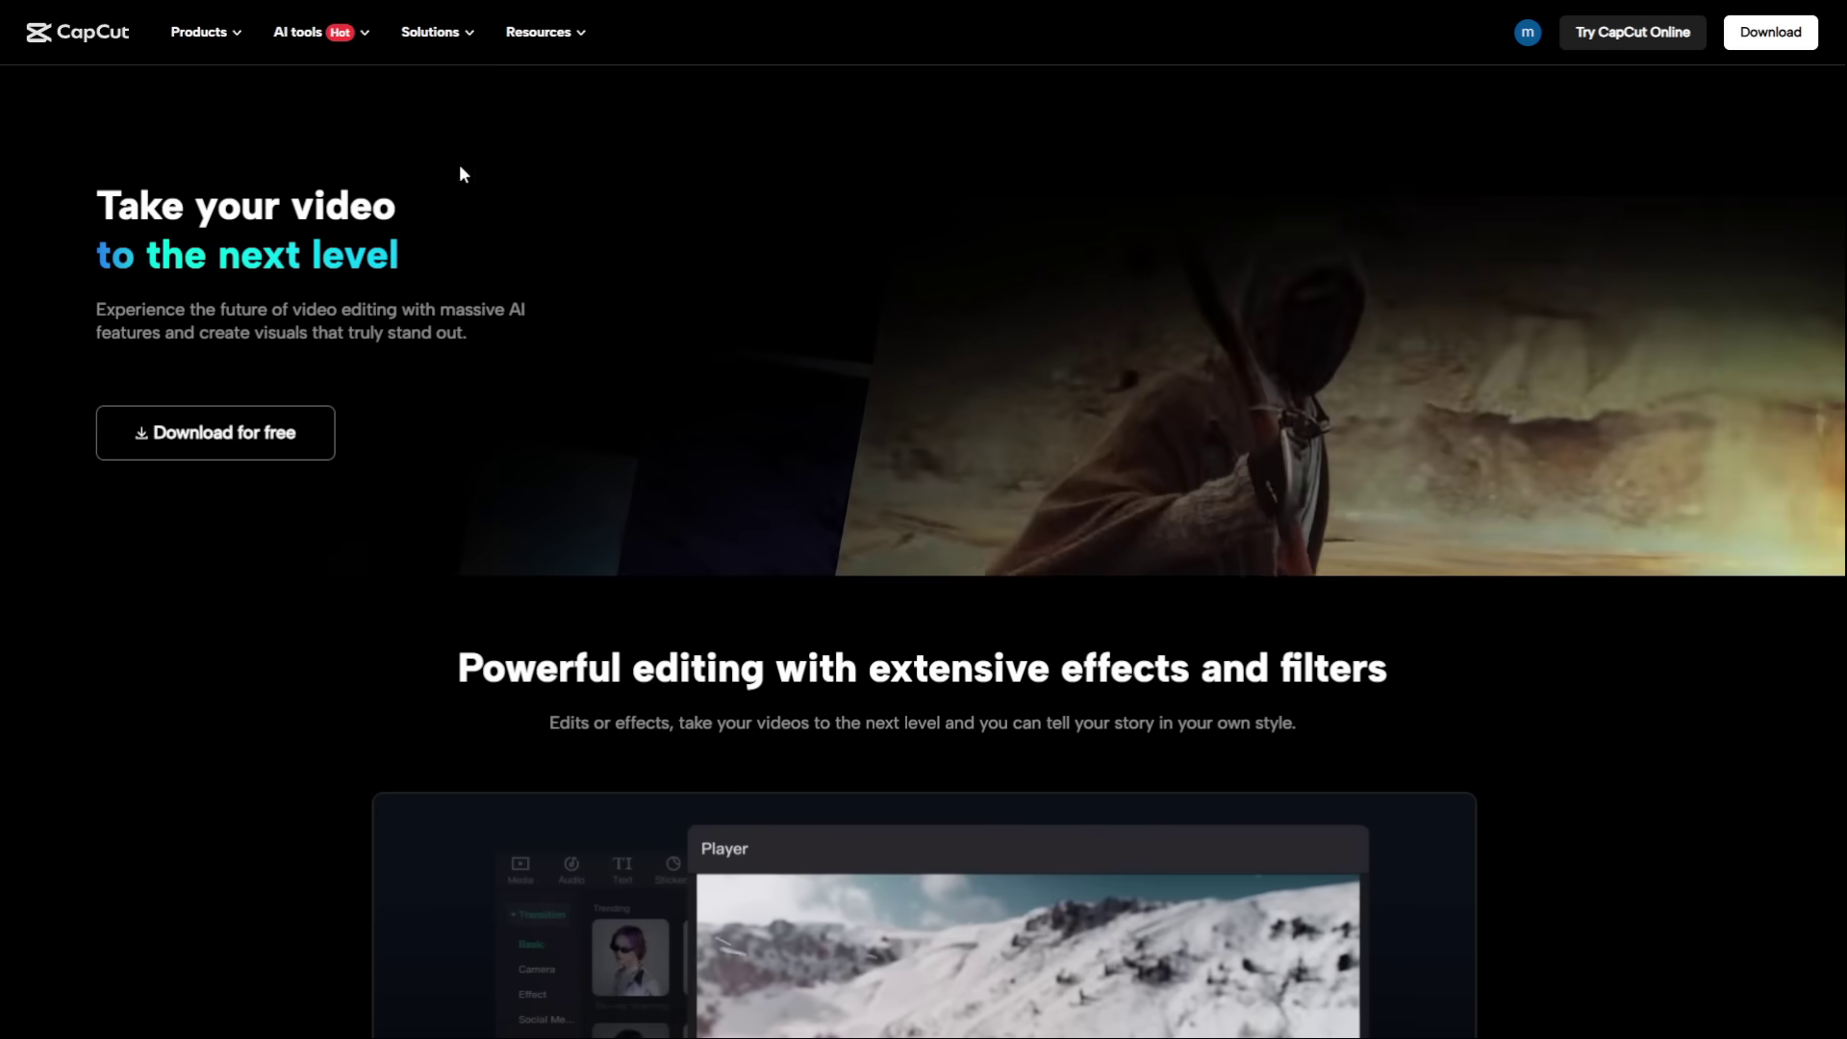
scroll(714, 483, "down", 5)
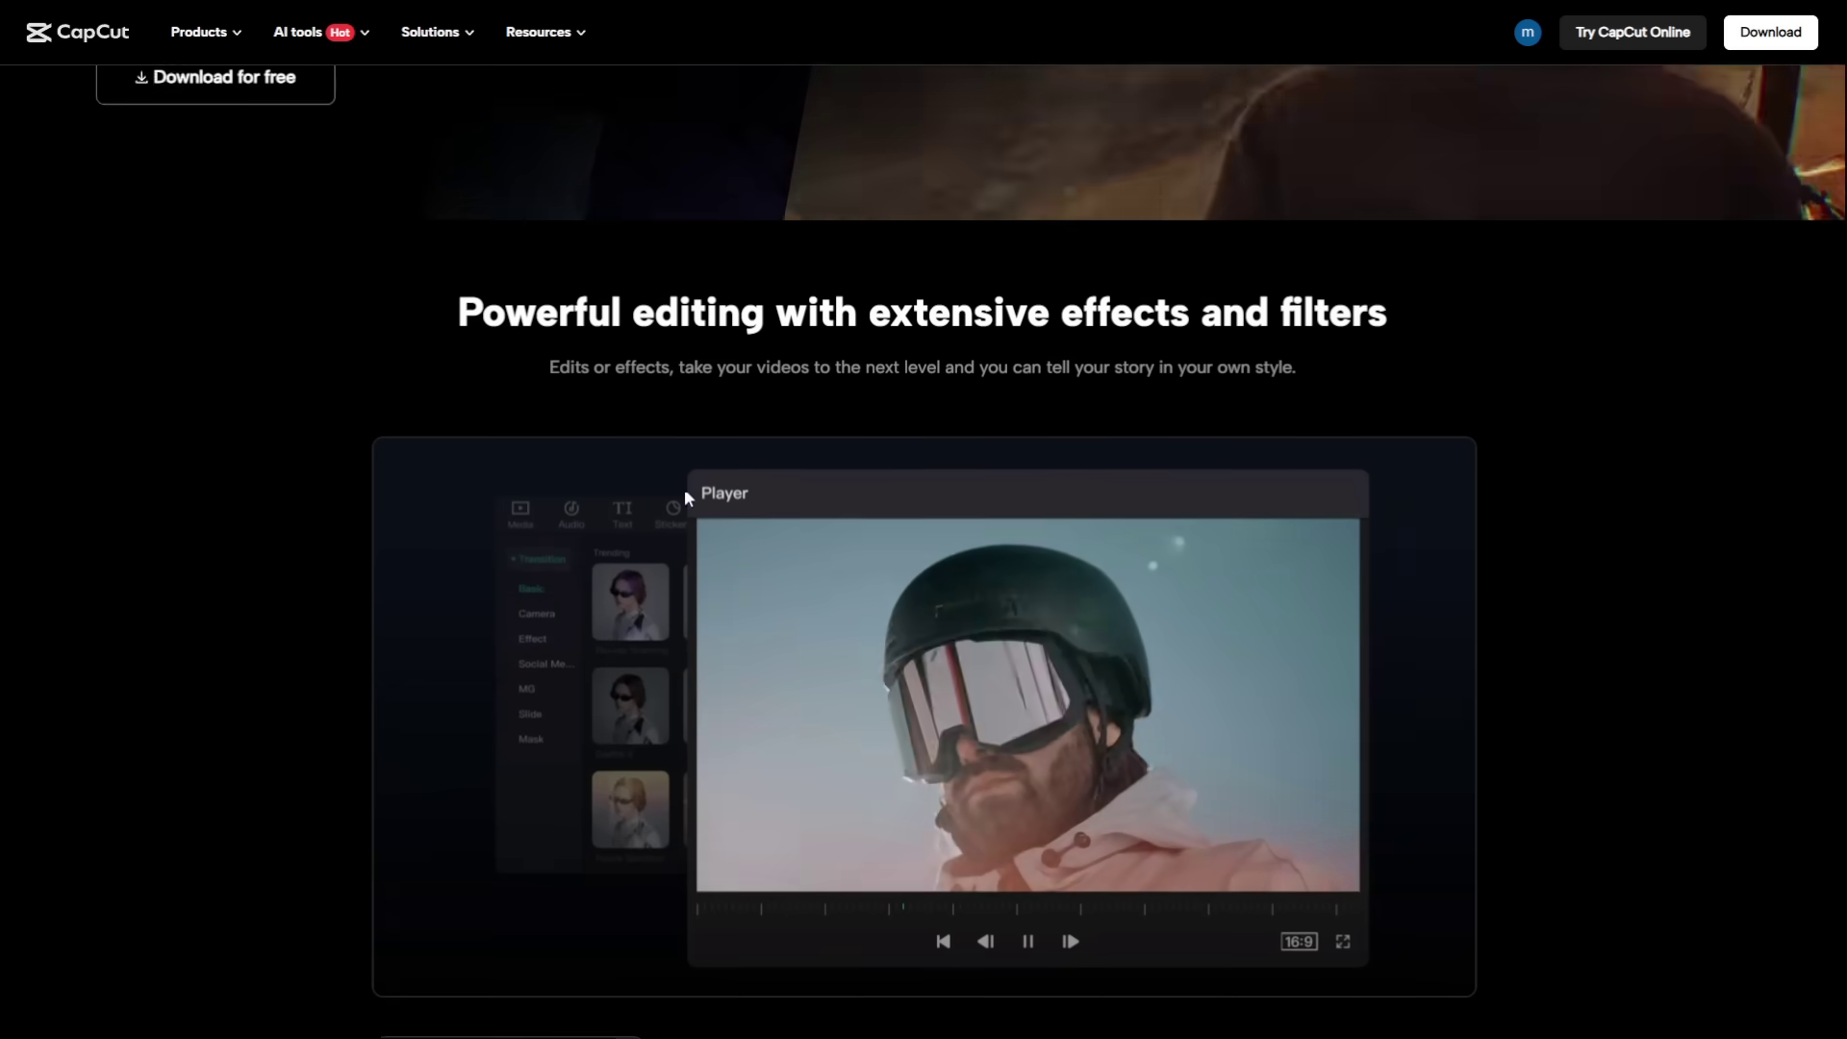
scroll(884, 460, "down", 4)
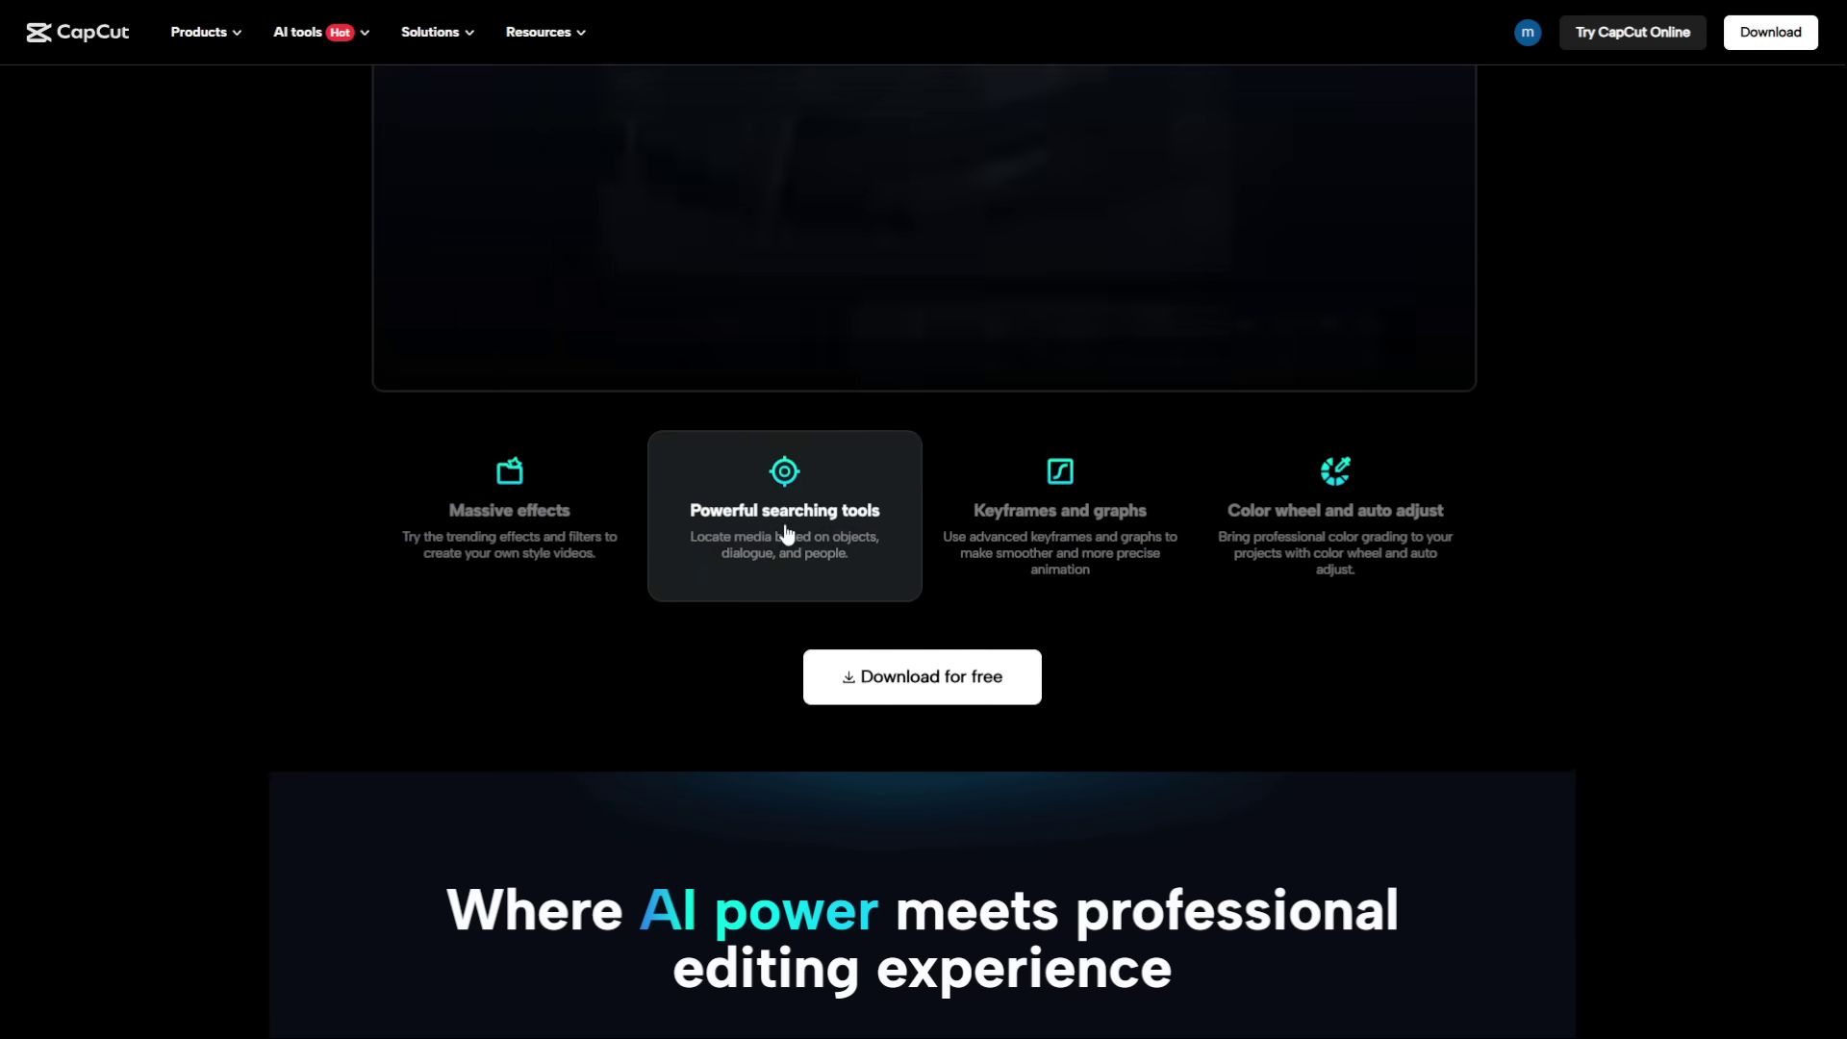
scroll(781, 612, "down", 4)
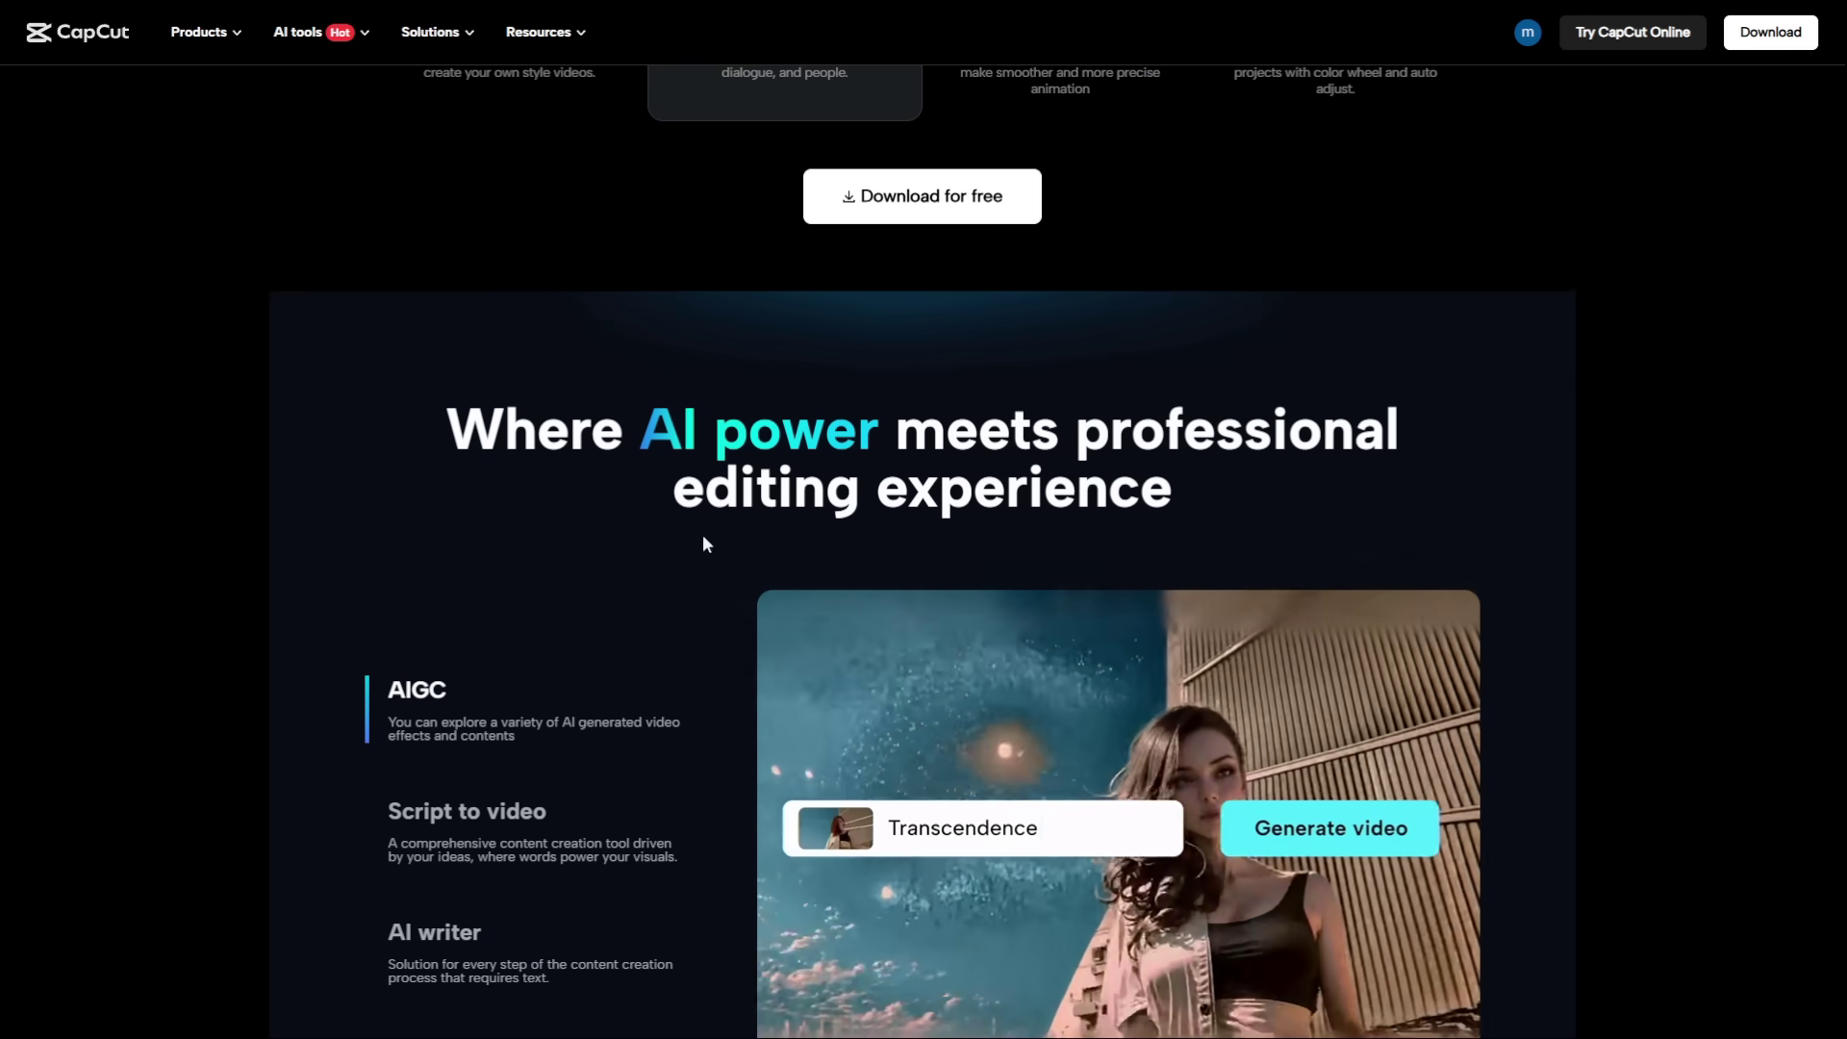
scroll(846, 624, "down", 4)
scroll(689, 626, "up", 8)
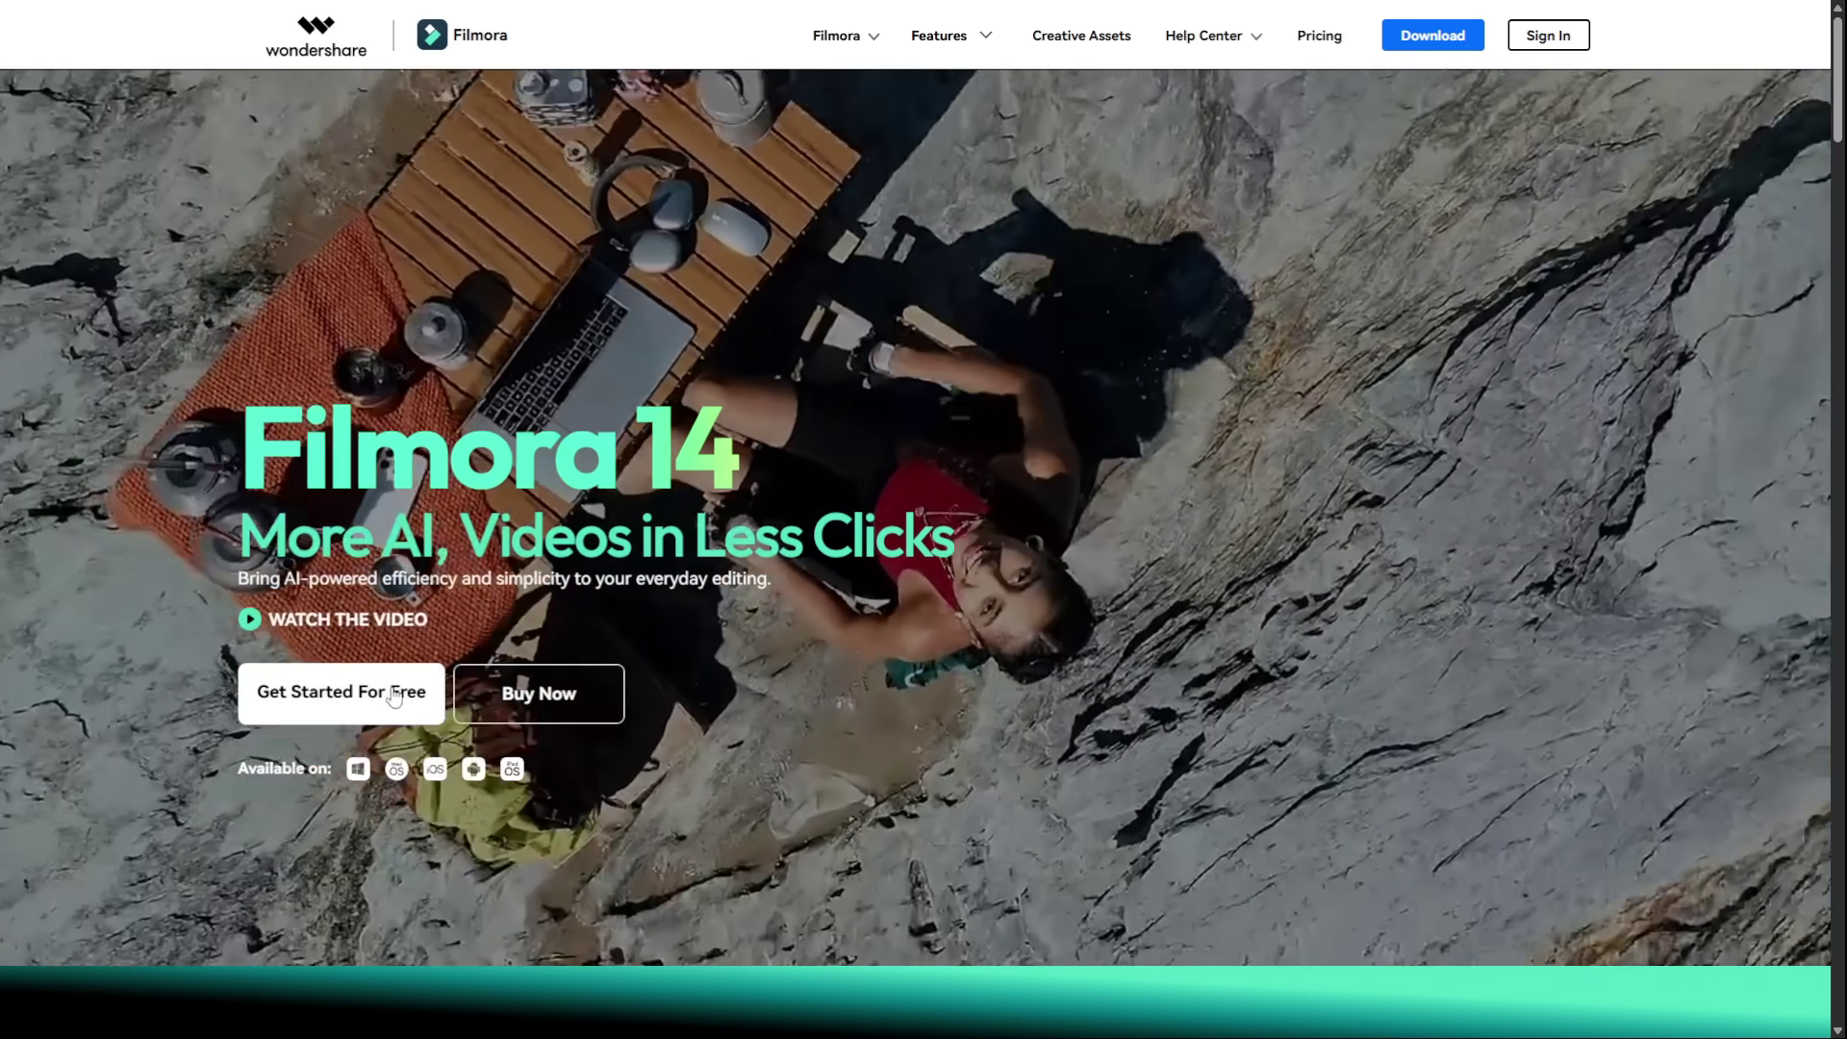
Step: Scroll down through the Filmora homepage feature cards
scroll(407, 684, "down", 7)
scroll(420, 655, "down", 10)
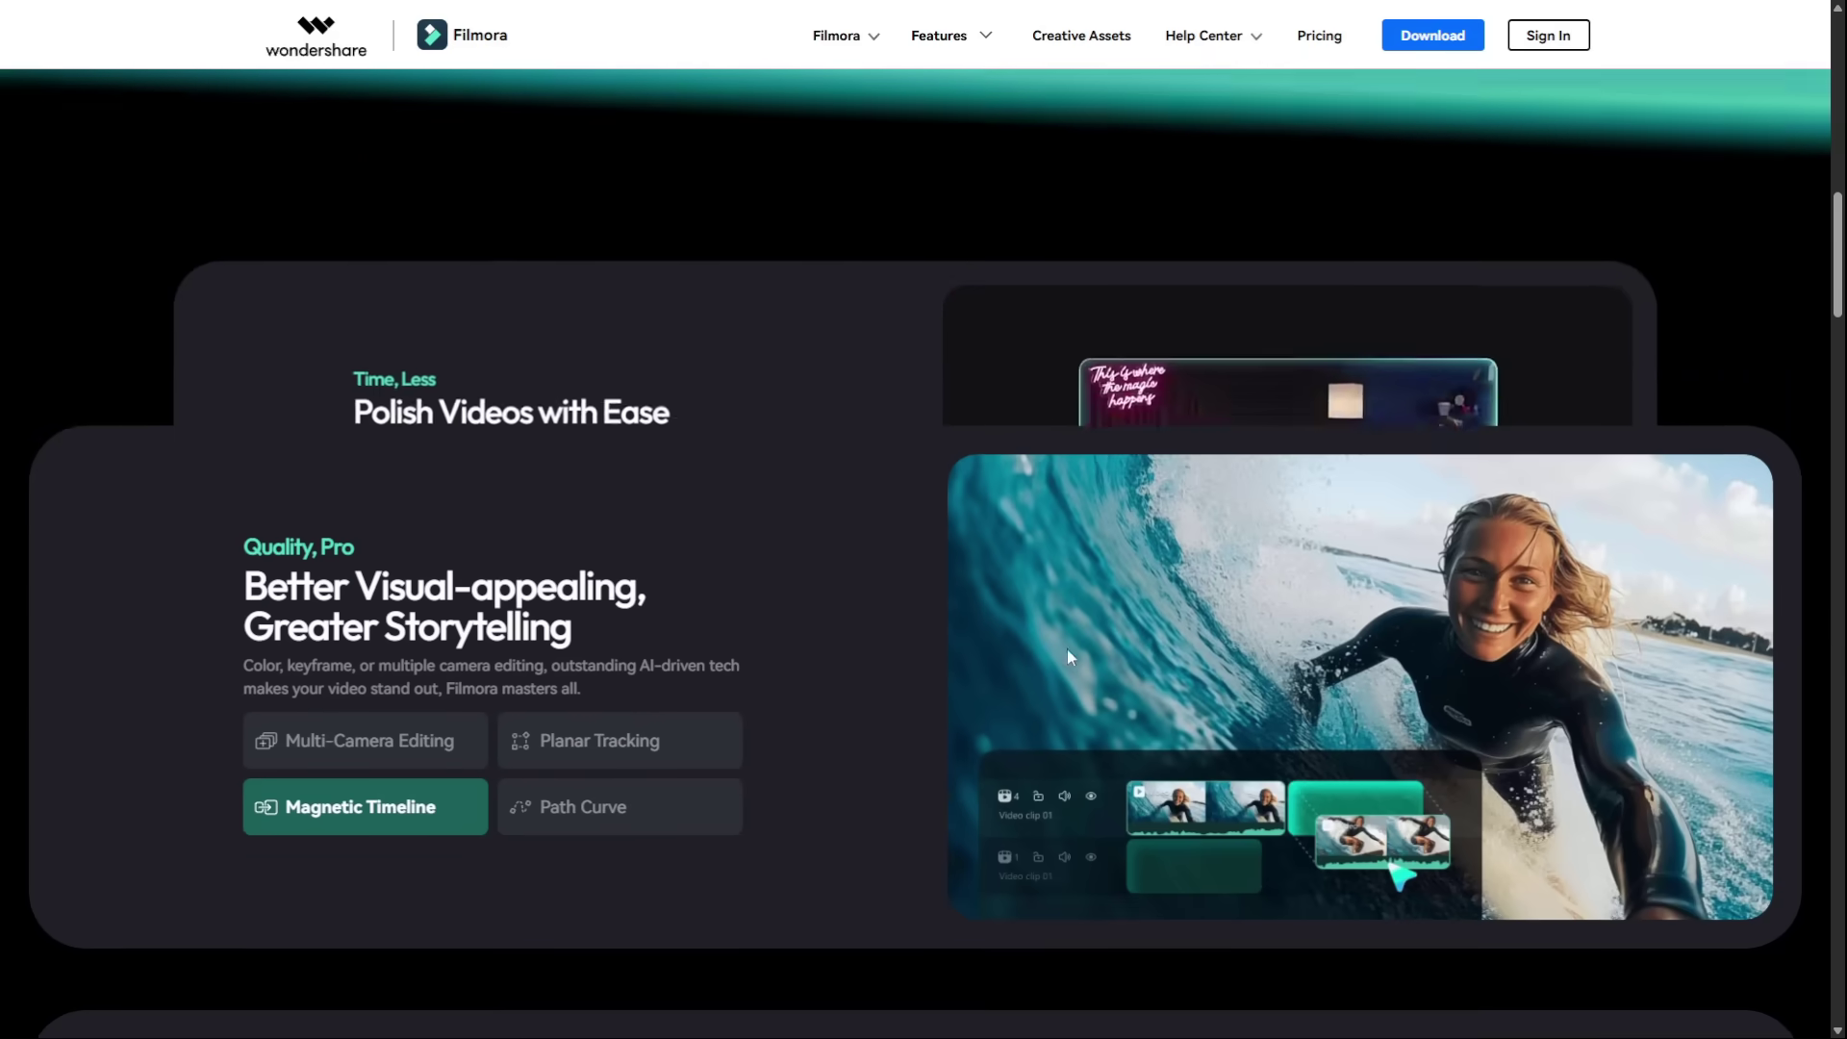
scroll(1232, 652, "down", 3)
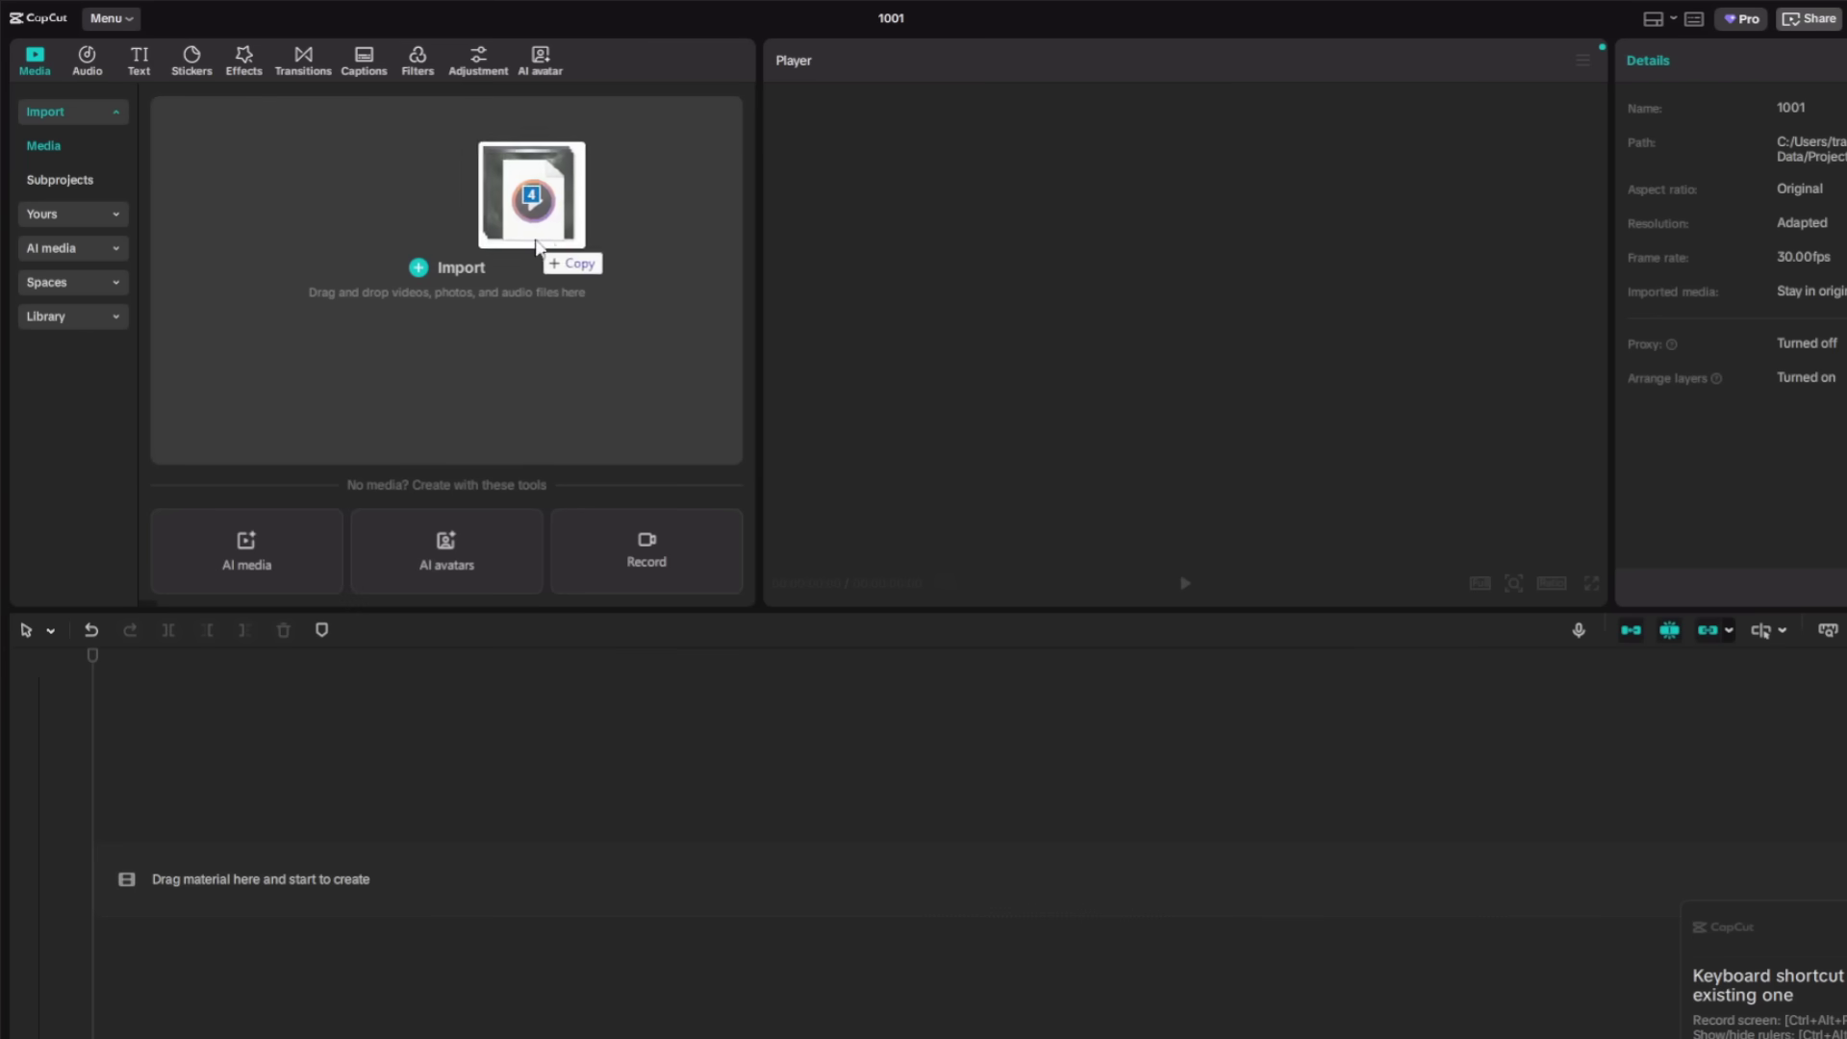
Step: Import 1.wav and the three clips, then lay the 1.wav narration along the audio track
left_click_drag(549, 247, 544, 255)
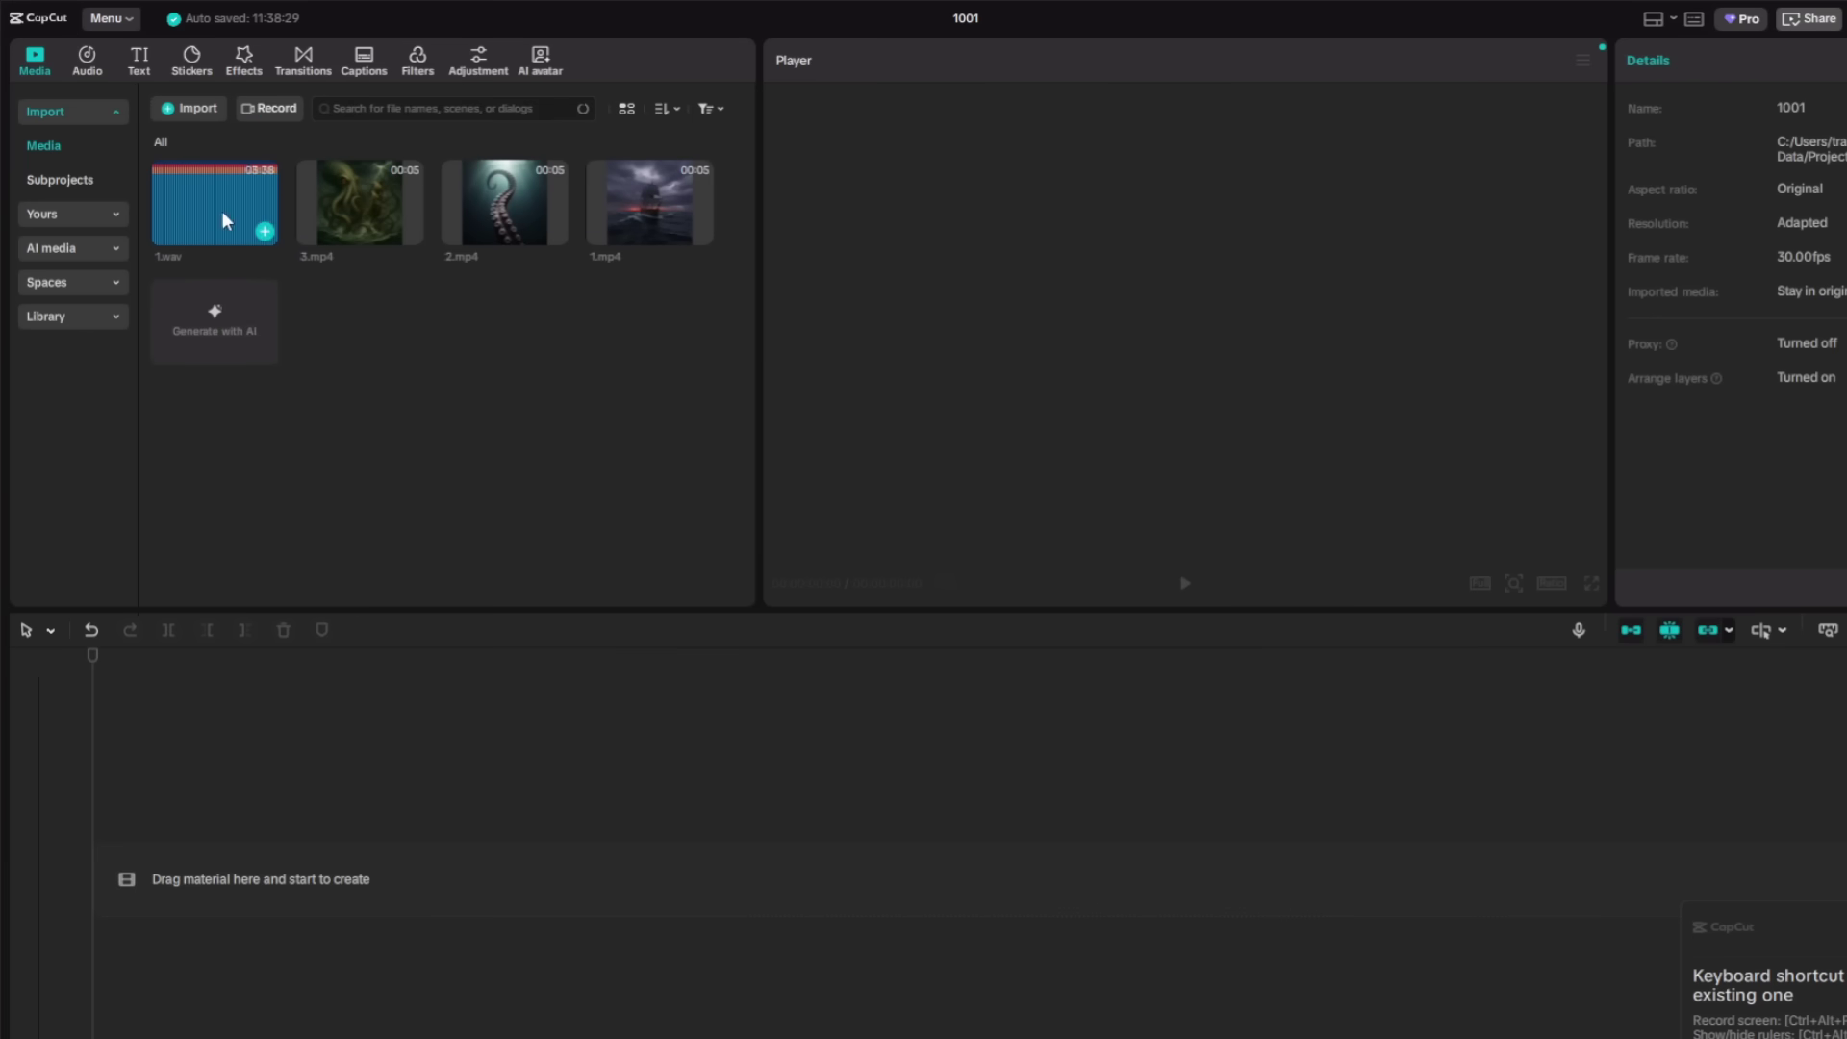
left_click_drag(222, 214, 138, 824)
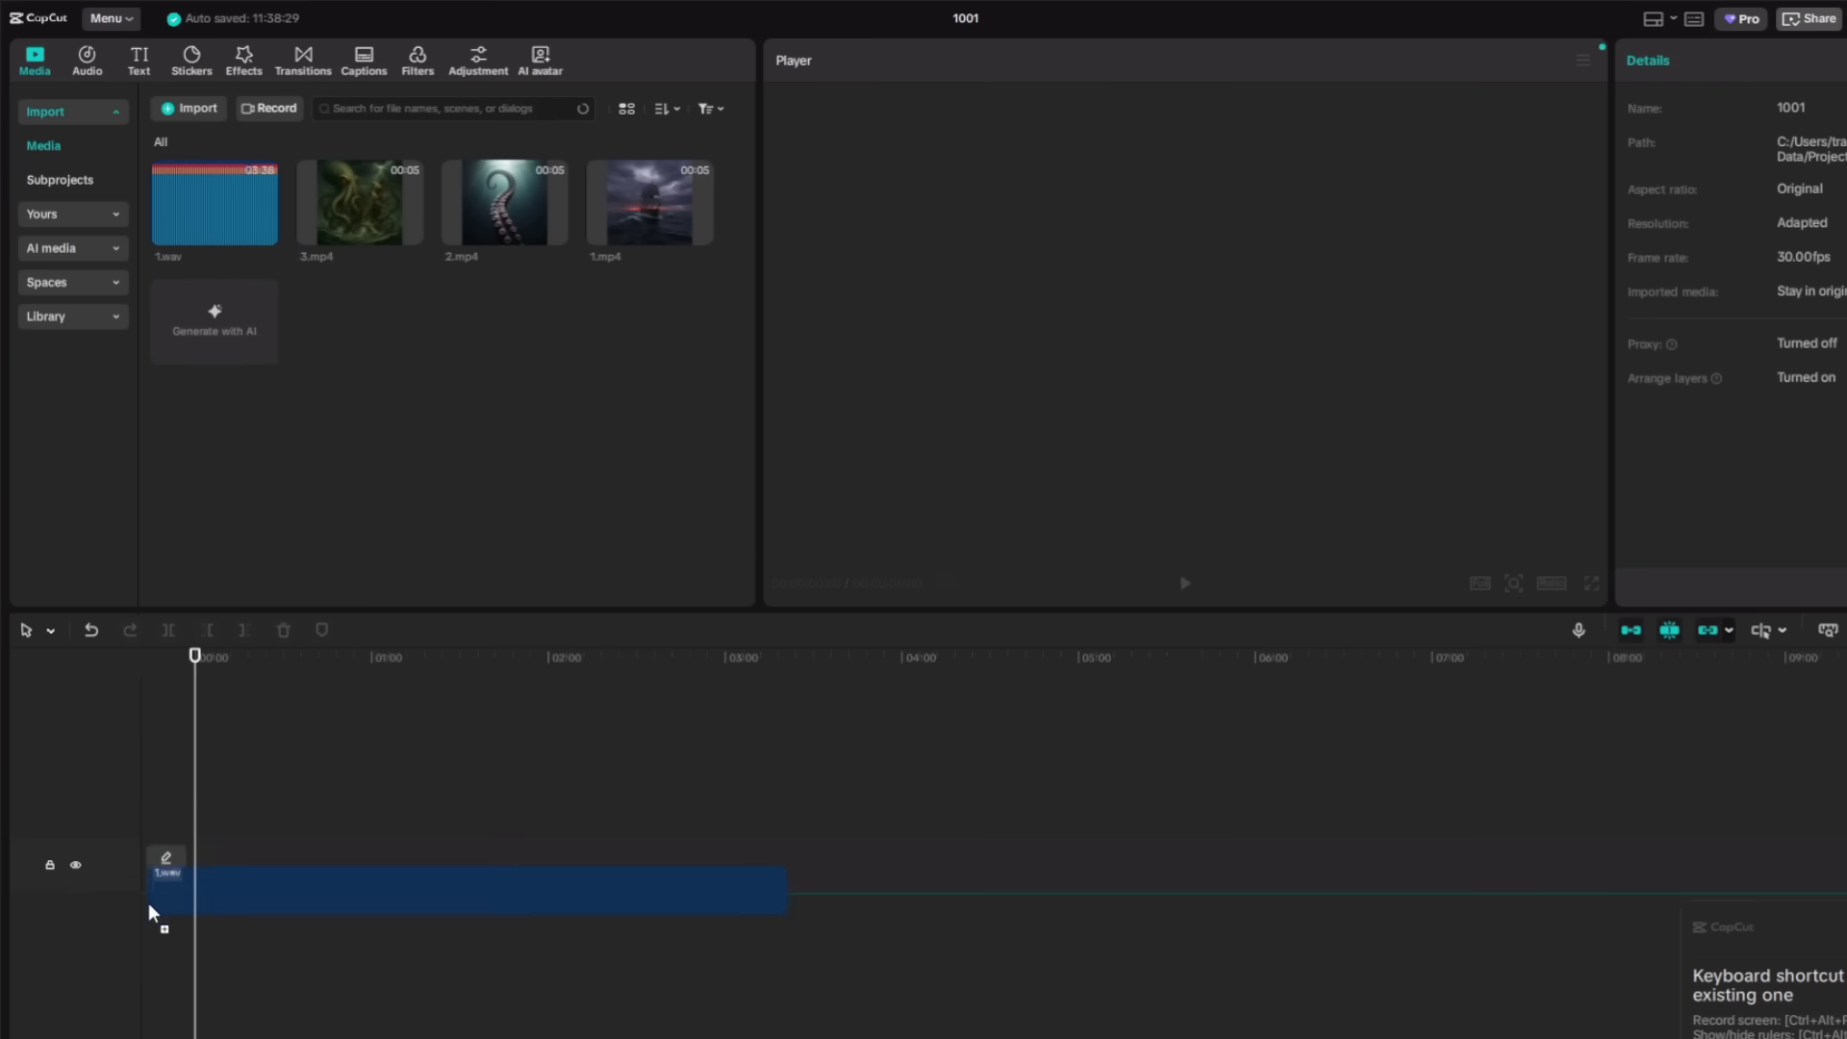
left_click_drag(149, 903, 564, 898)
key("space")
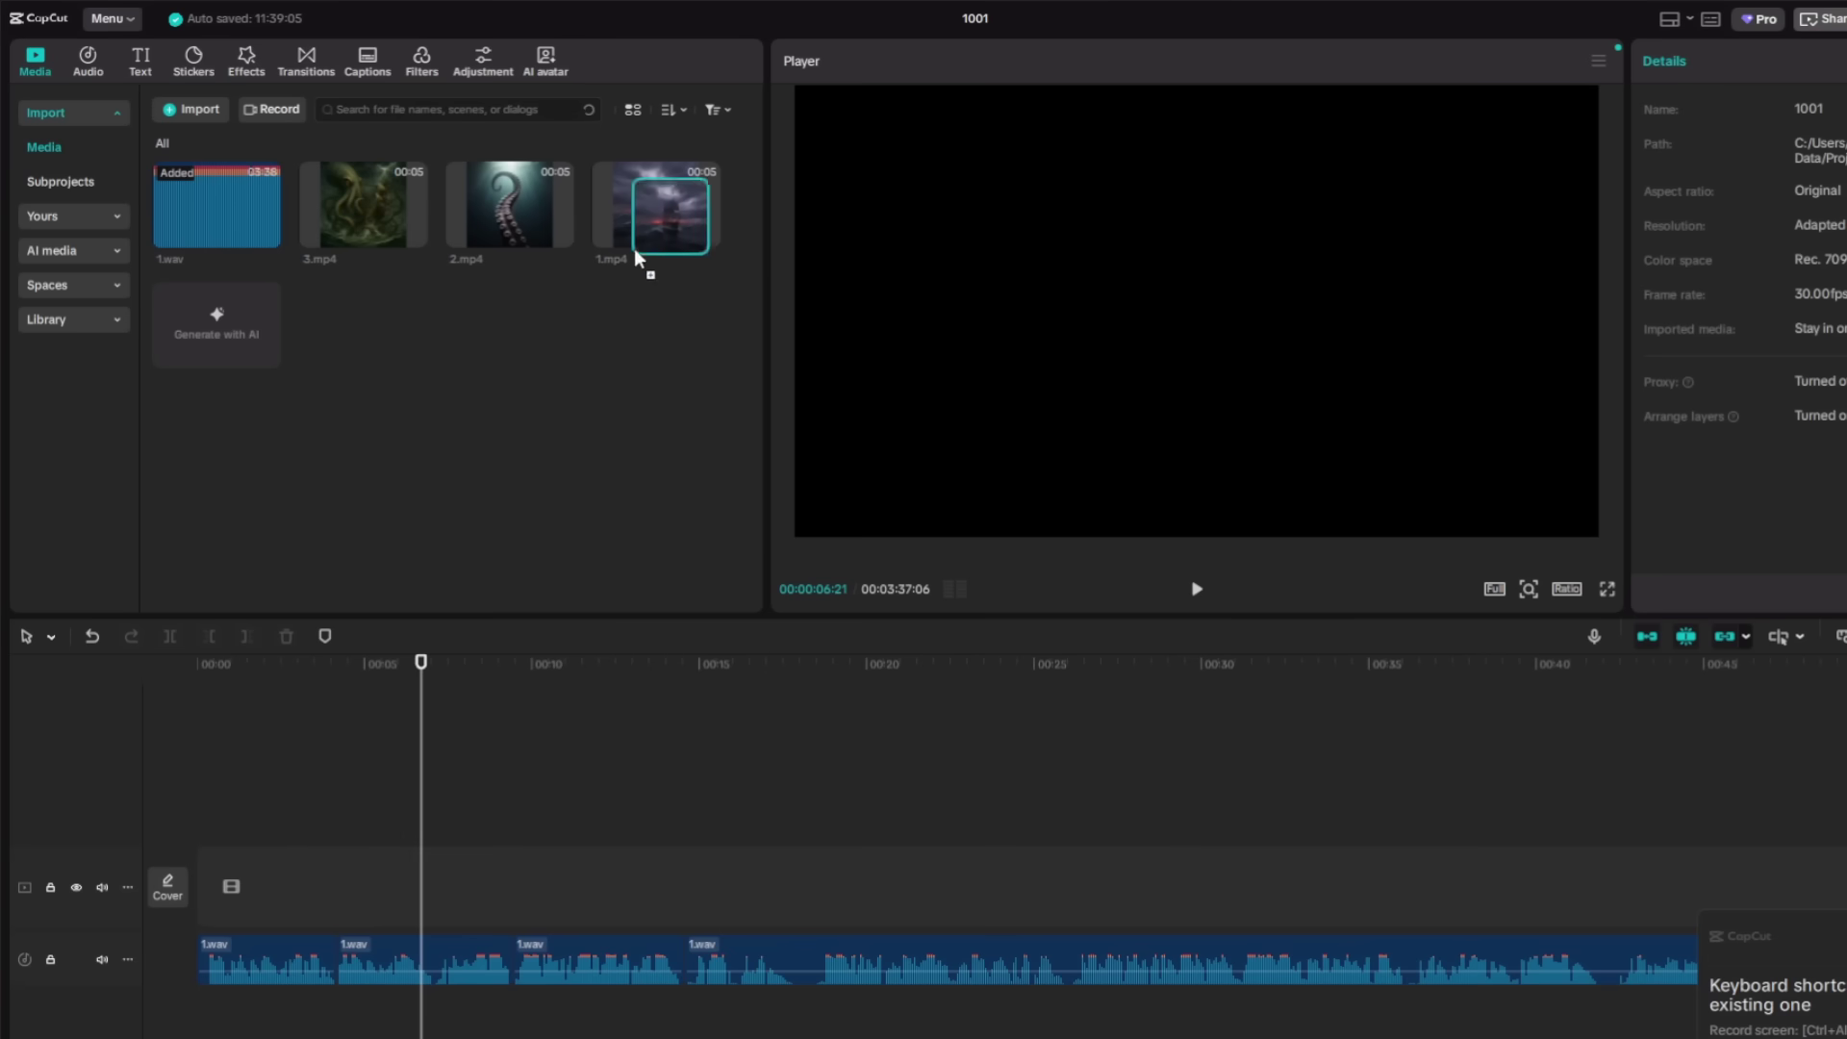
Step: Add 1.mp4, 2.mp4 and 3.mp4 to the video track, slowing the tentacle clip to 0.9x
left_click_drag(633, 248, 205, 892)
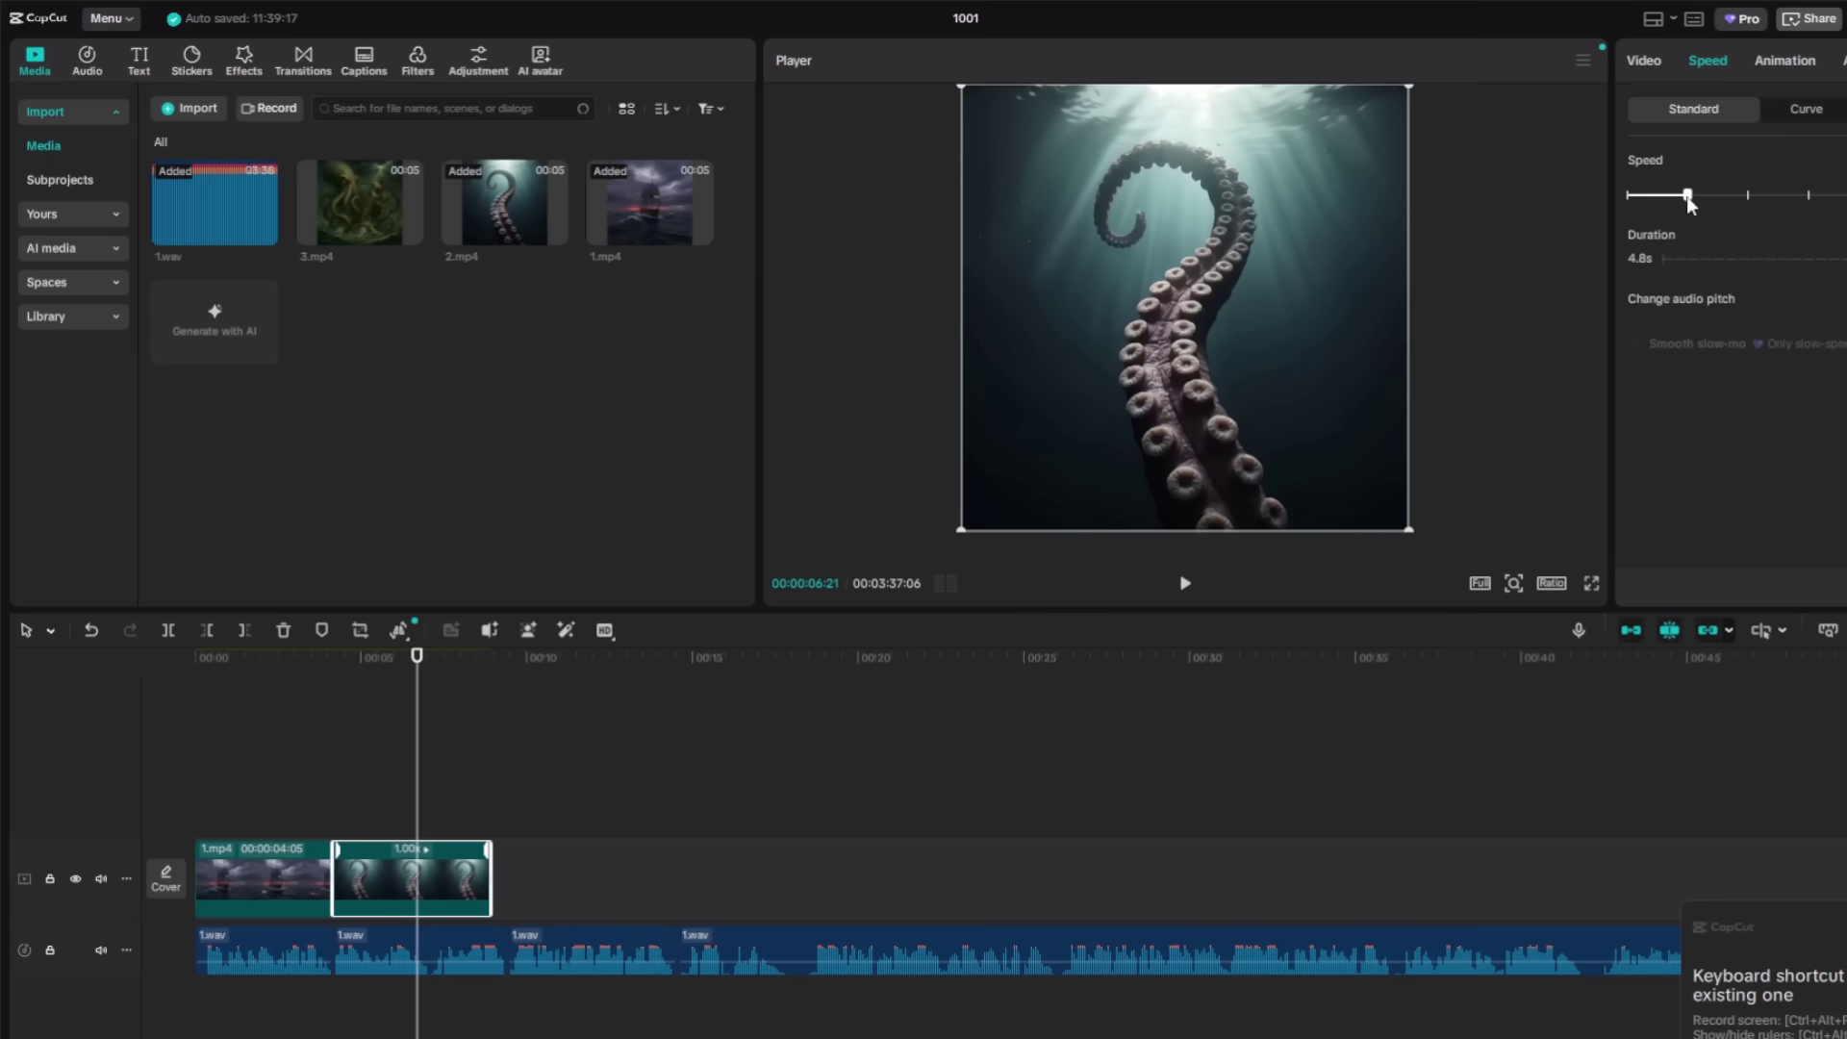
left_click_drag(1677, 197, 1687, 197)
left_click(612, 836)
left_click_drag(543, 861, 537, 868)
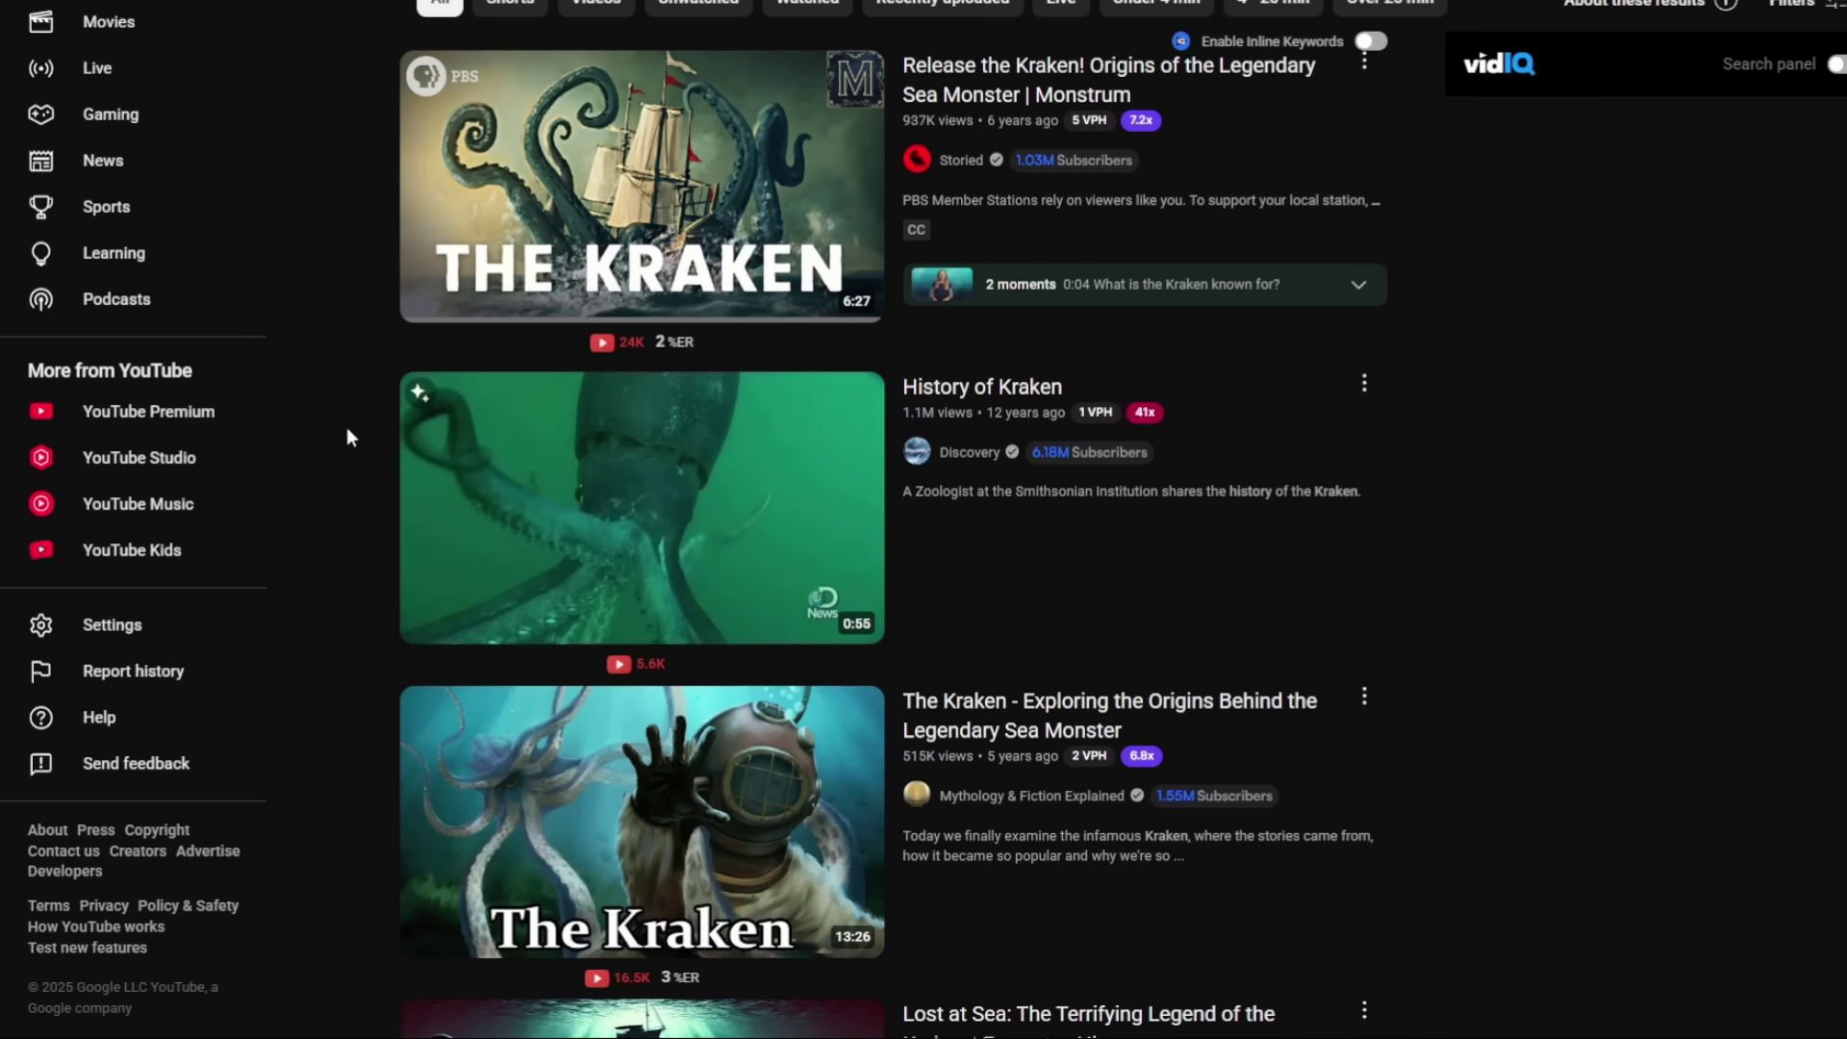
scroll(346, 429, "down", 7)
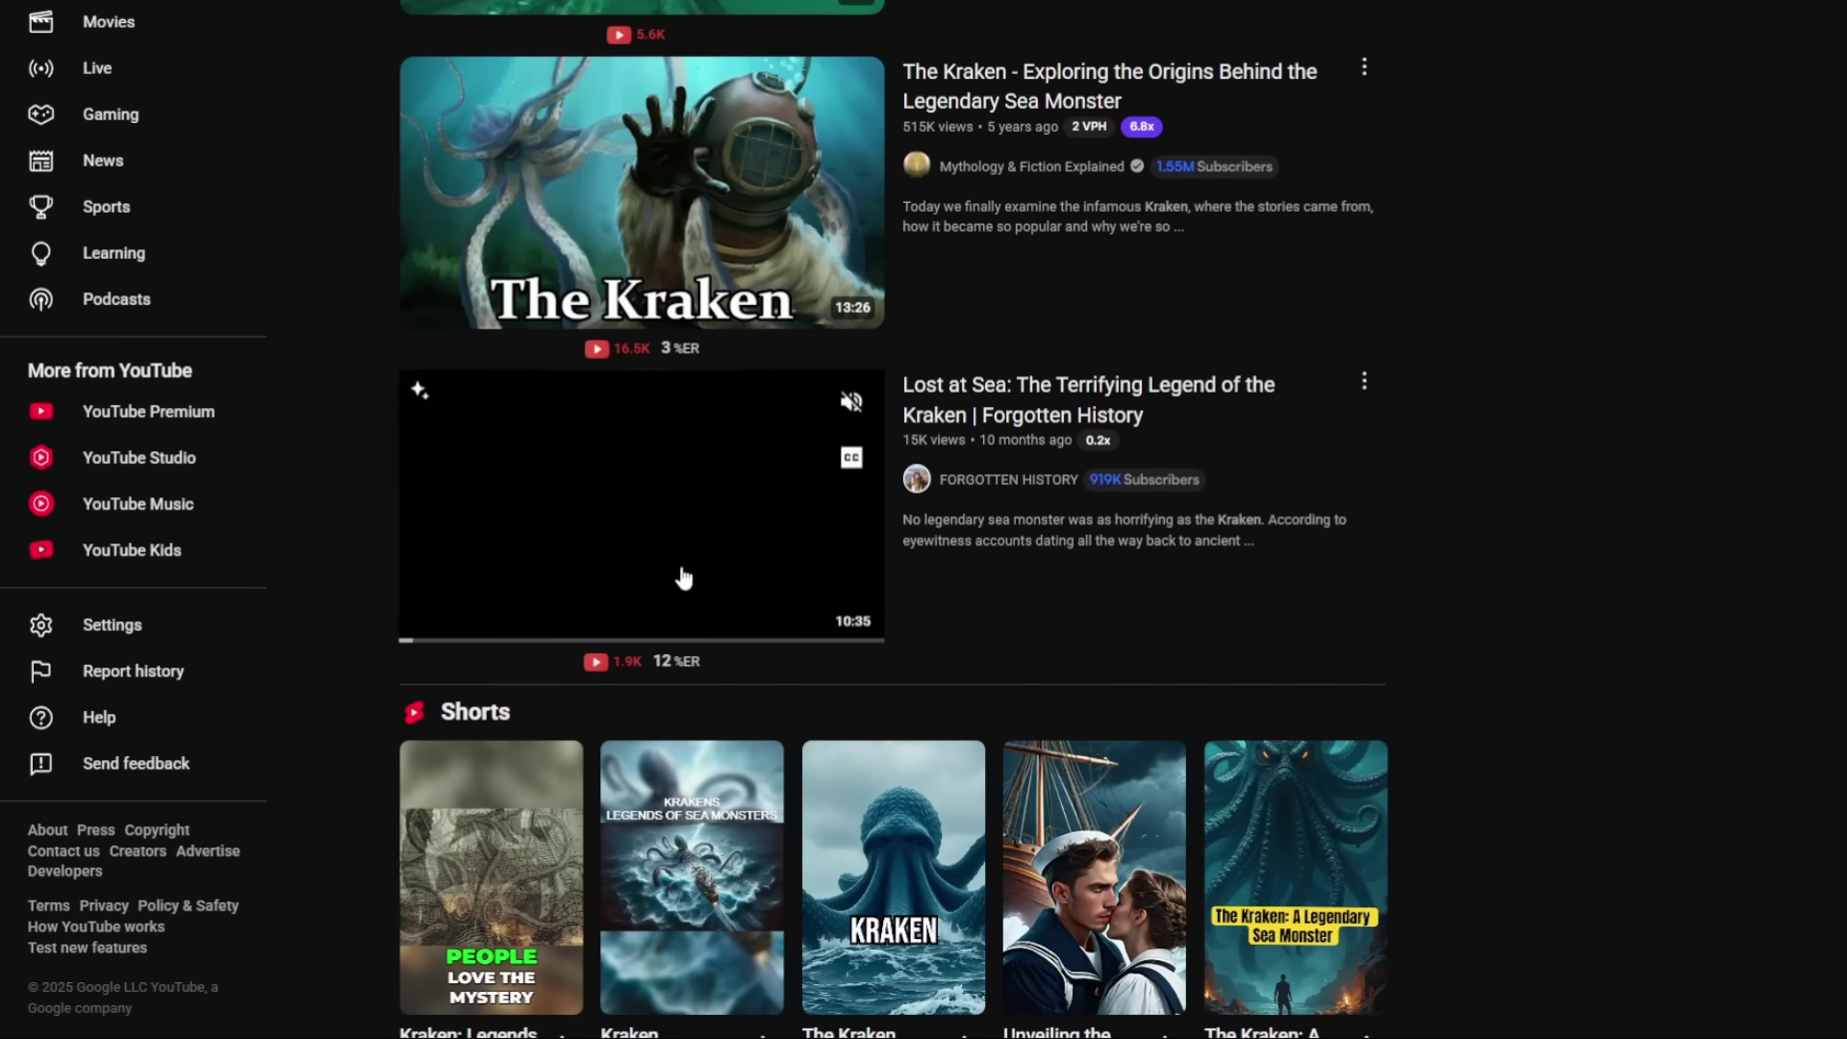
scroll(866, 327, "down", 8)
scroll(912, 341, "down", 6)
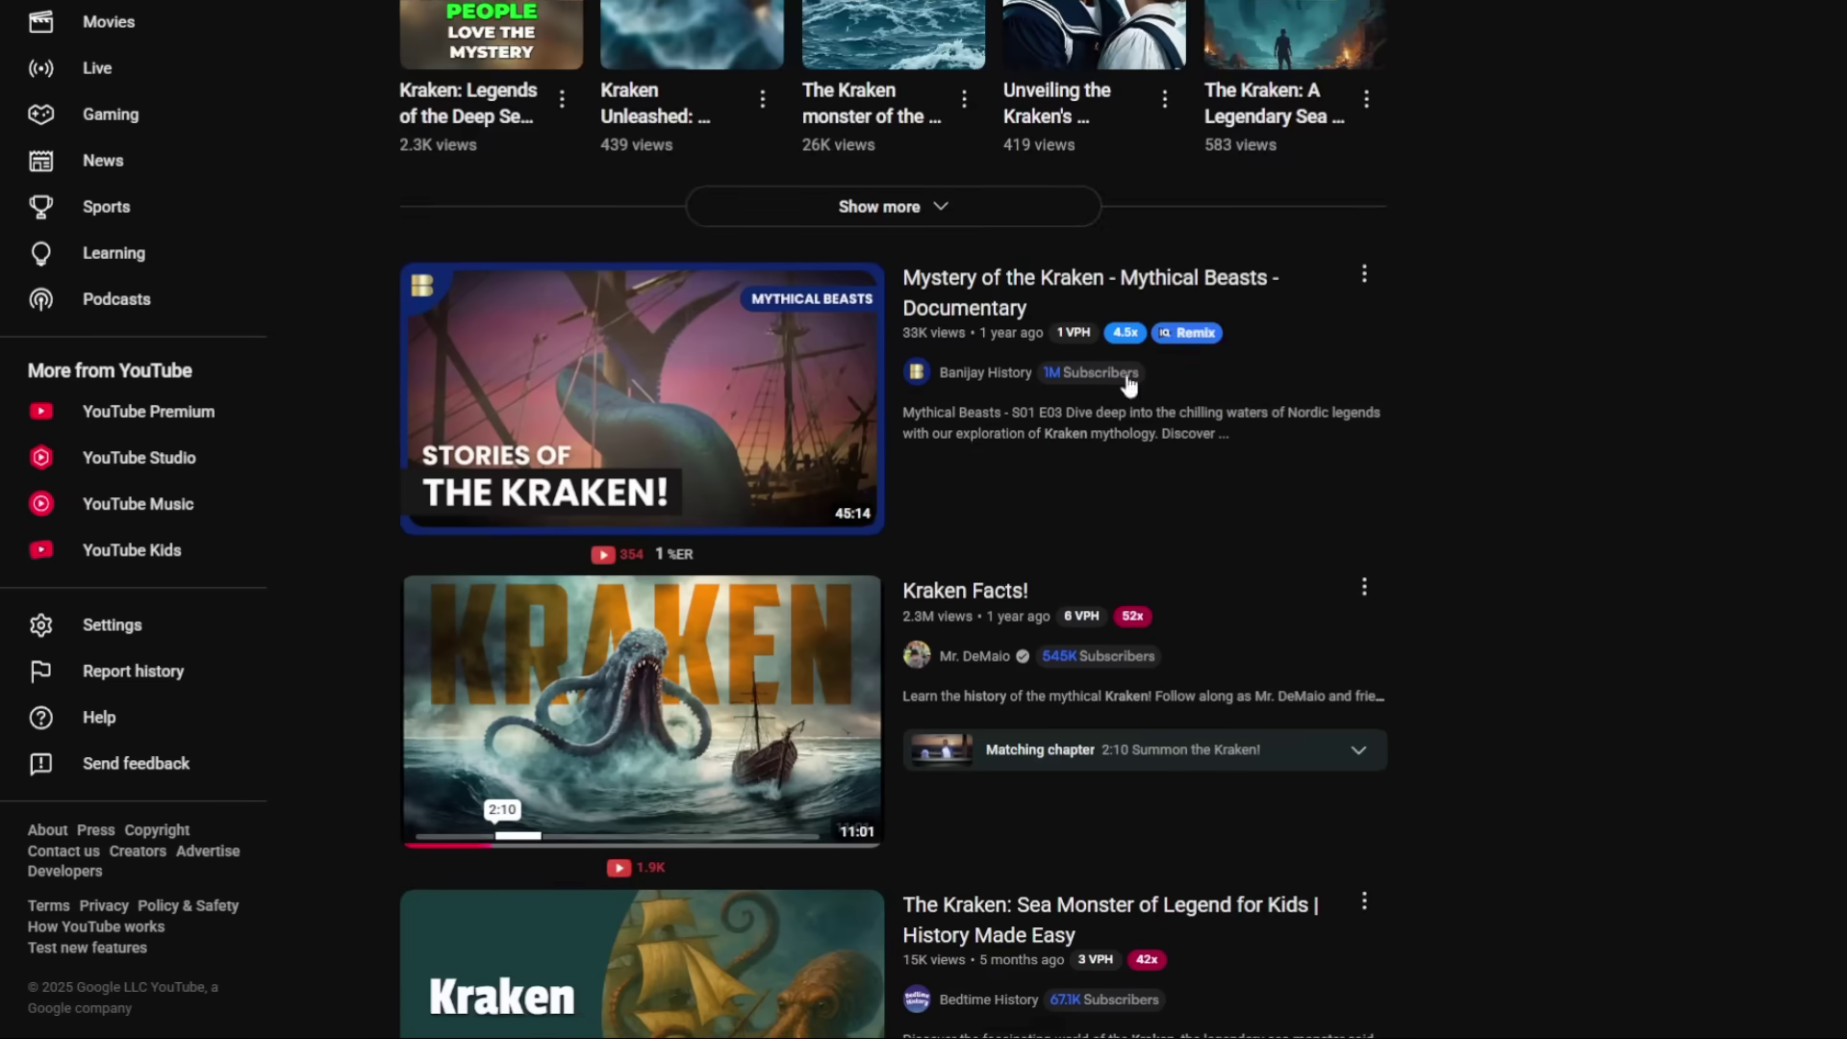
scroll(894, 406, "down", 1)
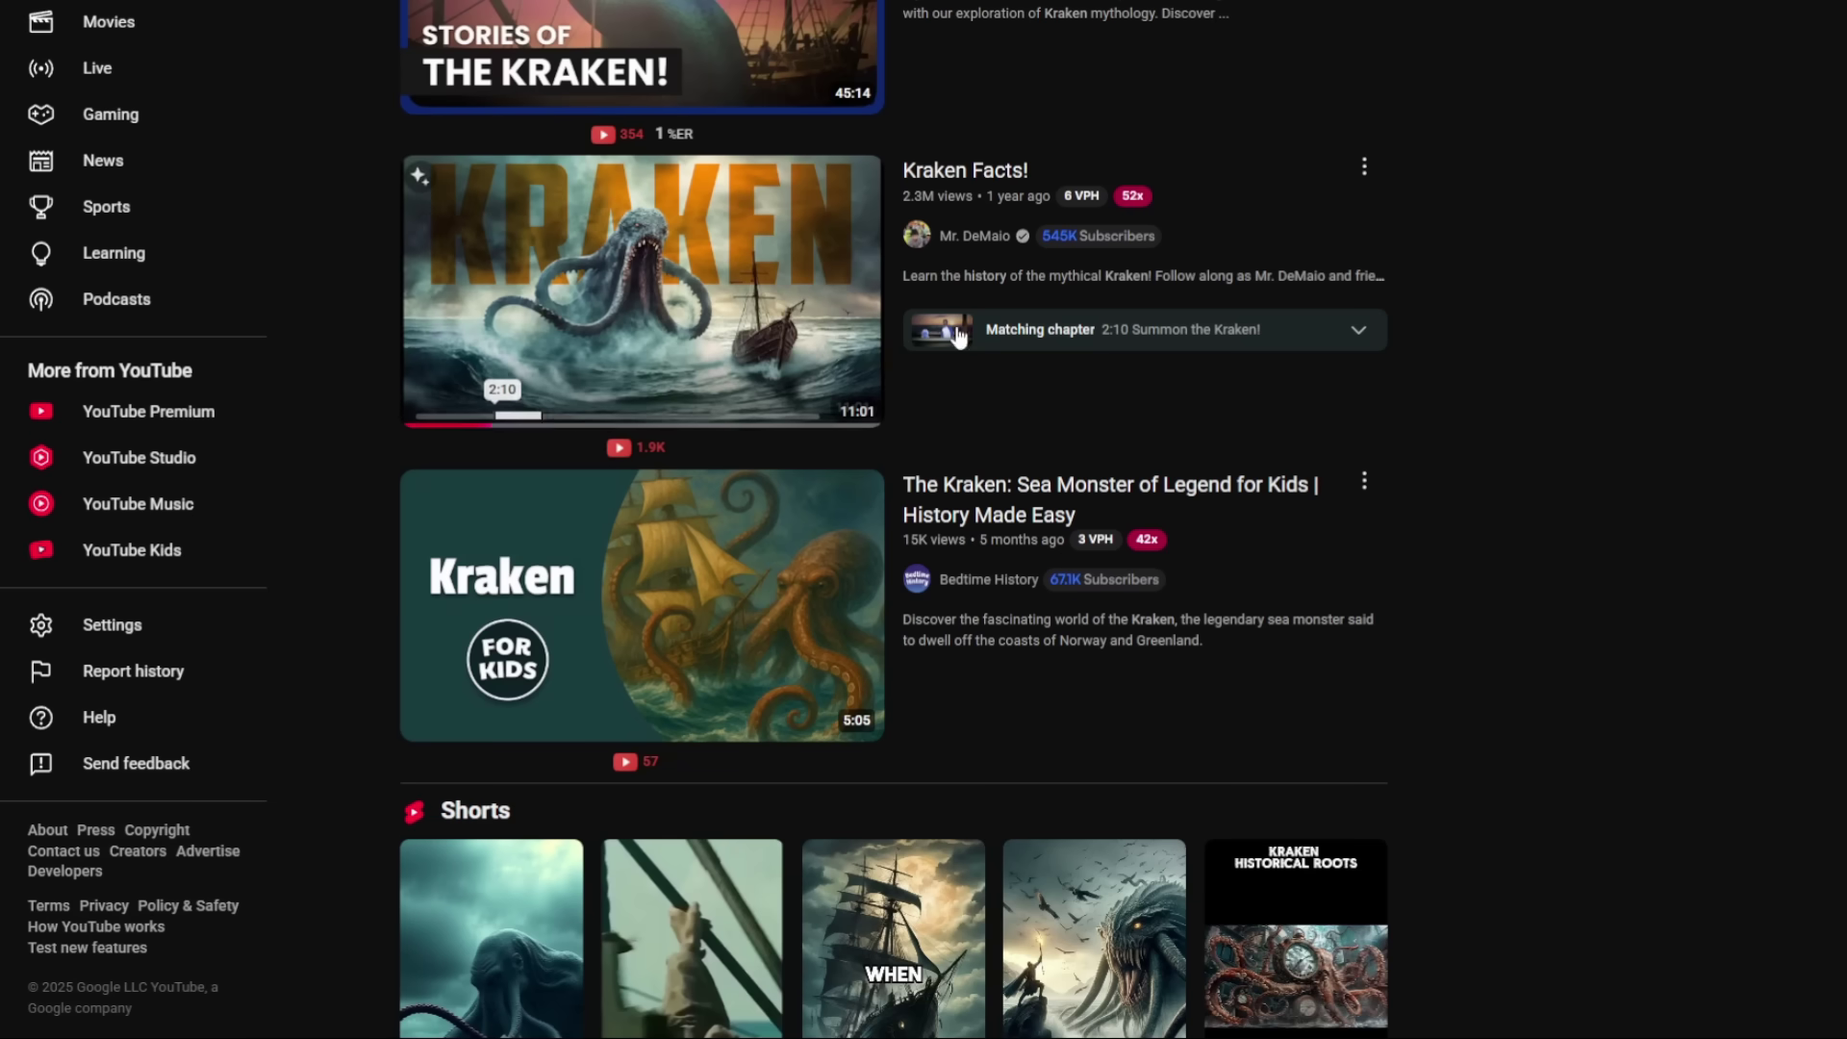
scroll(948, 213, "down", 12)
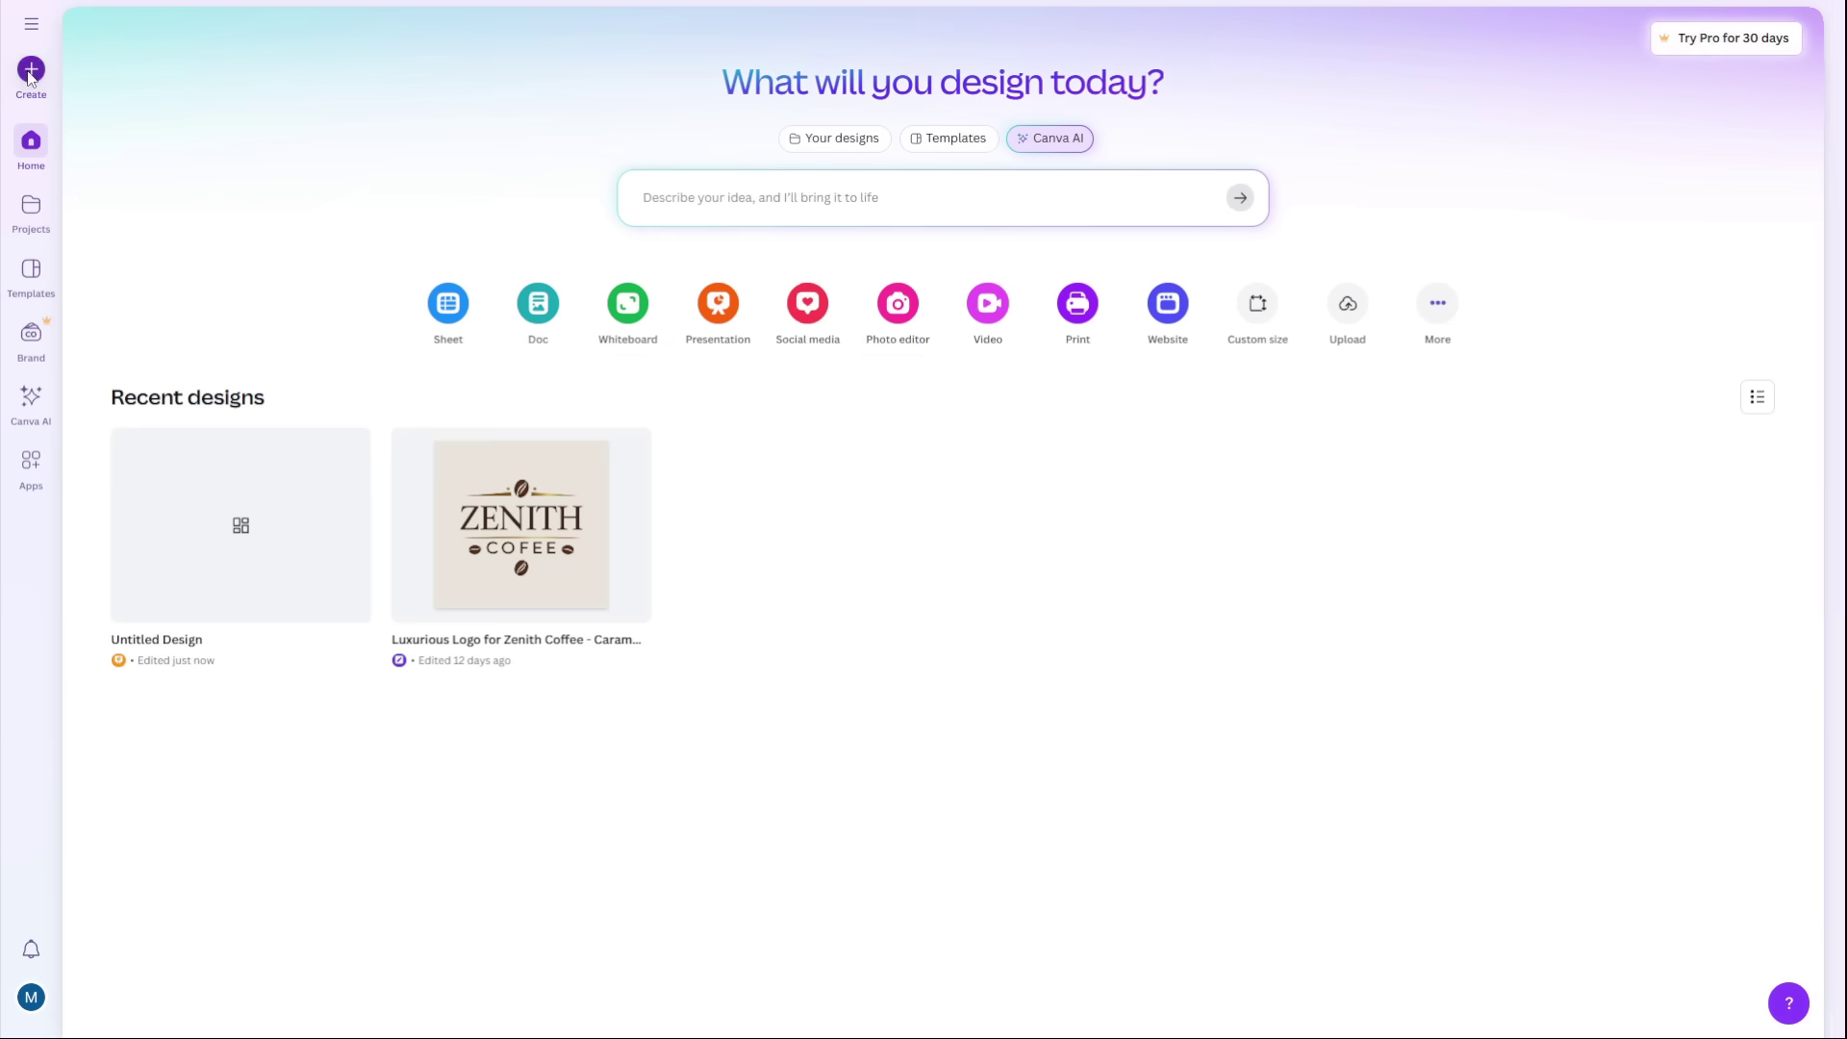
left_click(31, 69)
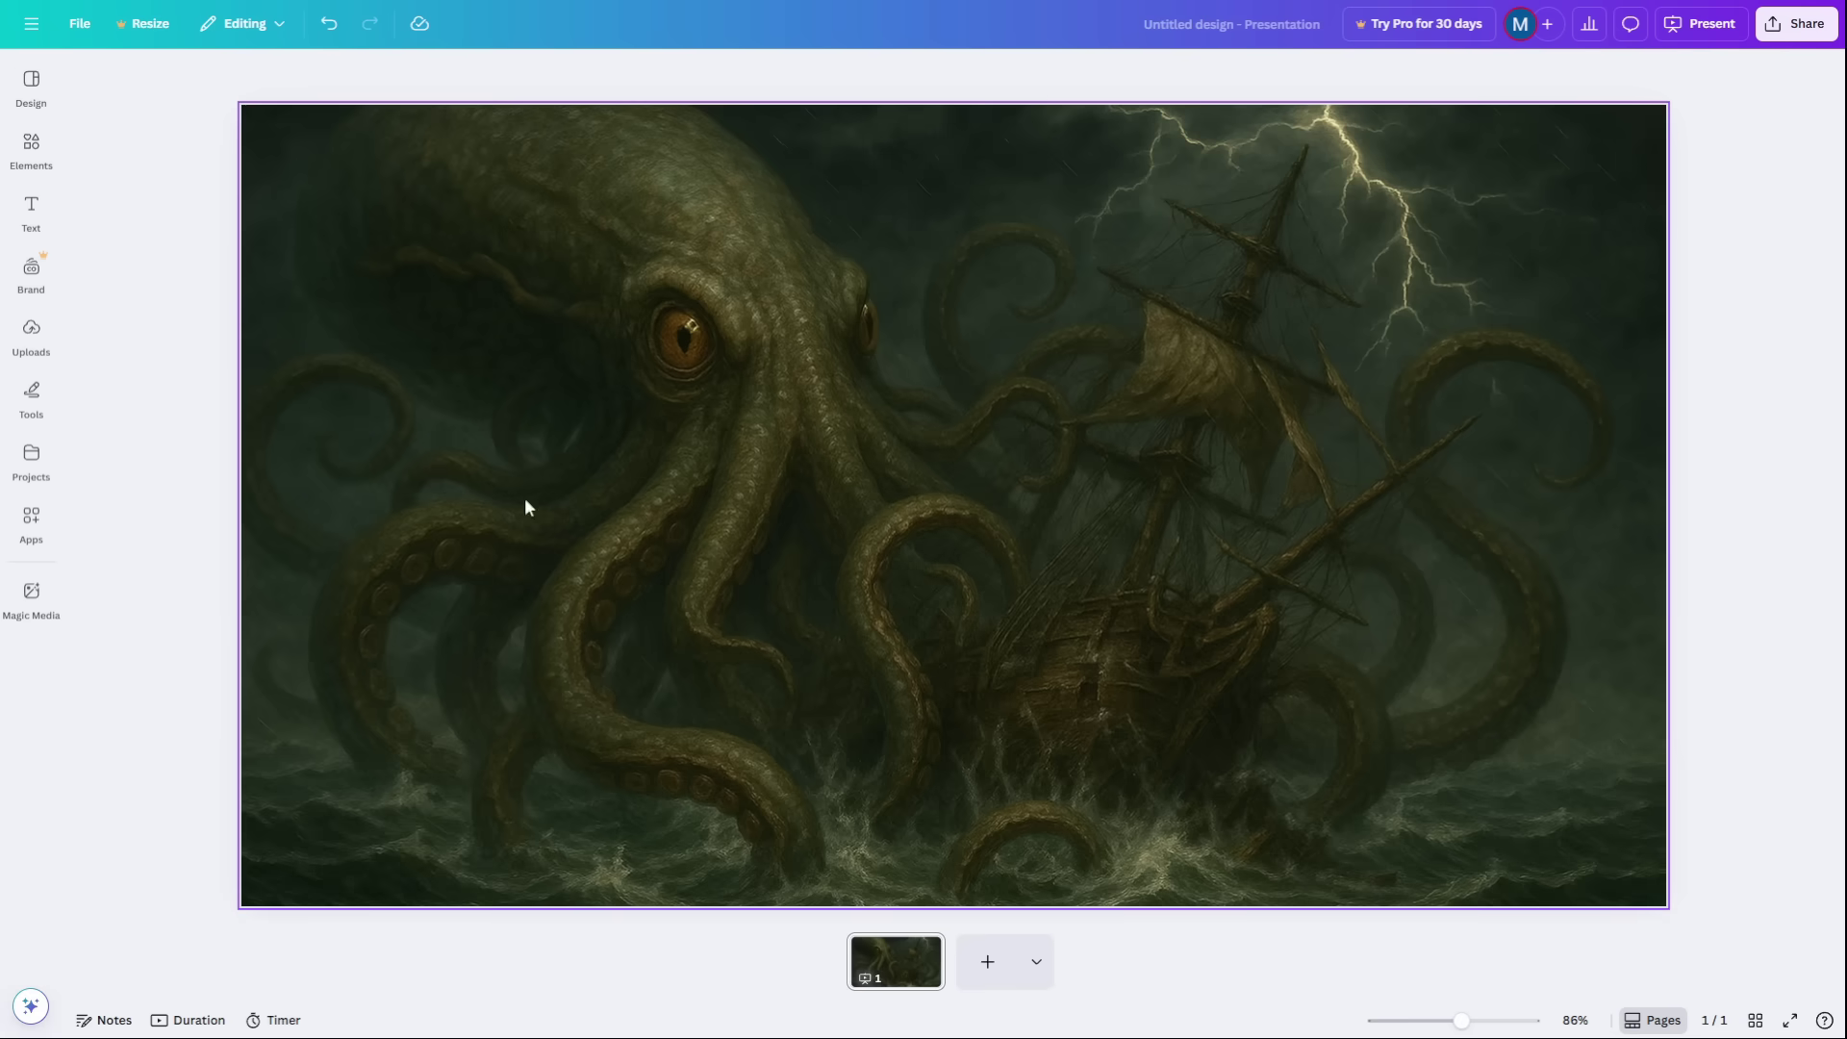
Step: Add a heading to the slide containing the pasted title THE NIGHTMARE OF THE SEA
left_click(26, 217)
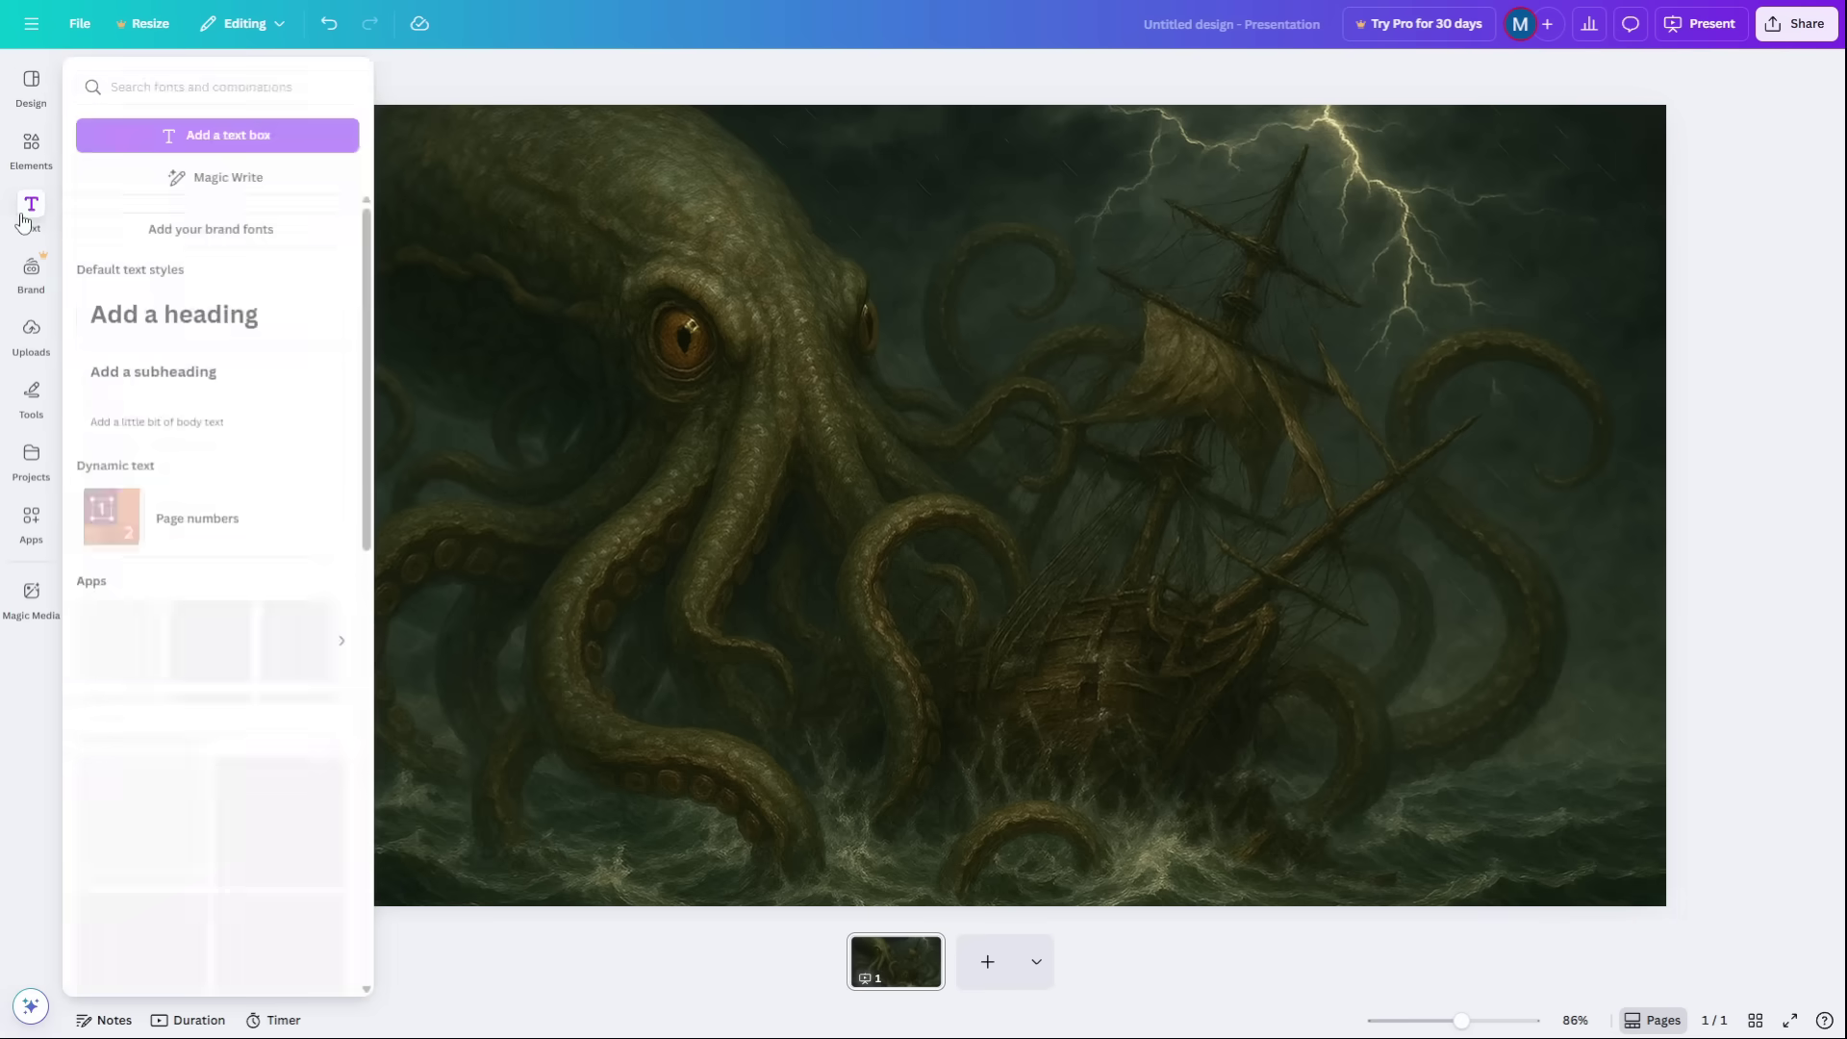
left_click(212, 349)
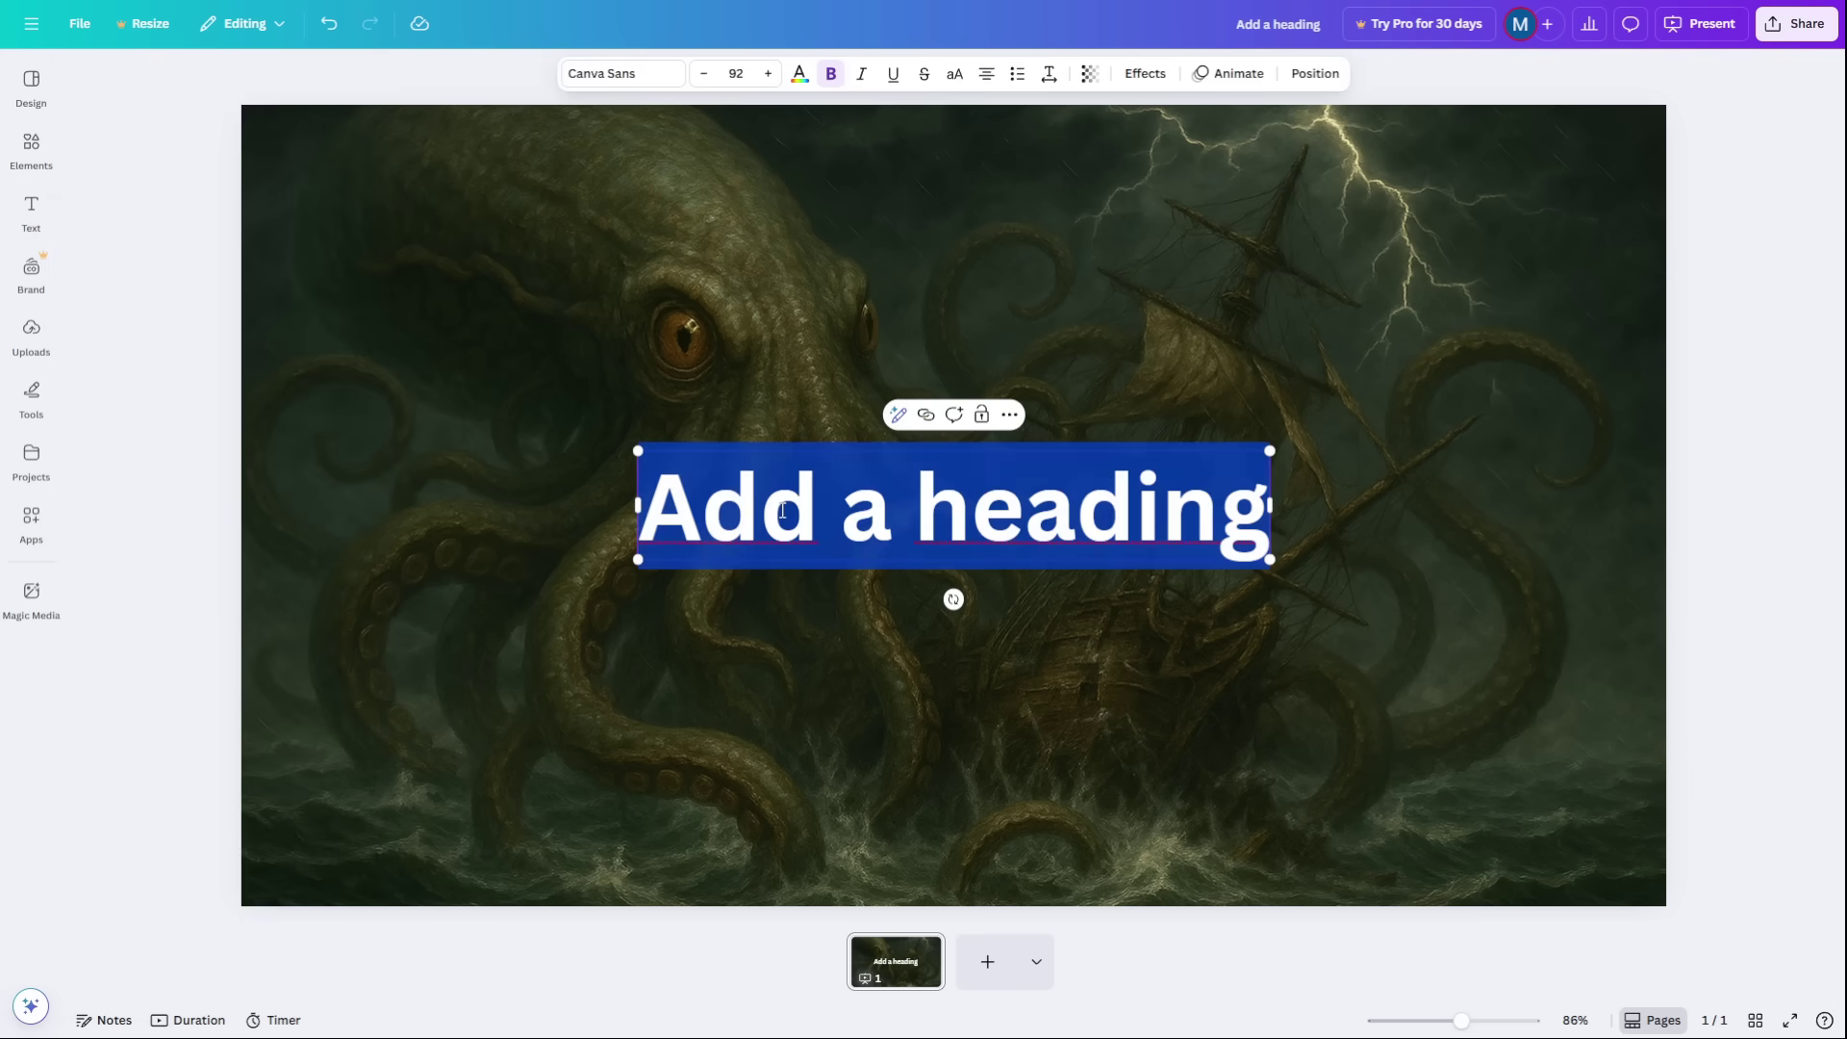
type("The Nightmare of the Sea")
left_click(1227, 626)
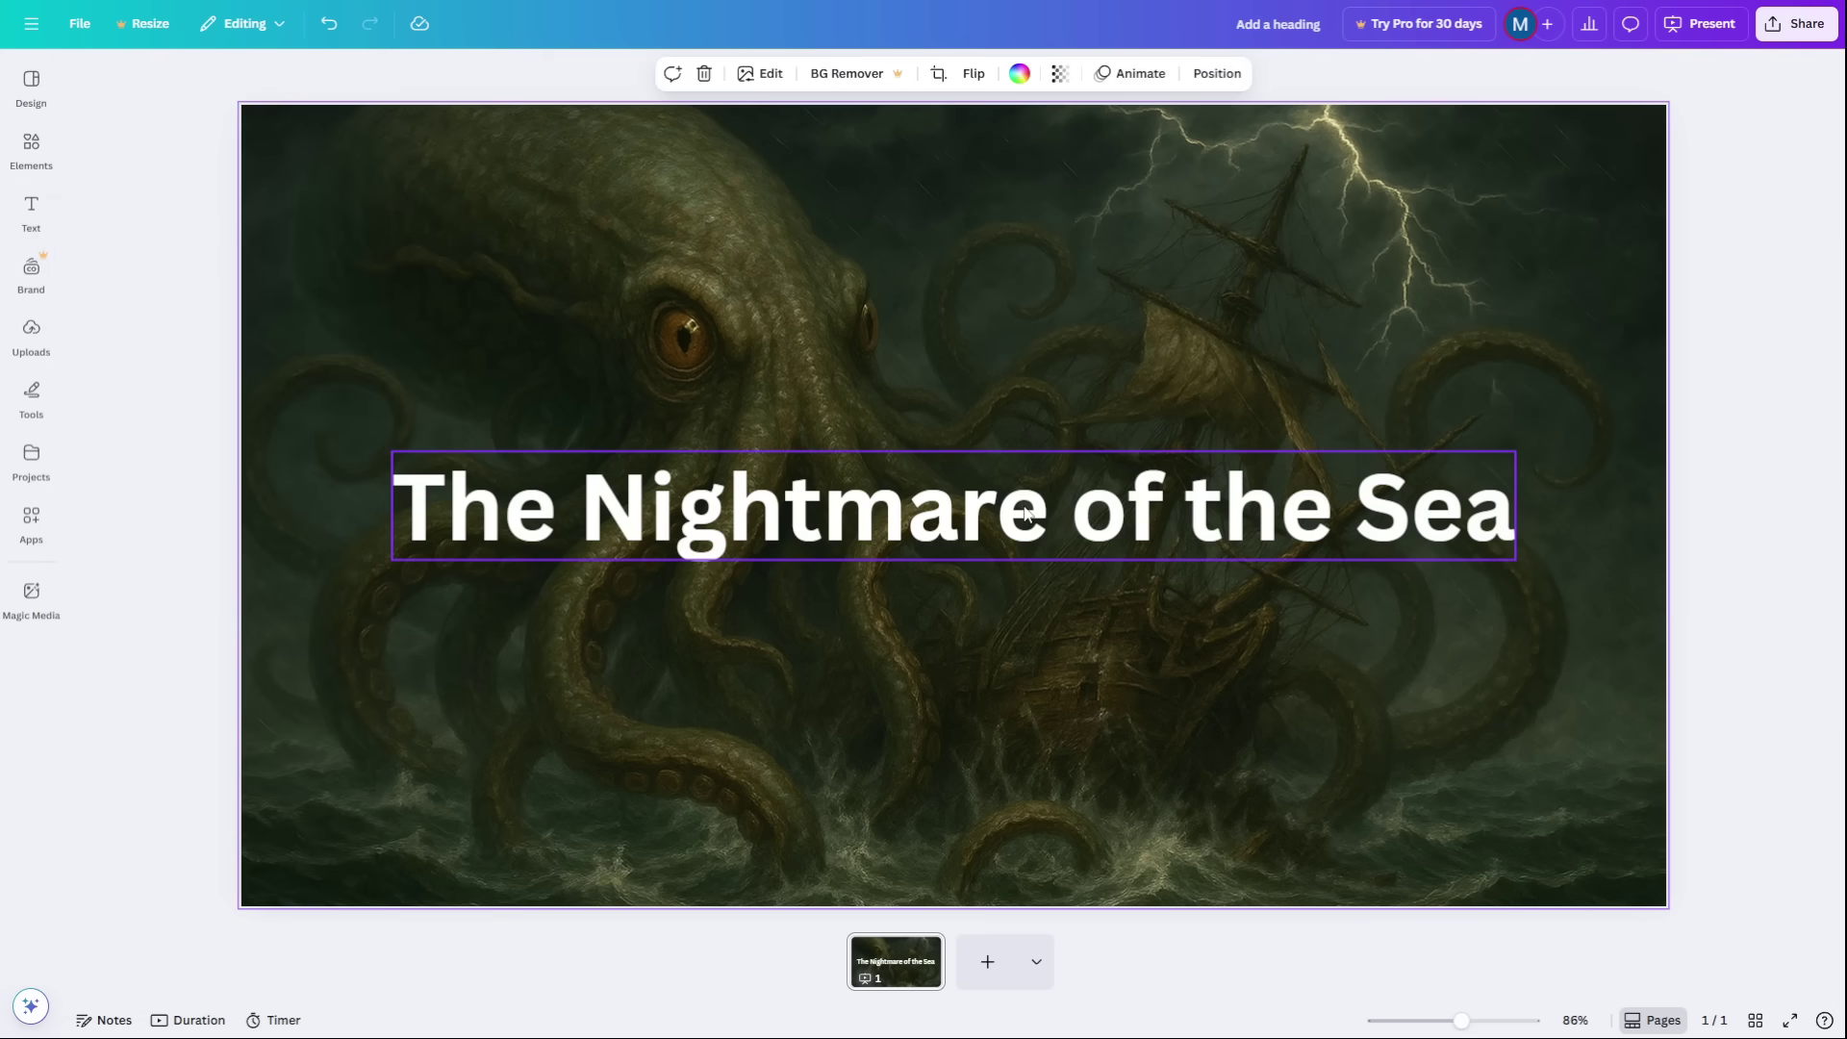
Step: Try Bukhari Script, HK Modular and Barriecito, then settle on the Aloja font for the heading
scroll(235, 779, "down", 3)
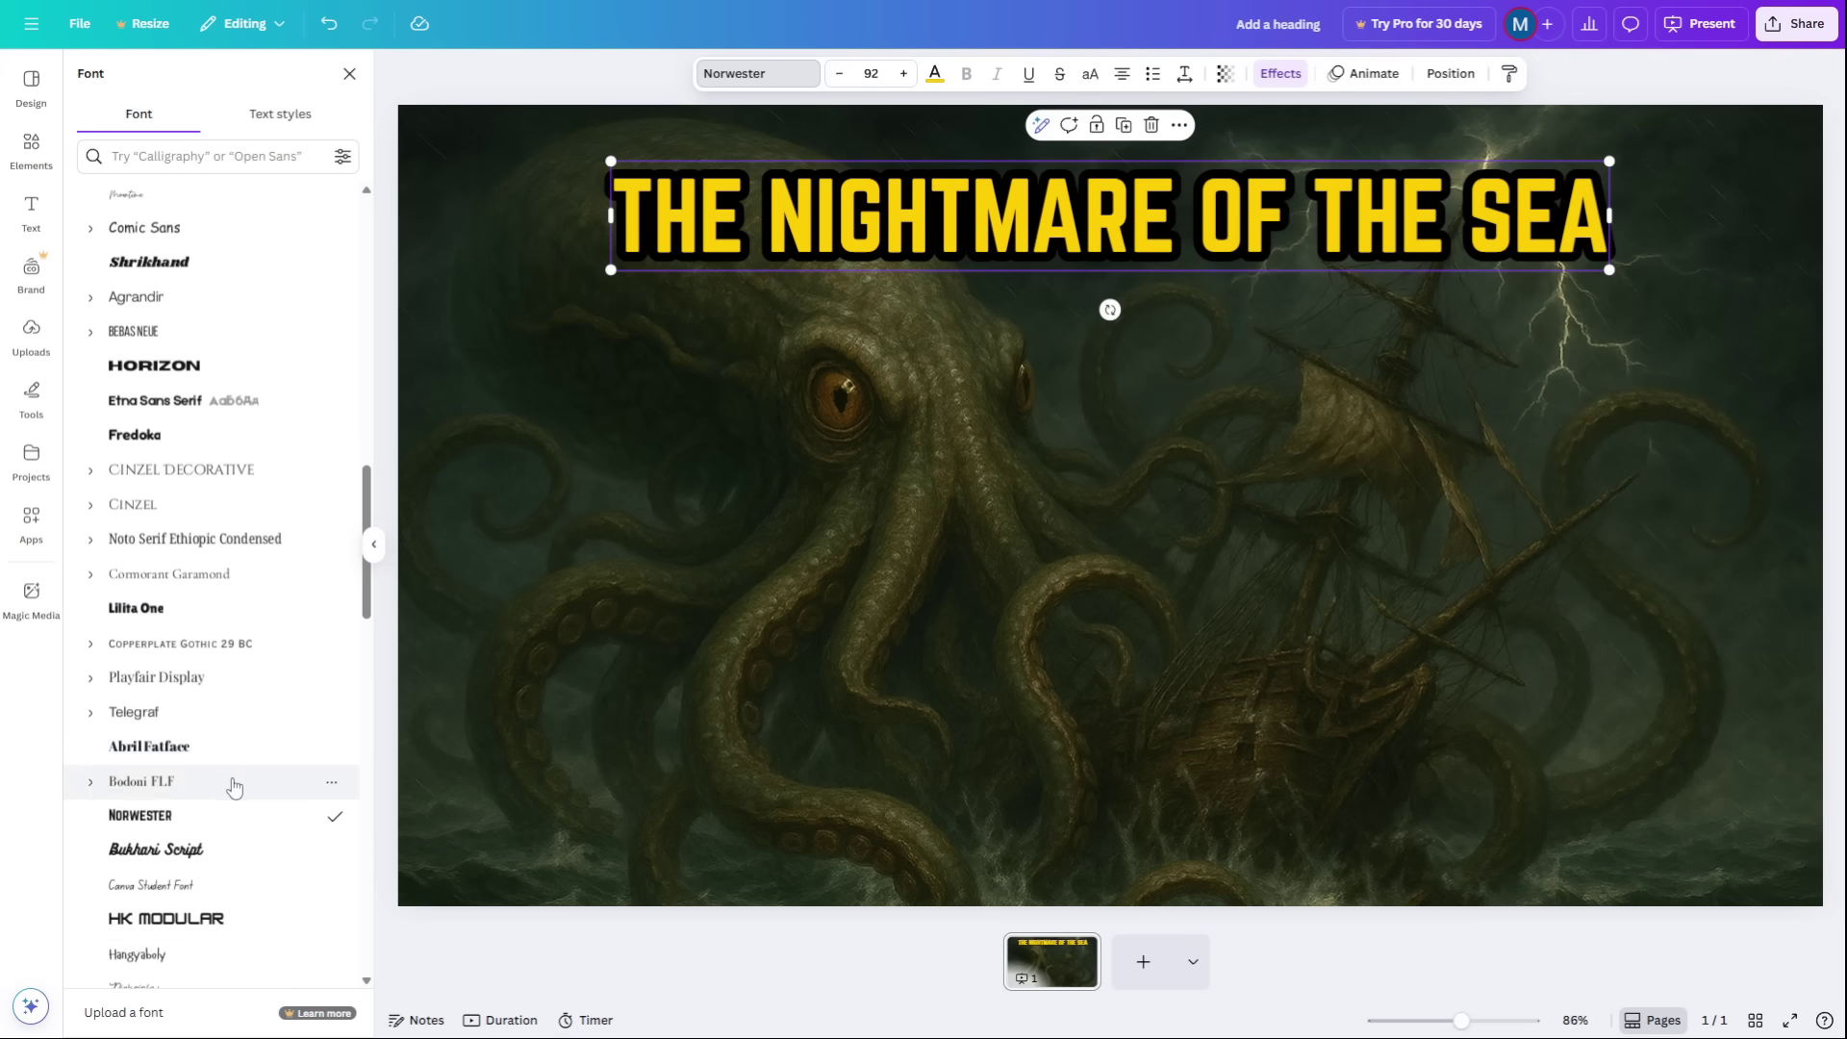
left_click(240, 694)
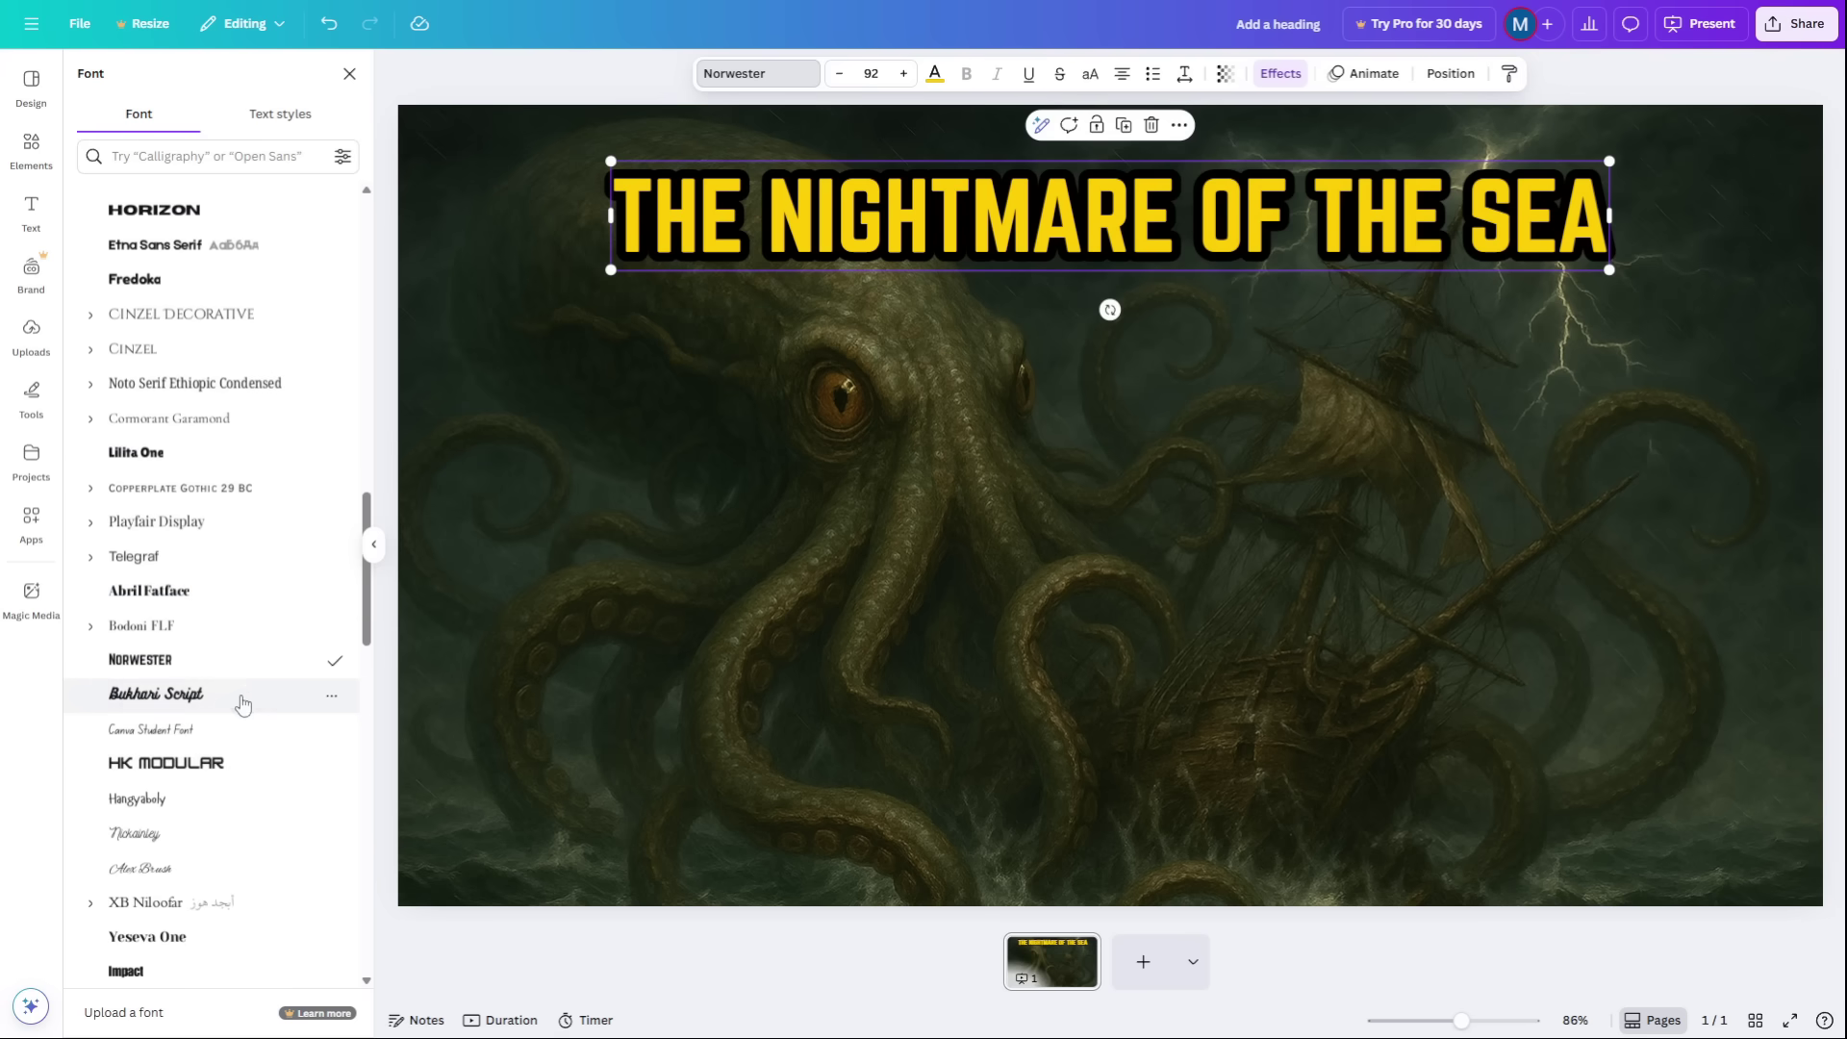
left_click(255, 765)
scroll(231, 760, "down", 1)
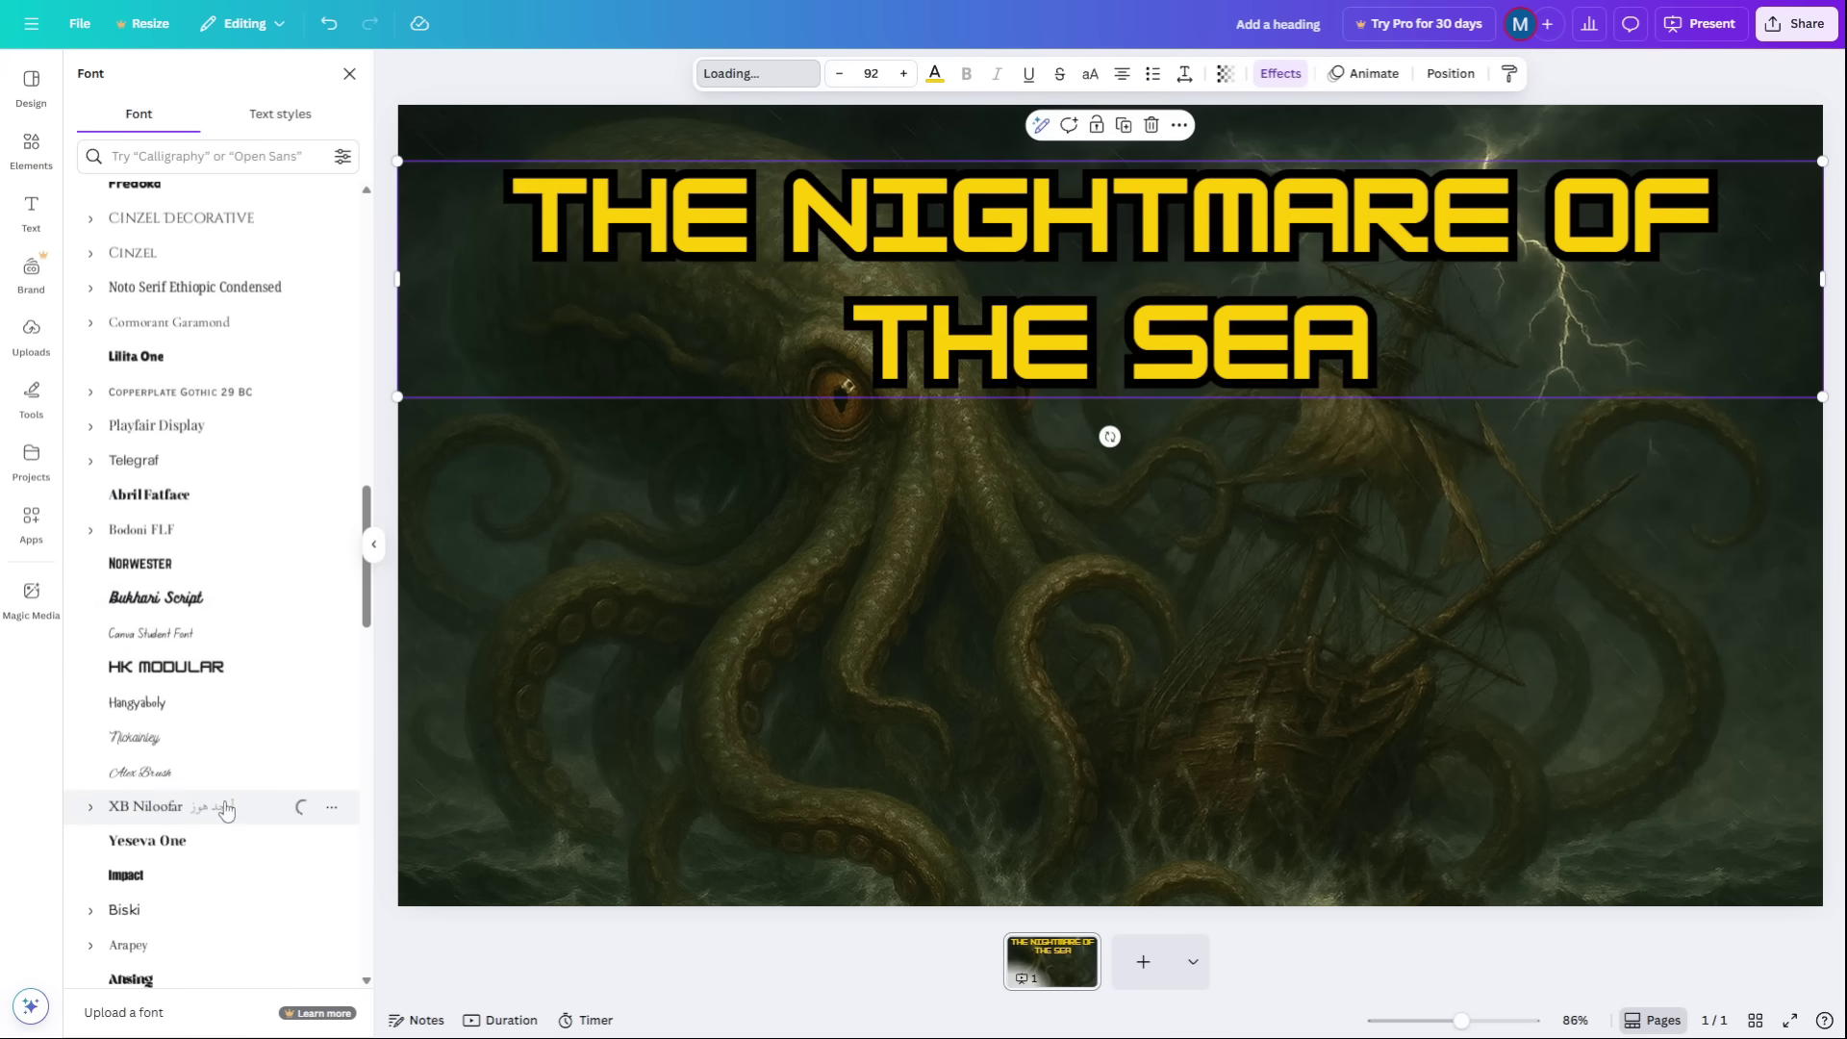
scroll(231, 847, "down", 3)
left_click(225, 736)
left_click(229, 763)
left_click(1031, 545)
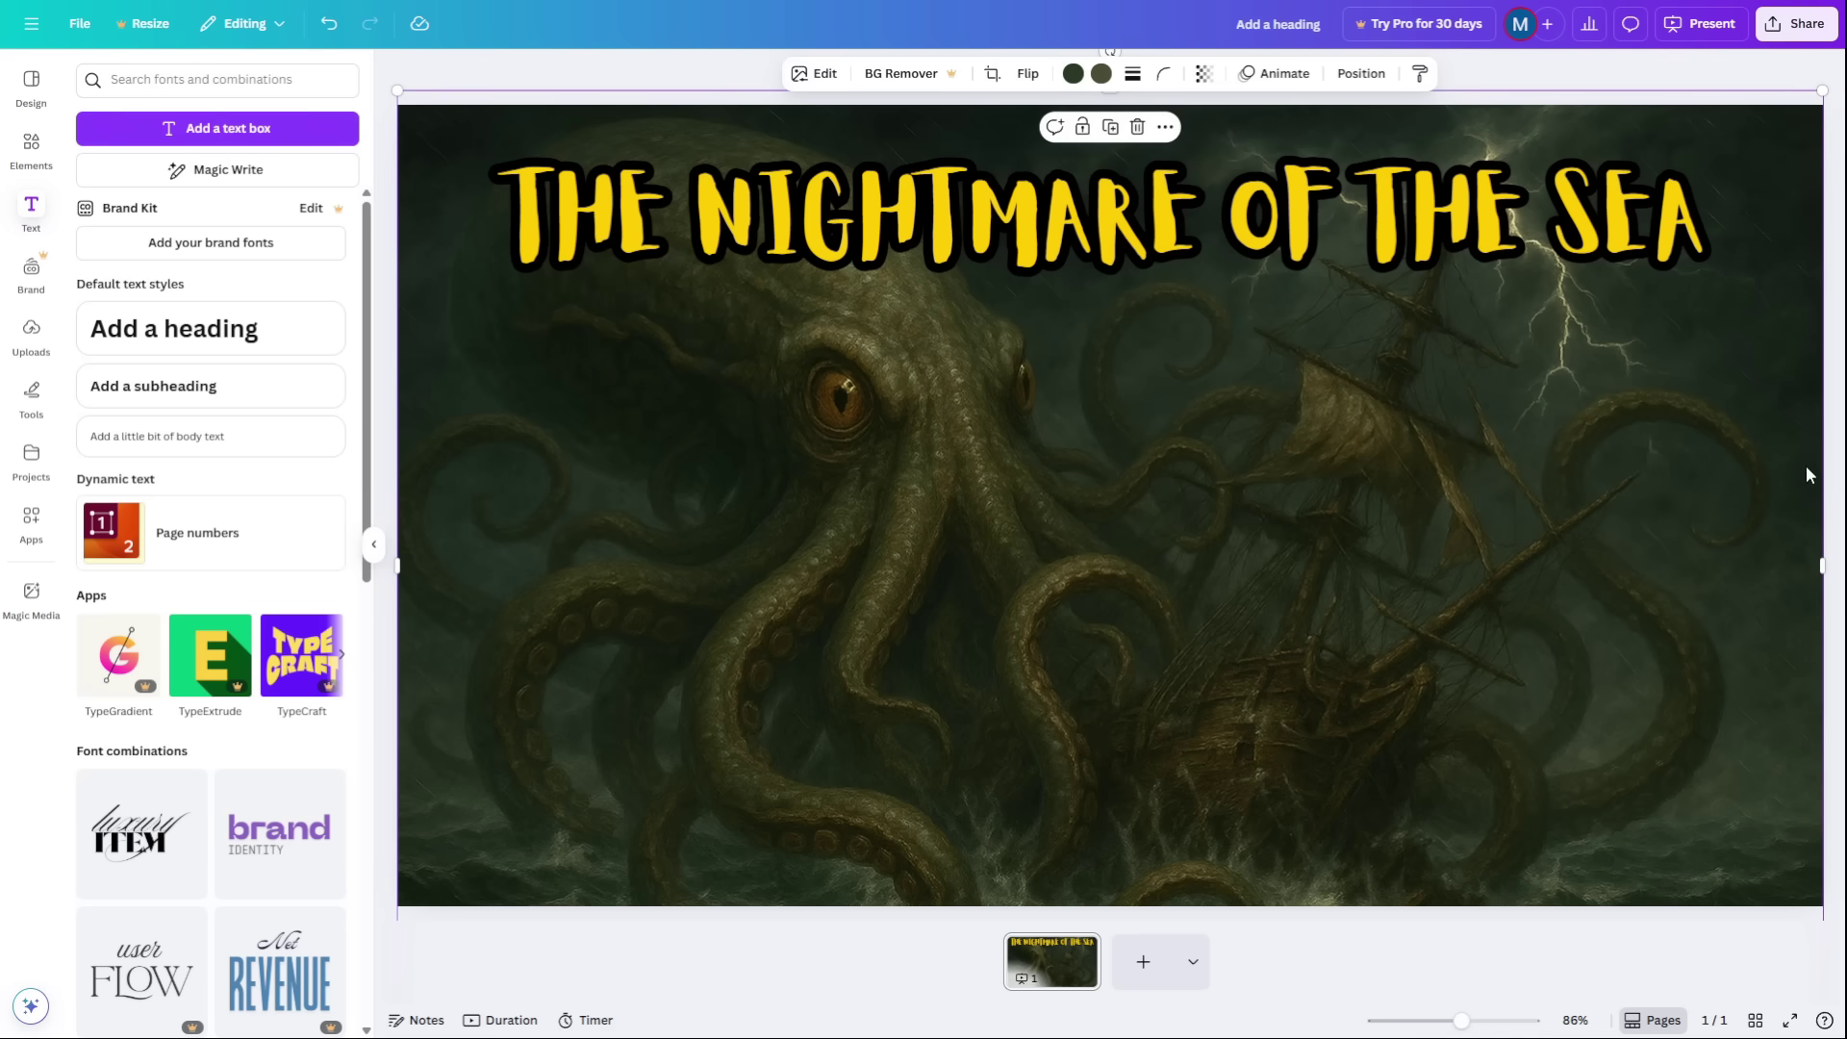
left_click(424, 962)
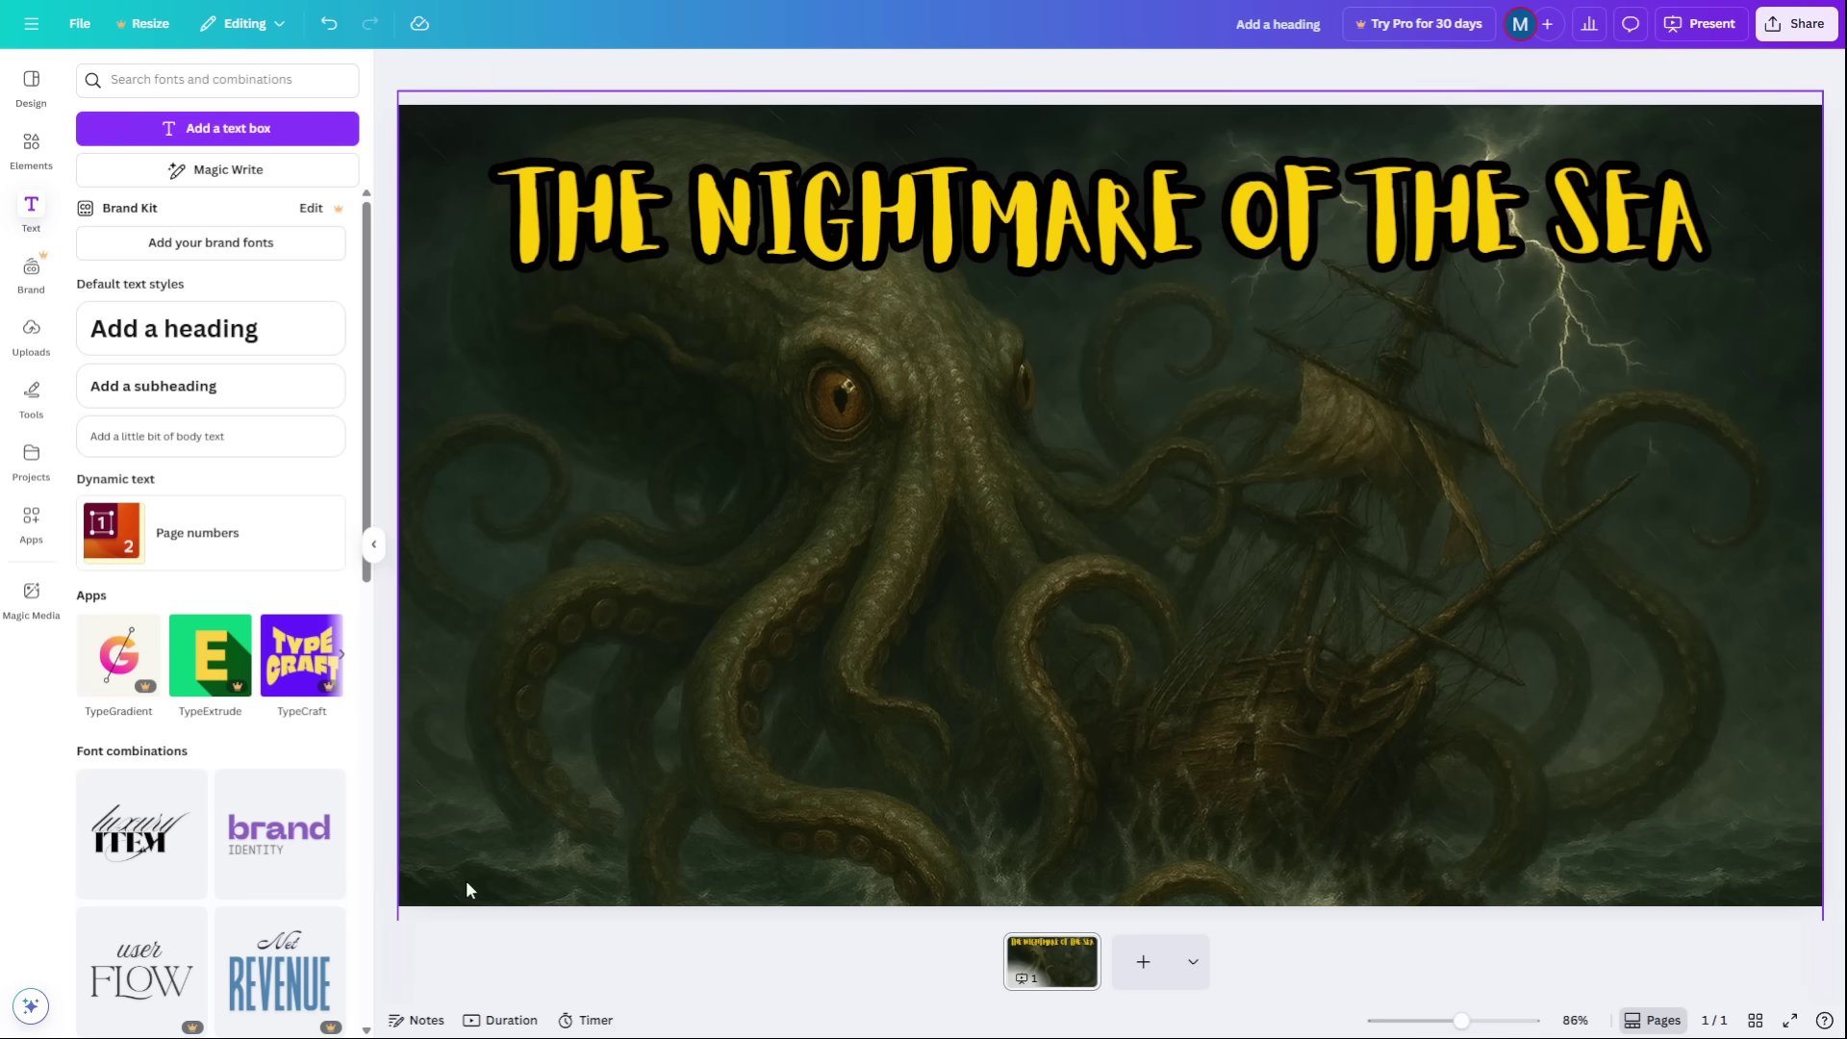
scroll(788, 529, "down", 3)
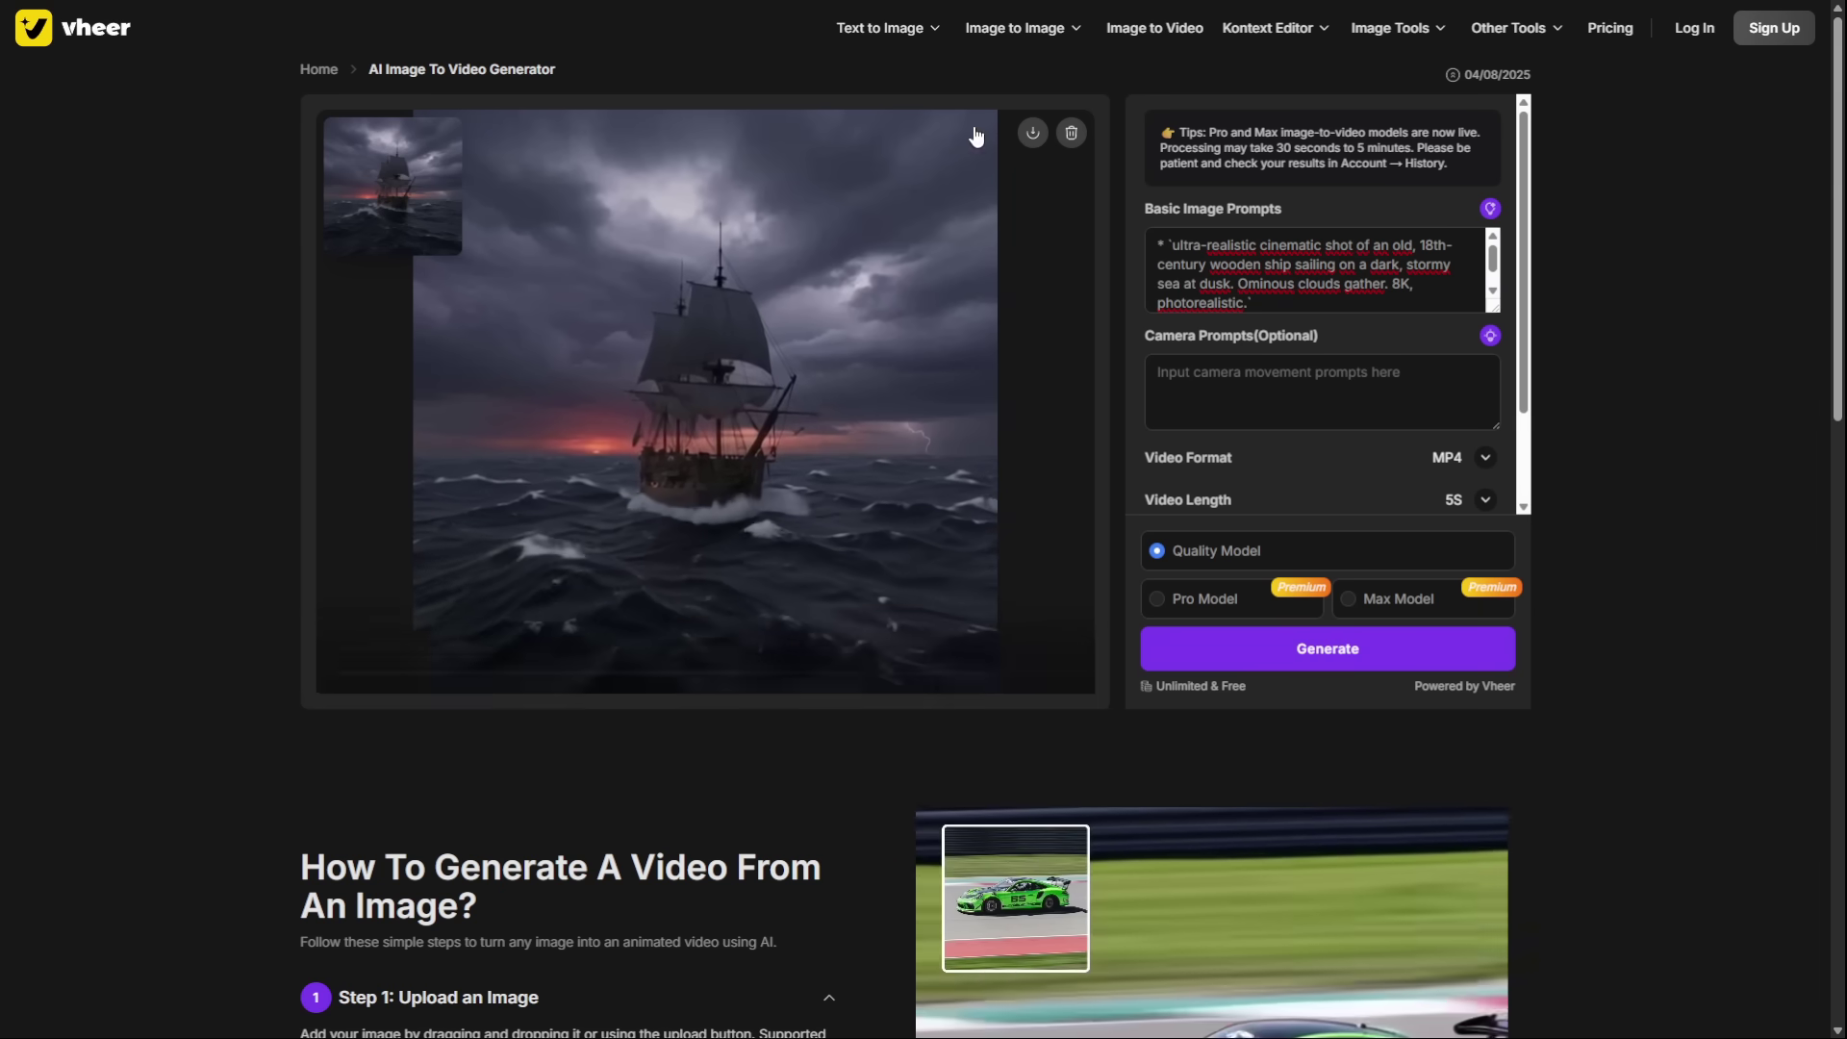
Step: Download the generated stormy ship video from Vheer
left_click(1034, 136)
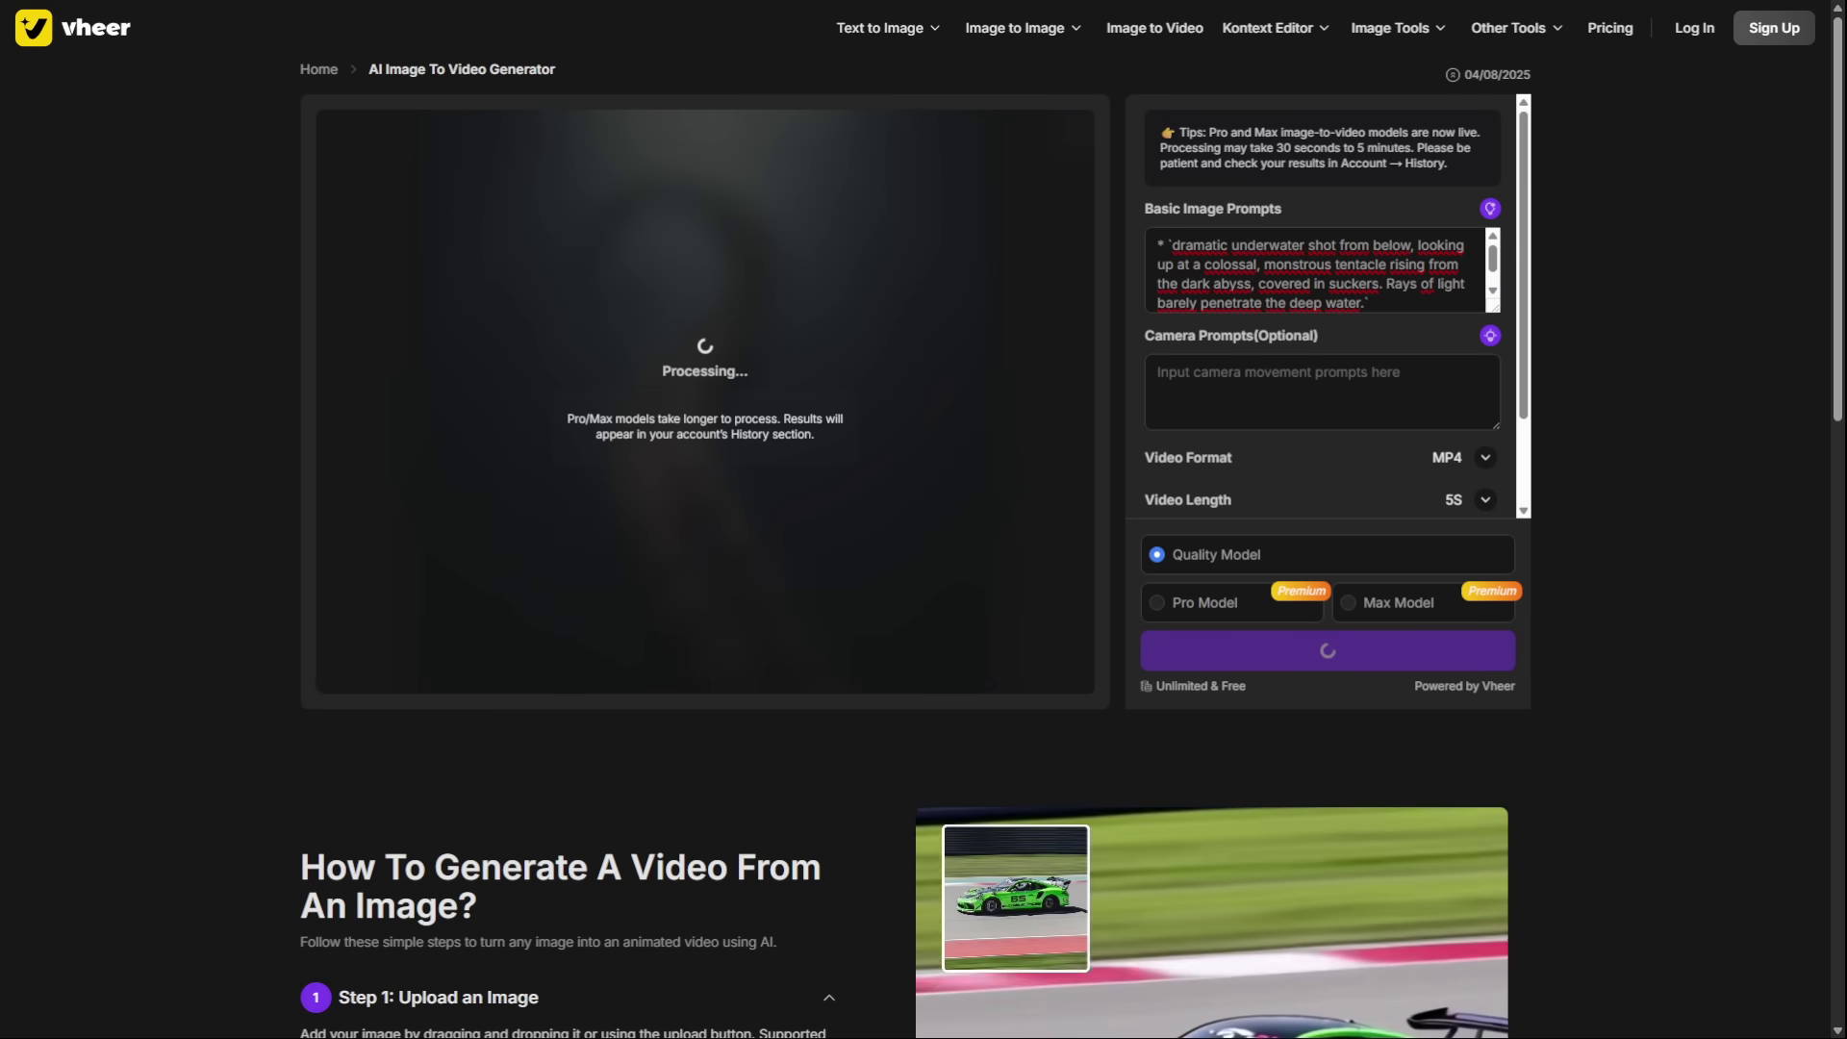